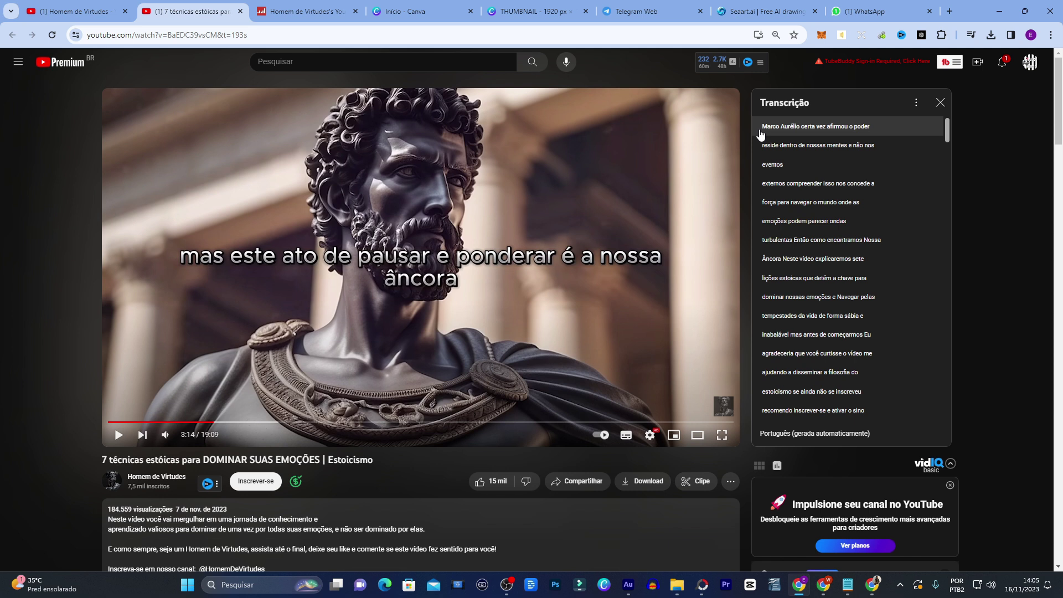
# - Copy the video transcript from "Marco Aurélio certa vez afirmou" through "reflexão Pode parecer ultrapassada"
pyautogui.moveTo(764, 129); pyautogui.dragTo(919, 384)
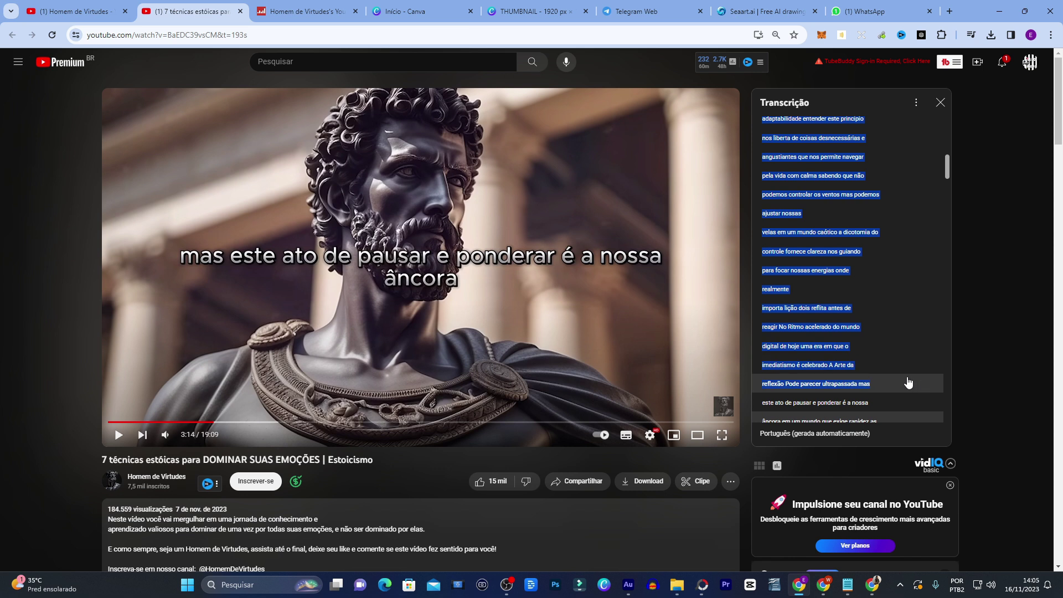
pyautogui.moveTo(858, 390); pyautogui.dragTo(857, 387)
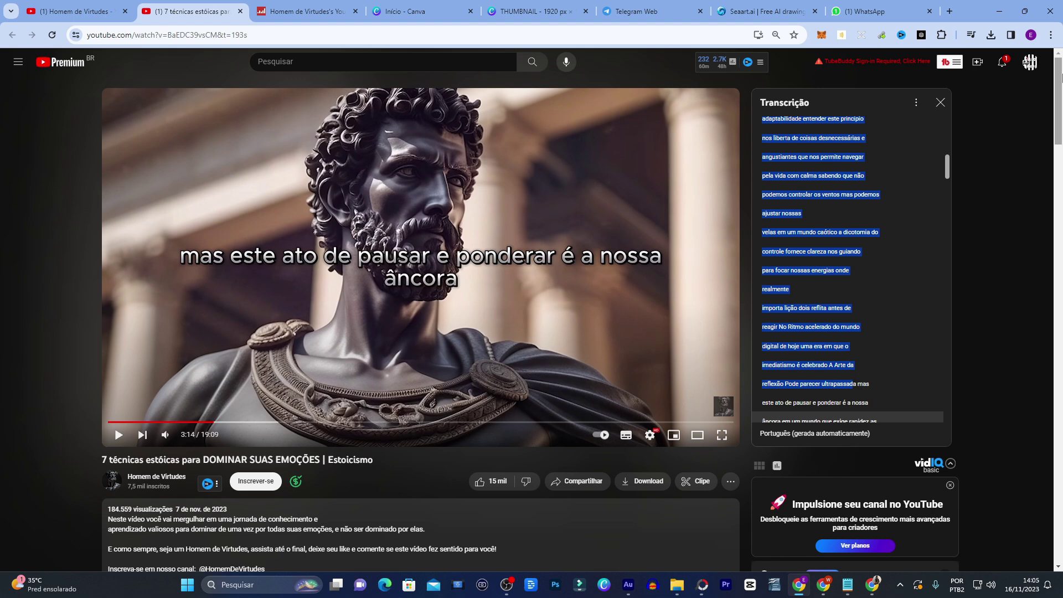
# - Open ChatGPT in a new browser tab from the saved bookmarks and decline connecting the OpenAI and AIPRM accounts
pyautogui.click(948, 12)
pyautogui.click(302, 56)
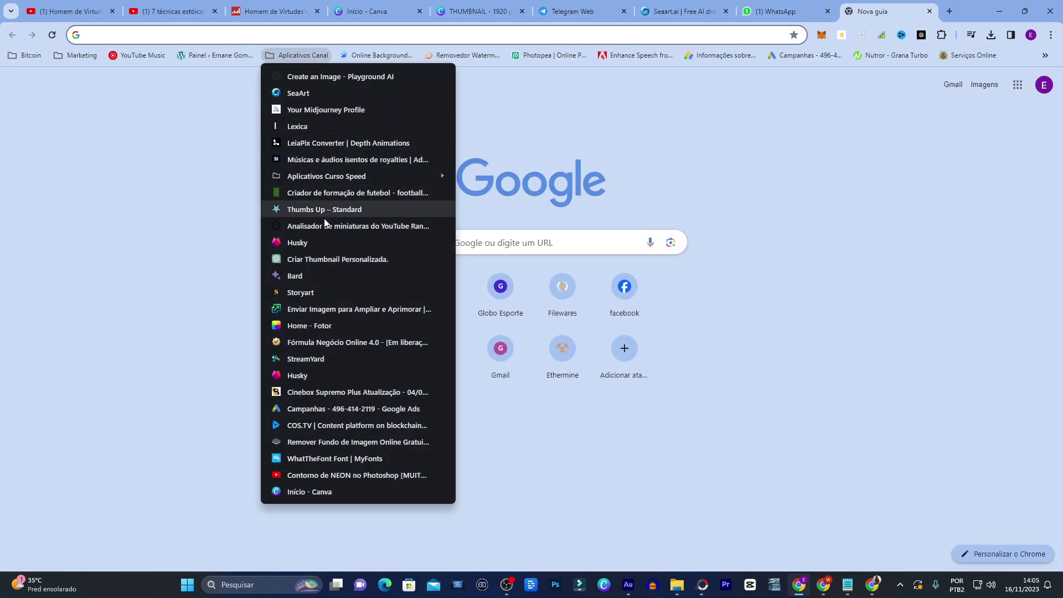
pyautogui.click(334, 258)
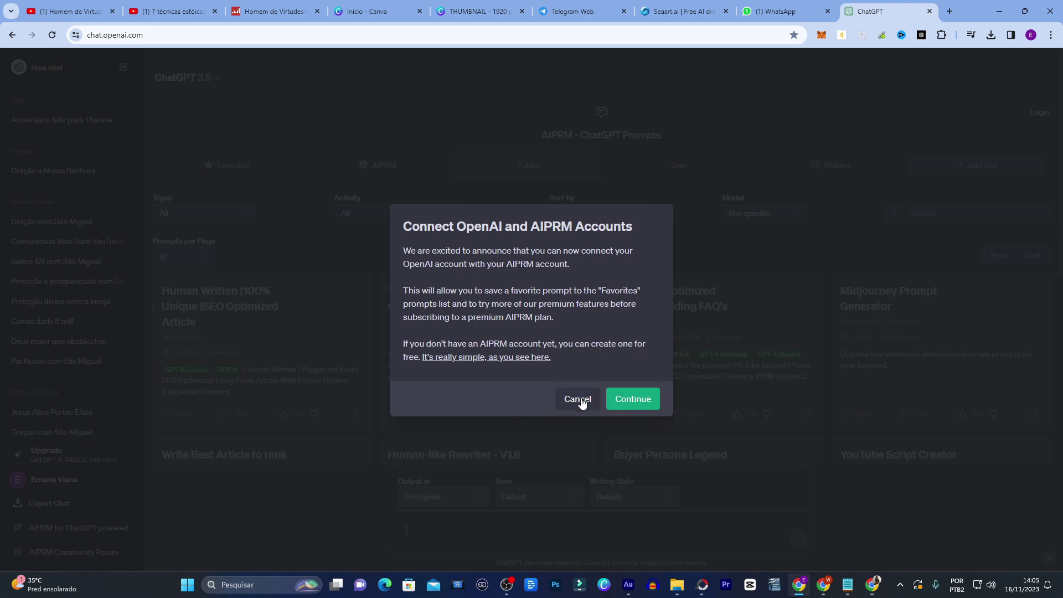
pyautogui.click(577, 401)
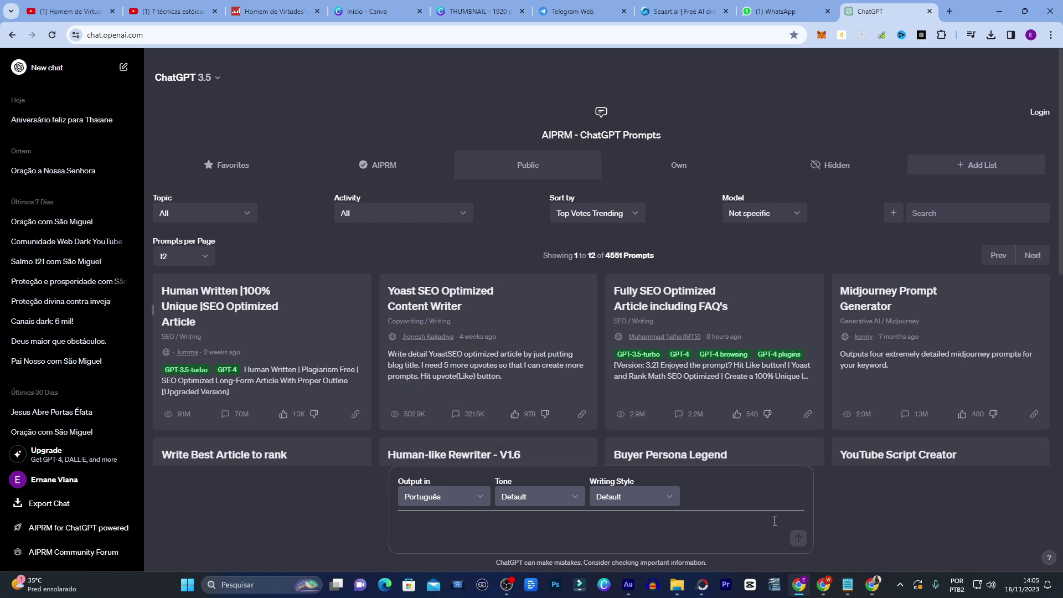
# - Send ChatGPT the prompt "Reescreva essa citação com outras palavras sem perder o sentido e corrija a ortografia." followed by the copied transcript
pyautogui.write('Reescreva essa citação com outras pa')
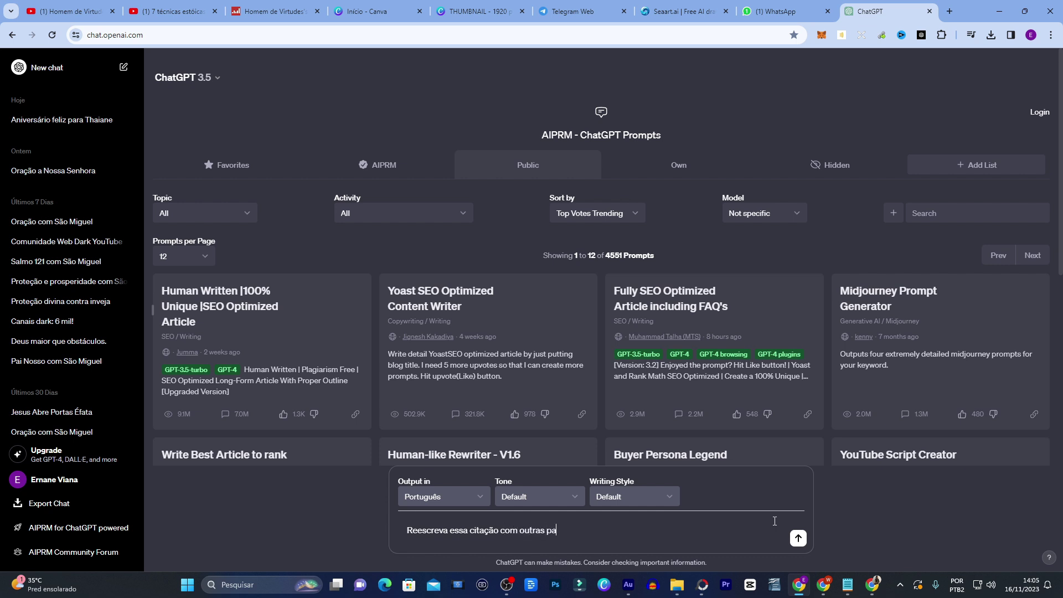
pyautogui.write('lavras sem perde')
pyautogui.write('r o sentud')
pyautogui.write('do ')
pyautogui.write('e corrija a ortografia')
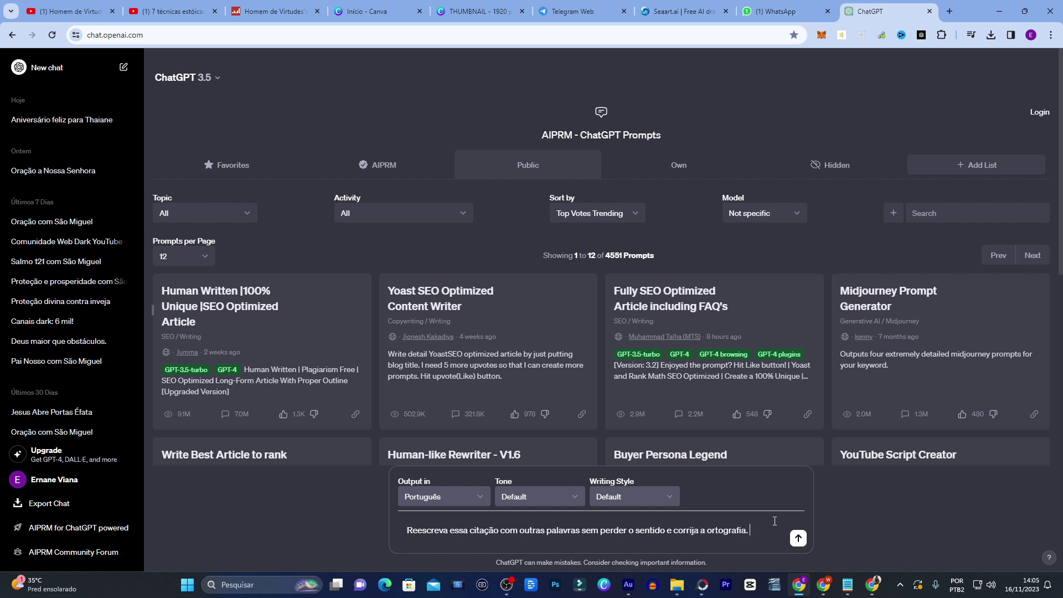
pyautogui.write('.')
pyautogui.hotkey('ctrl', 'v')
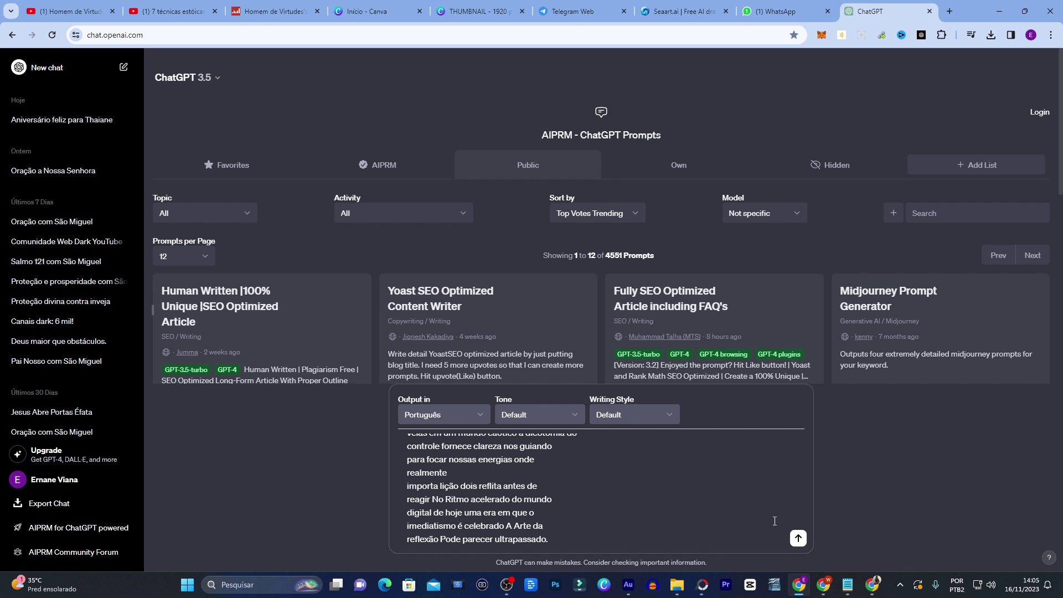
pyautogui.press('Return')
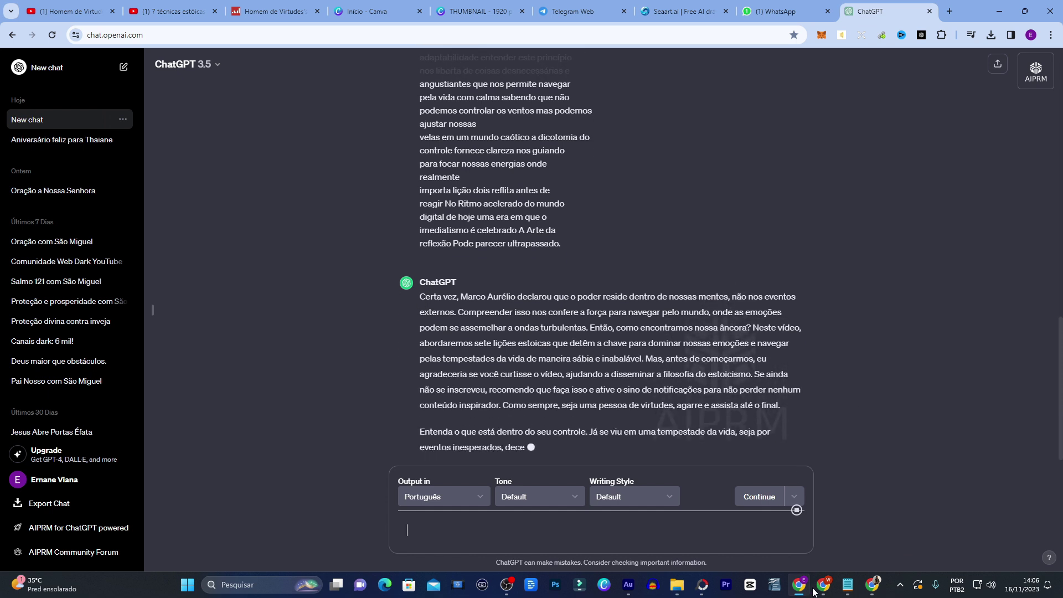
# - Return to YouTube and view the list of videos on the Homem de Virtudes channel
pyautogui.moveTo(799, 592)
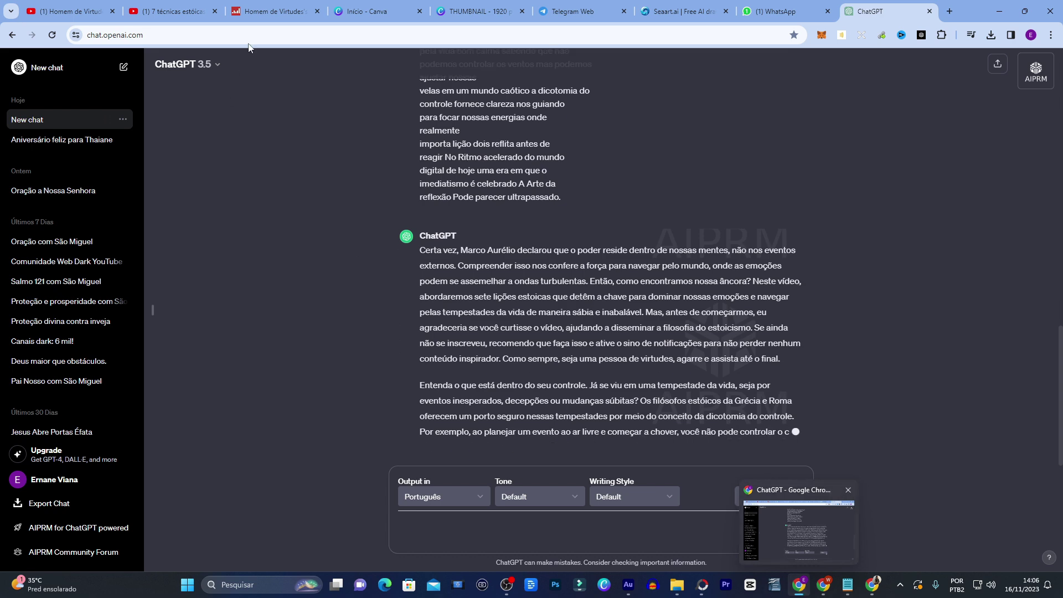
pyautogui.click(188, 12)
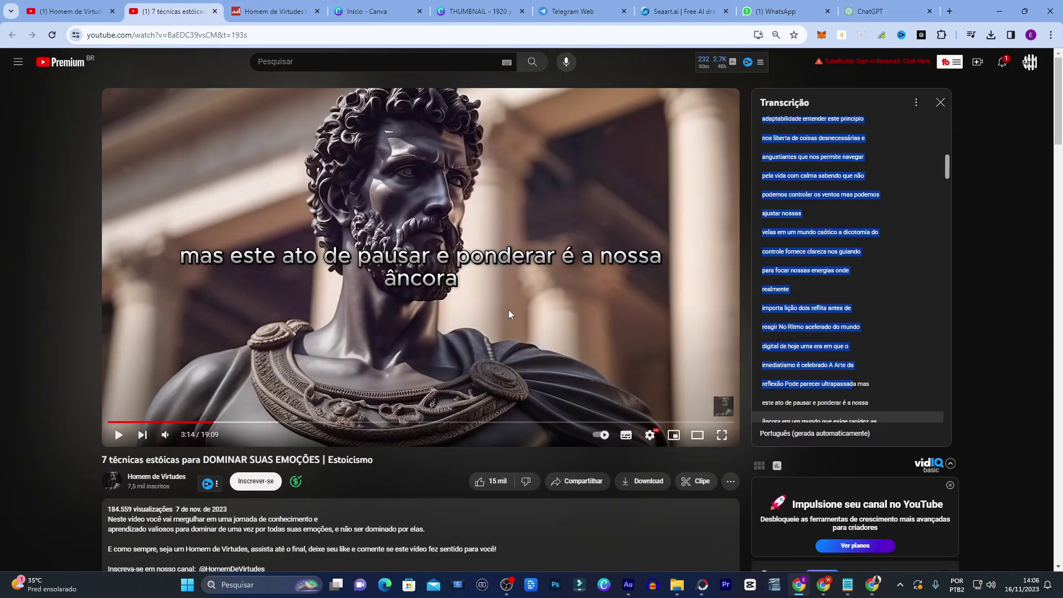
pyautogui.scroll(-6, 686, 454)
pyautogui.click(83, 12)
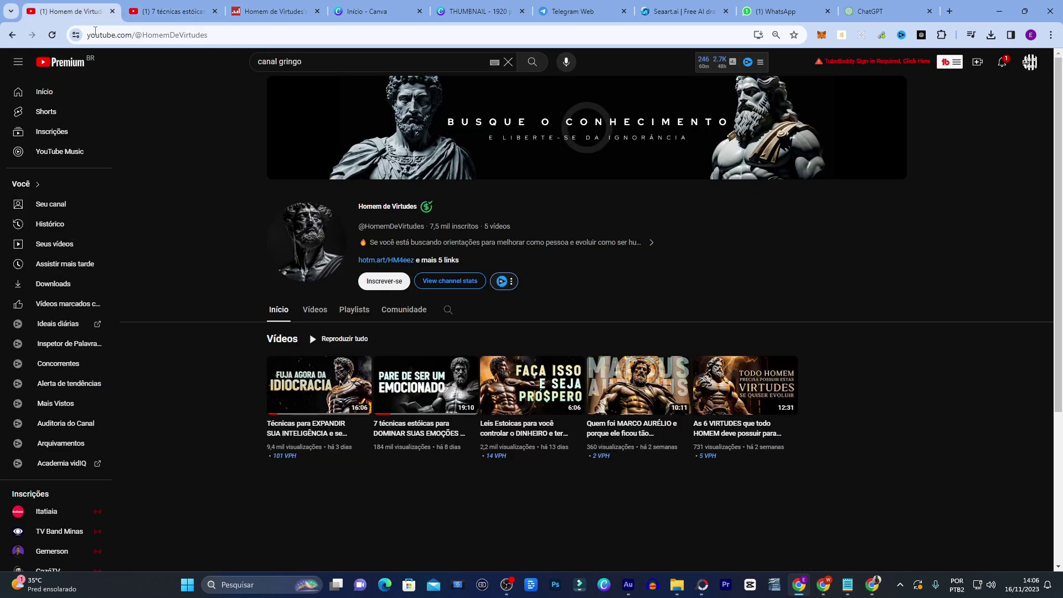
pyautogui.click(313, 313)
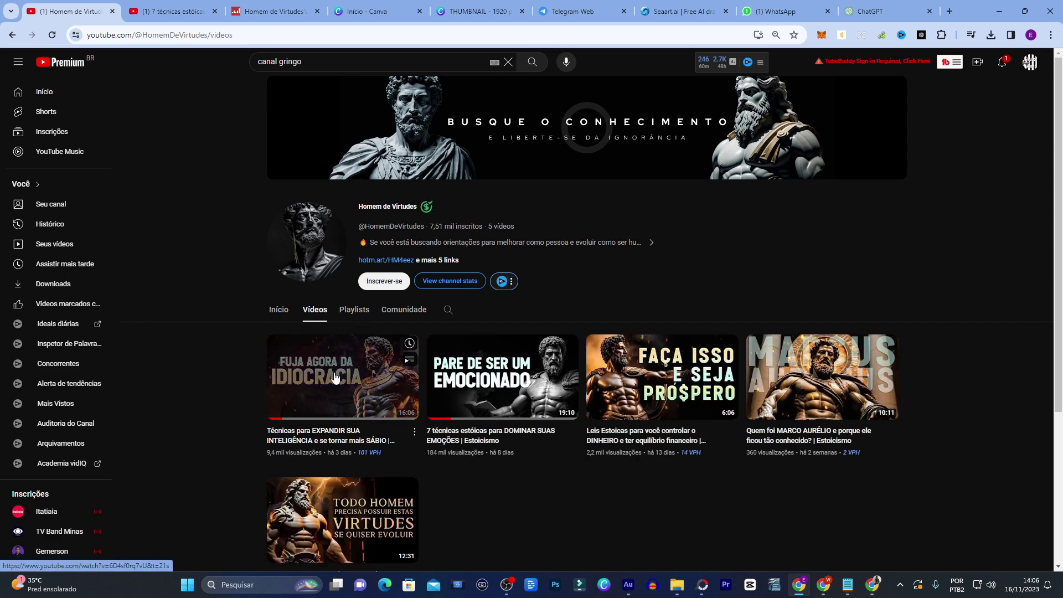
# - Rewind the video "7 técnicas estóicas para DOMINAR SUAS EMOÇÕES" to its opening, play about ten seconds and pause it
pyautogui.click(172, 12)
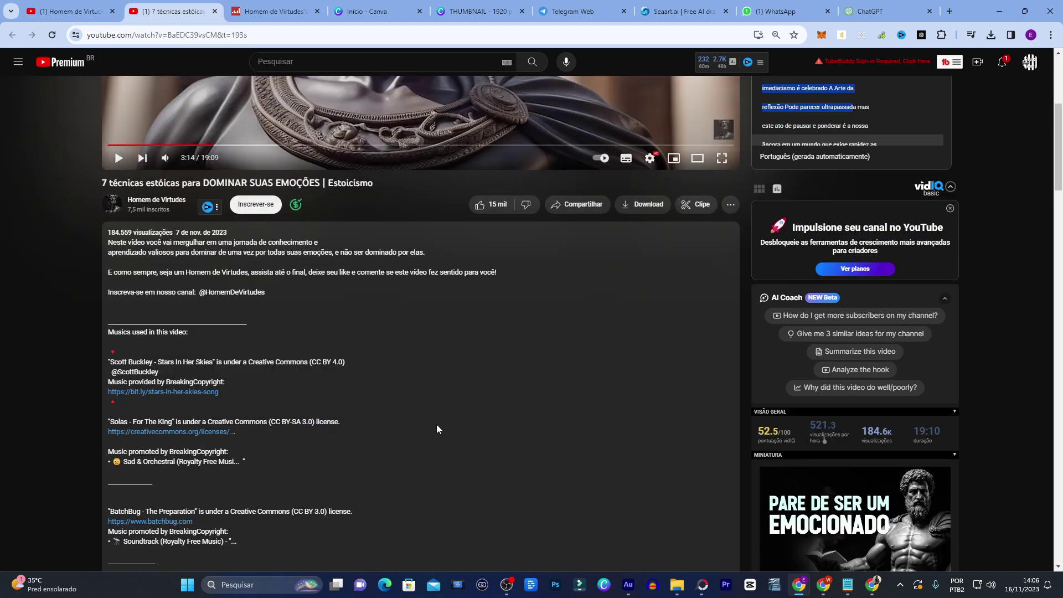
pyautogui.scroll(3, 436, 424)
pyautogui.moveTo(212, 311); pyautogui.dragTo(110, 310)
pyautogui.scroll(2, 249, 374)
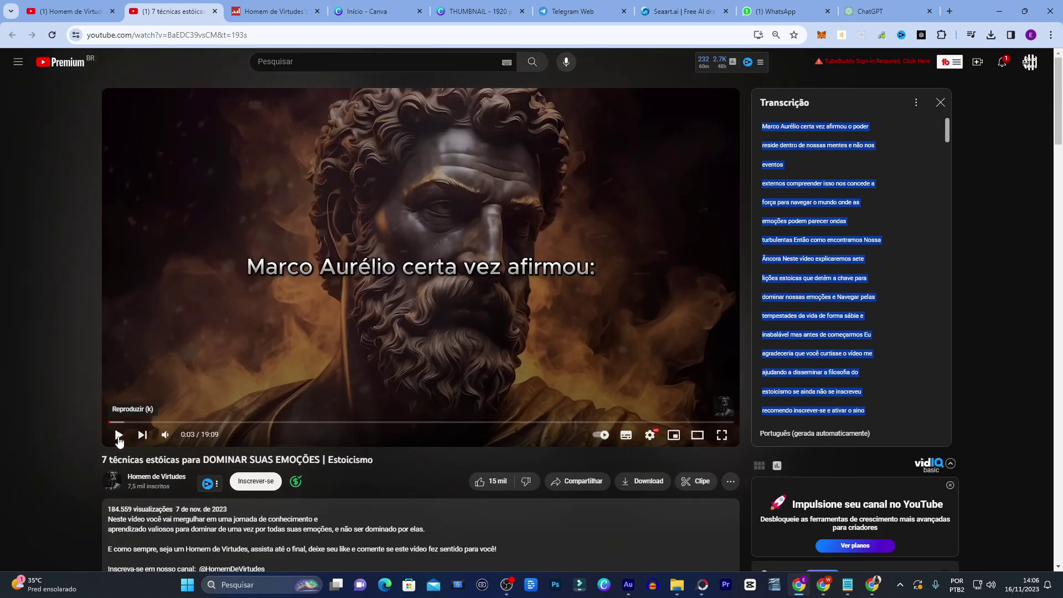
pyautogui.click(119, 435)
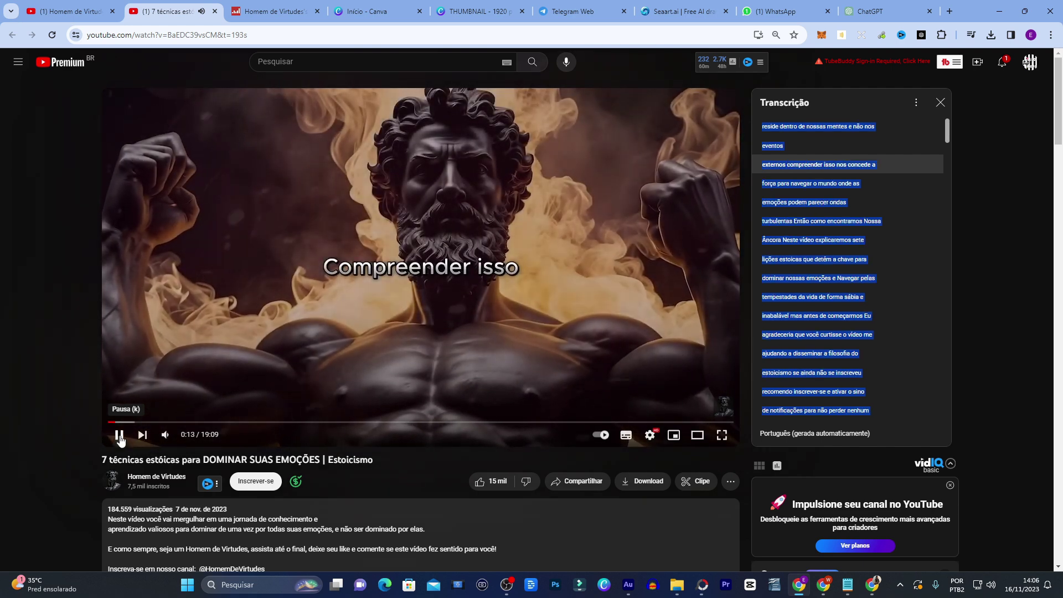
pyautogui.click(119, 437)
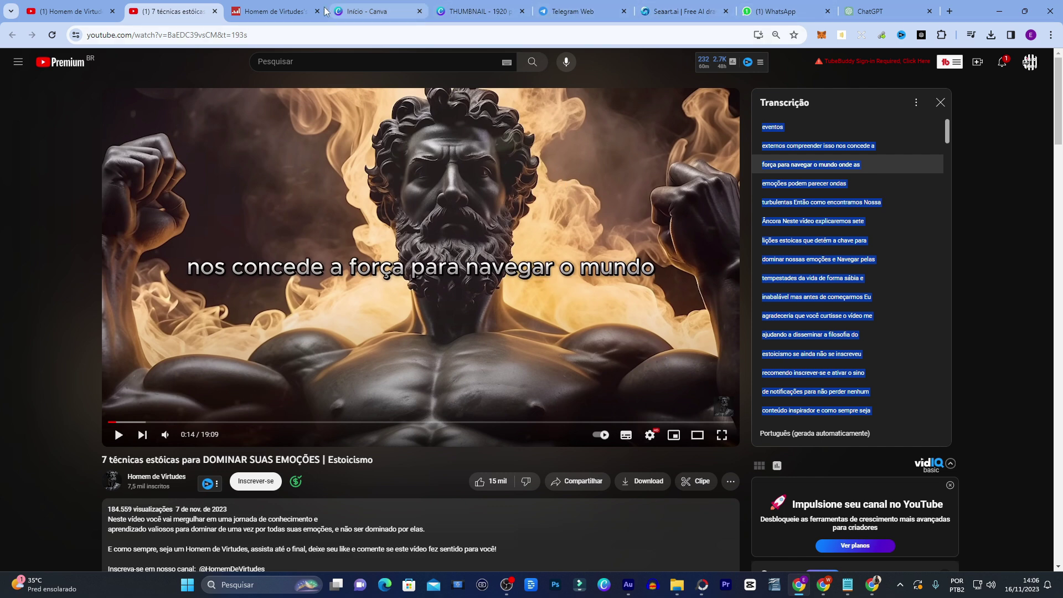
# - Copy ChatGPT's full rewritten Portuguese script and paste it into a blank OpenOffice Writer document
pyautogui.click(876, 13)
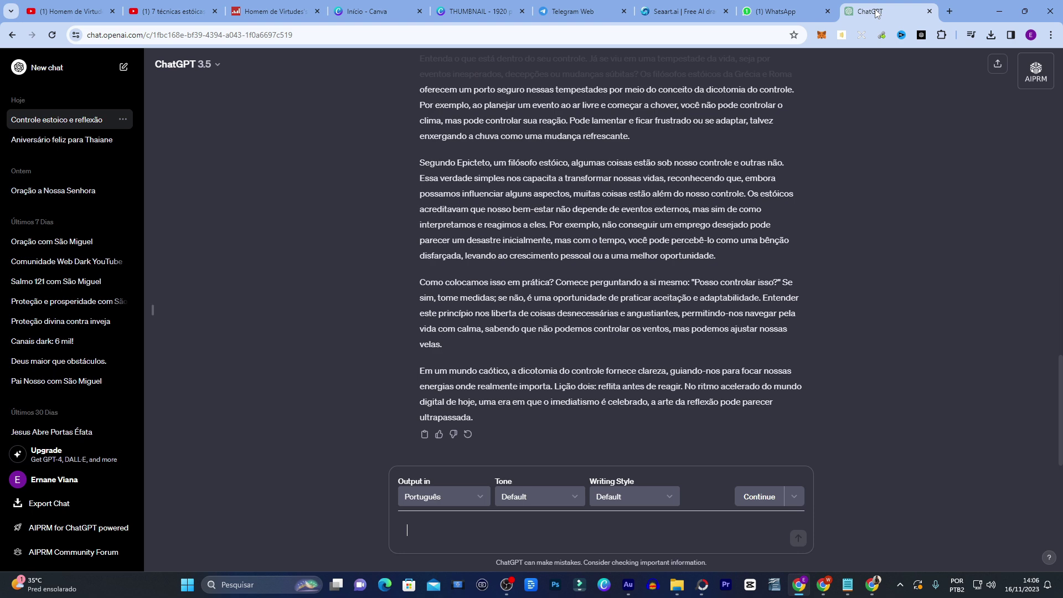
pyautogui.scroll(5, 554, 407)
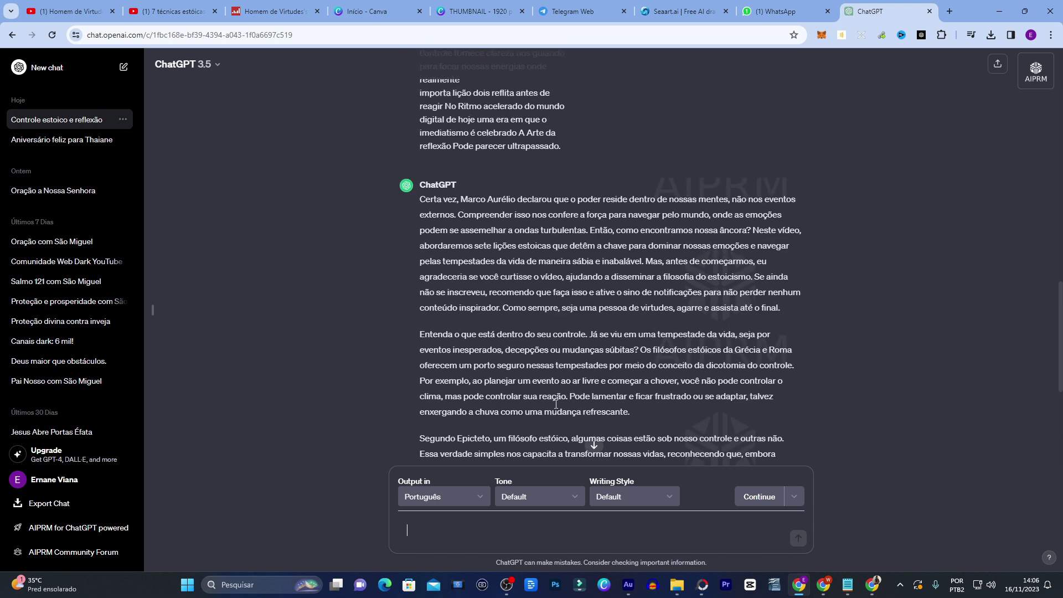
pyautogui.scroll(-1, 519, 218)
pyautogui.scroll(-4, 518, 217)
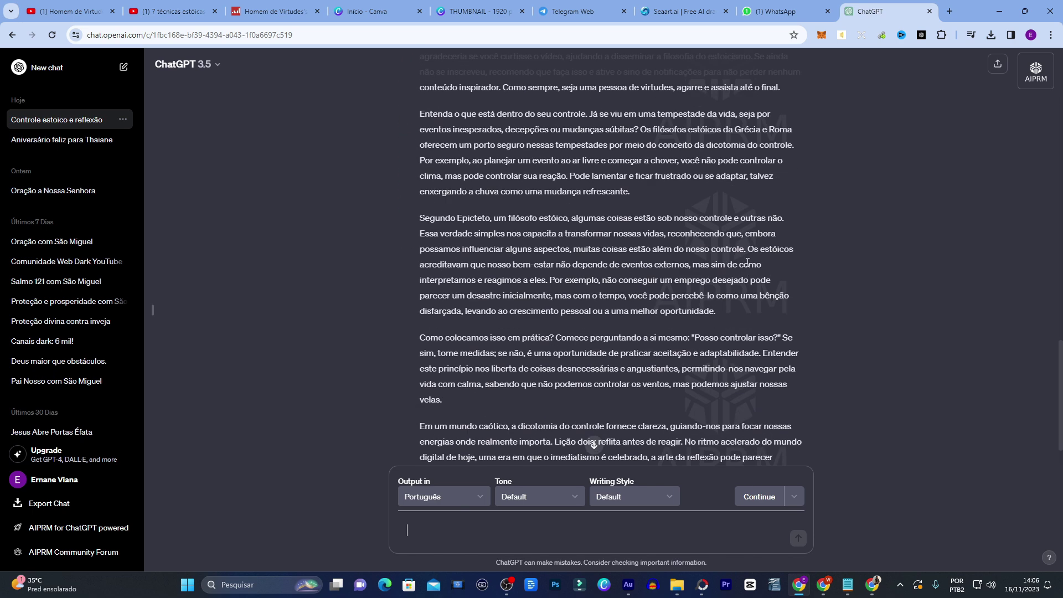
pyautogui.click(424, 435)
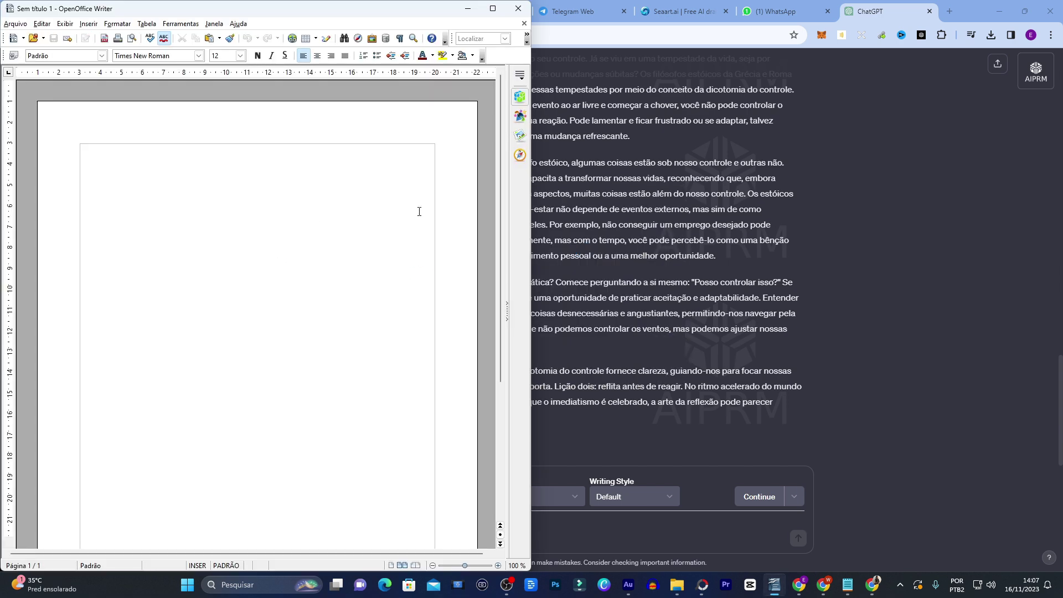
pyautogui.hotkey('ctrl', 'v')
pyautogui.scroll(-3, 179, 470)
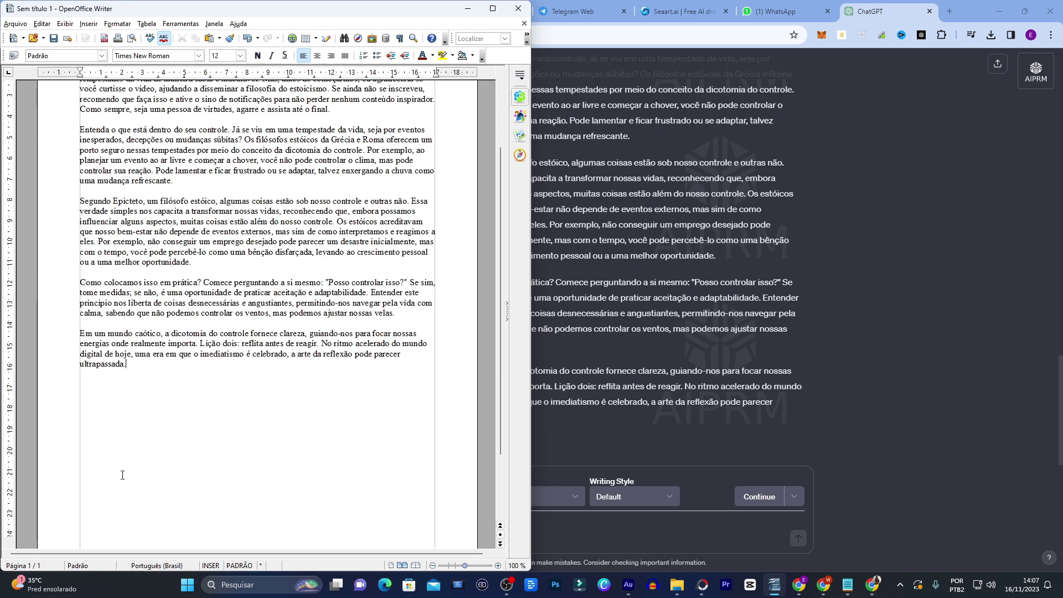
# - Switch back to ChatGPT and ask it to translate the script with the prompt "traduza para o ingles"
pyautogui.click(753, 443)
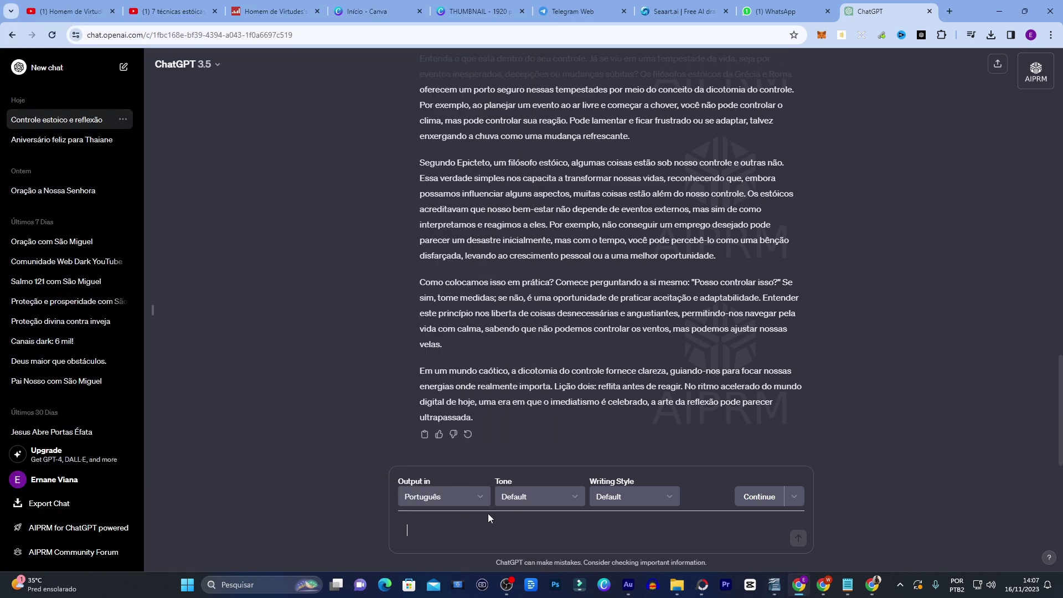
pyautogui.write('traduza papra o ingles')
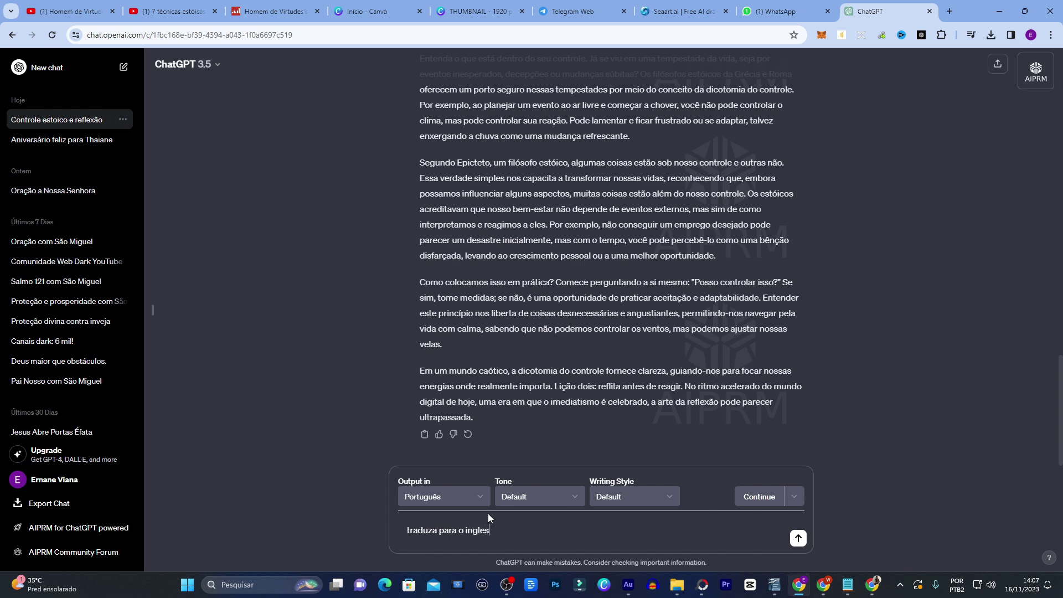
pyautogui.press('Return')
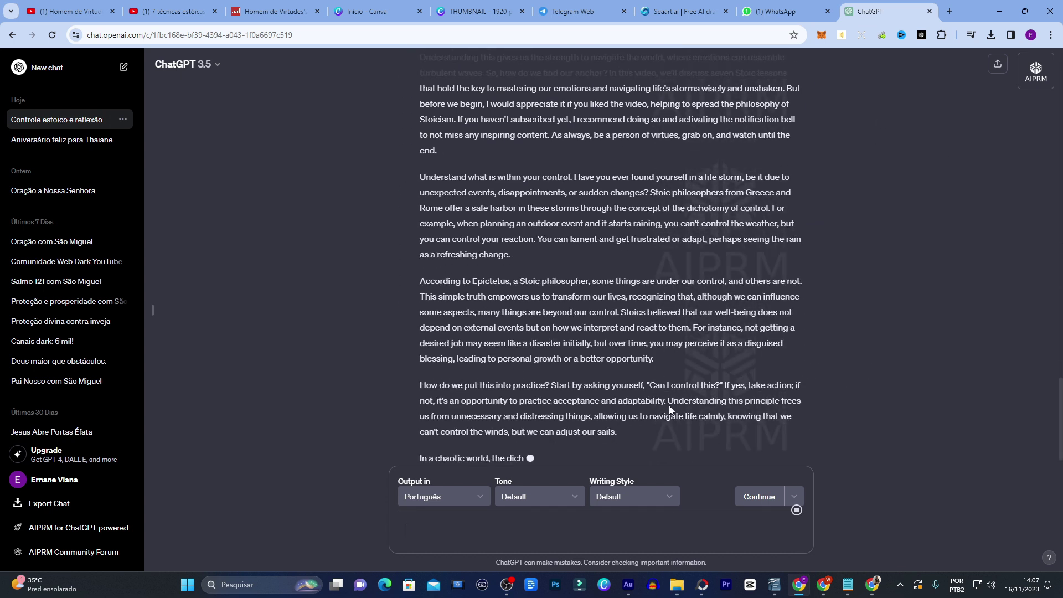
# - Paste ChatGPT's English translation below the Portuguese script in OpenOffice Writer and delete the line "Certainly! Here's the translation into English:"
pyautogui.moveTo(774, 586)
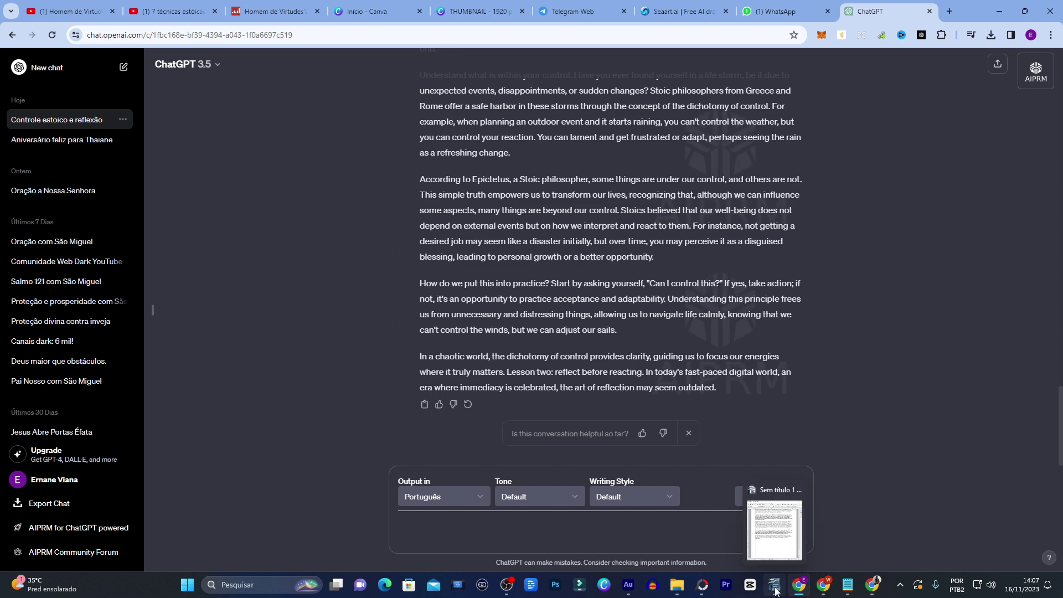
pyautogui.click(776, 591)
pyautogui.hotkey('ctrl', 'v')
pyautogui.scroll(10, 383, 332)
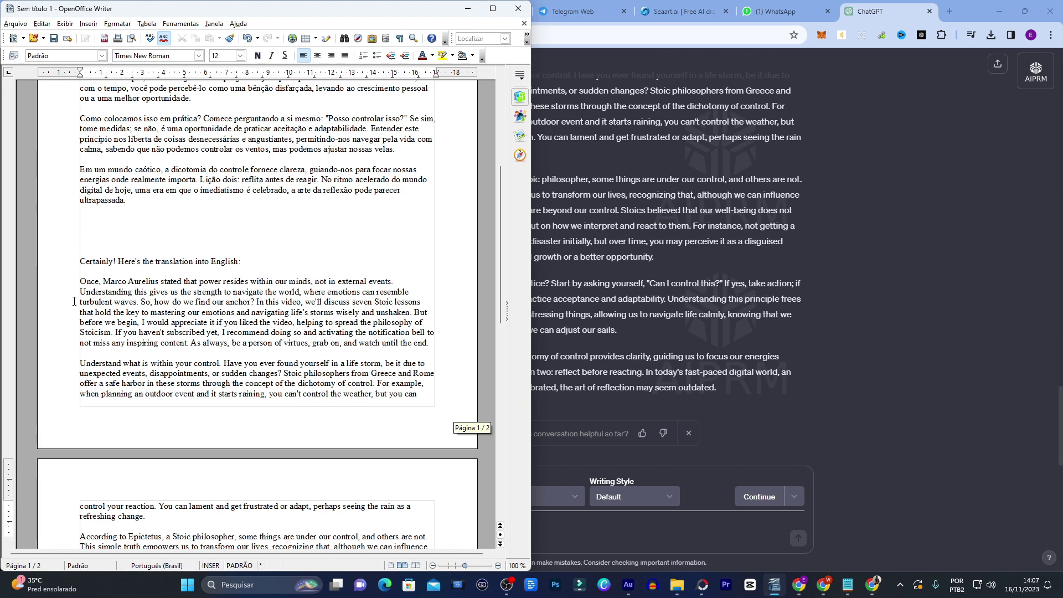
pyautogui.moveTo(240, 261); pyautogui.dragTo(78, 250)
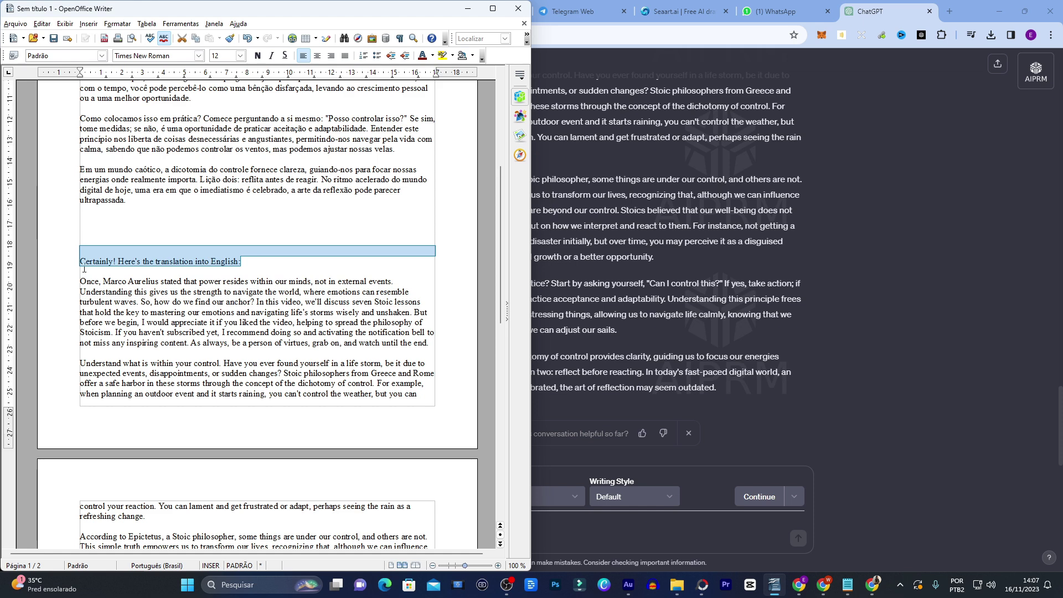
pyautogui.press('Delete')
# - Copy the first English paragraph, beginning "Once, Marco Aurelius stated", into the Speech Synthesis text box in ElevenLabs
pyautogui.scroll(-2, 402, 275)
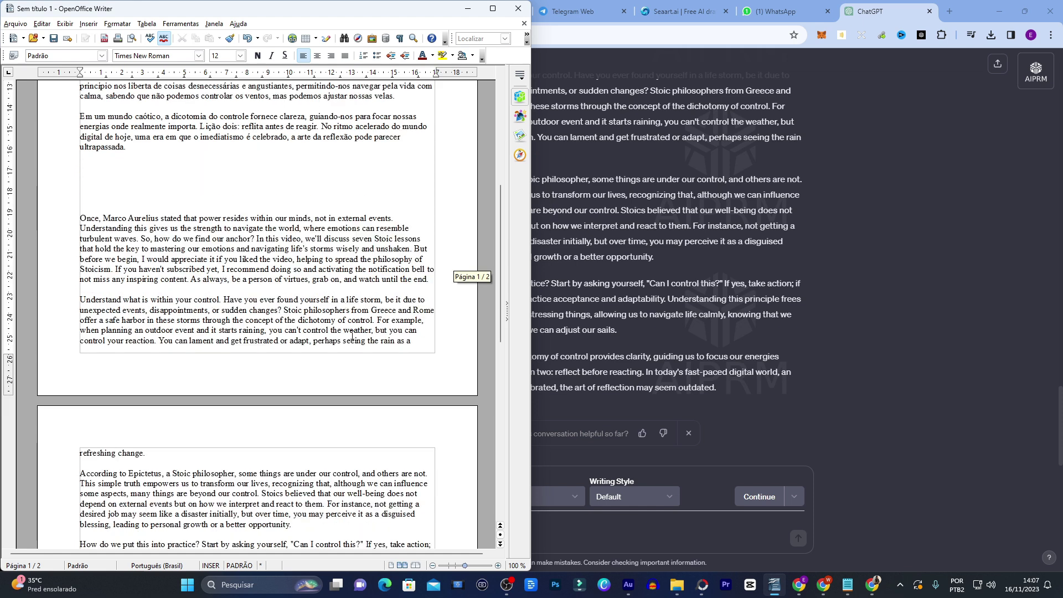
pyautogui.moveTo(433, 284); pyautogui.dragTo(50, 218)
pyautogui.hotkey('ctrl', 'c')
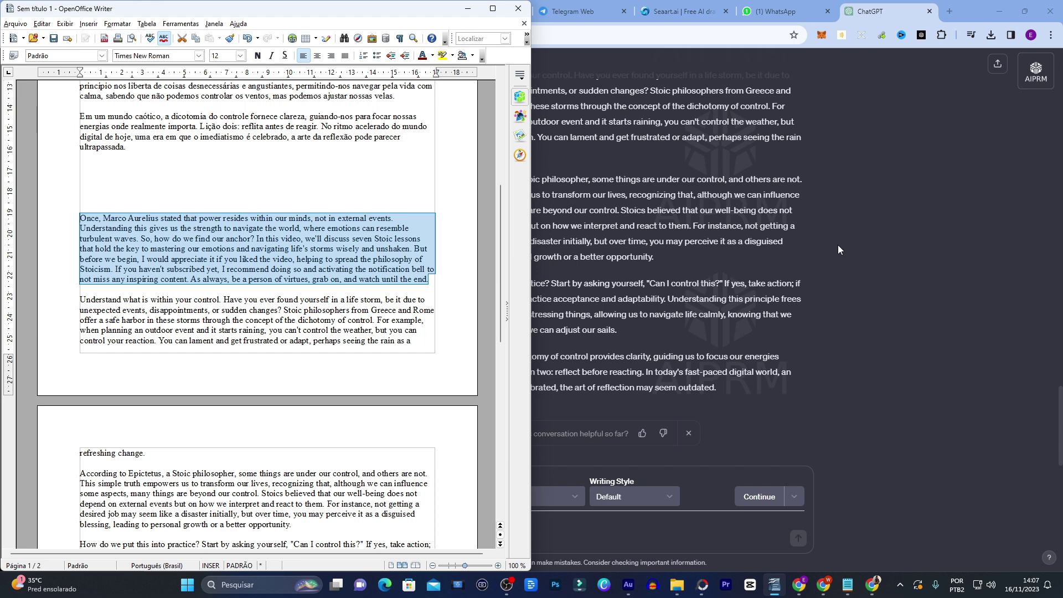
pyautogui.click(921, 246)
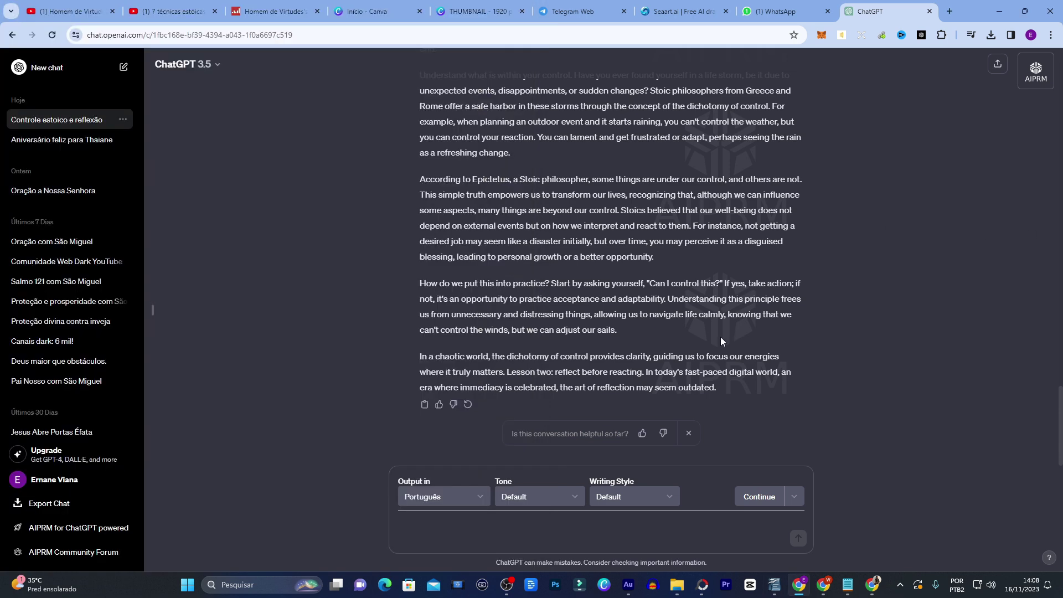
pyautogui.click(872, 585)
pyautogui.click(345, 429)
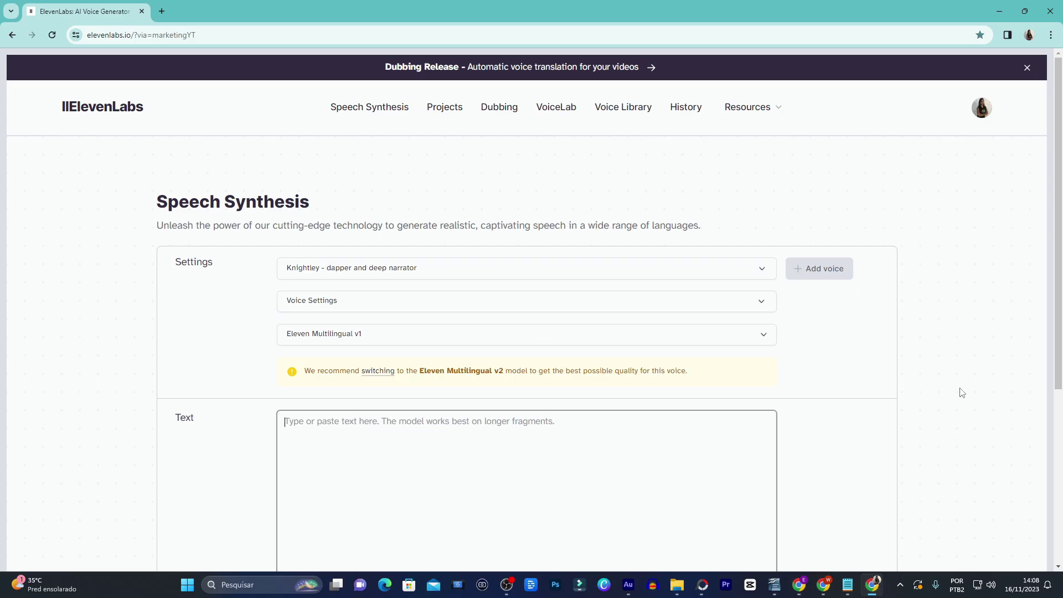
pyautogui.hotkey('ctrl', 'v')
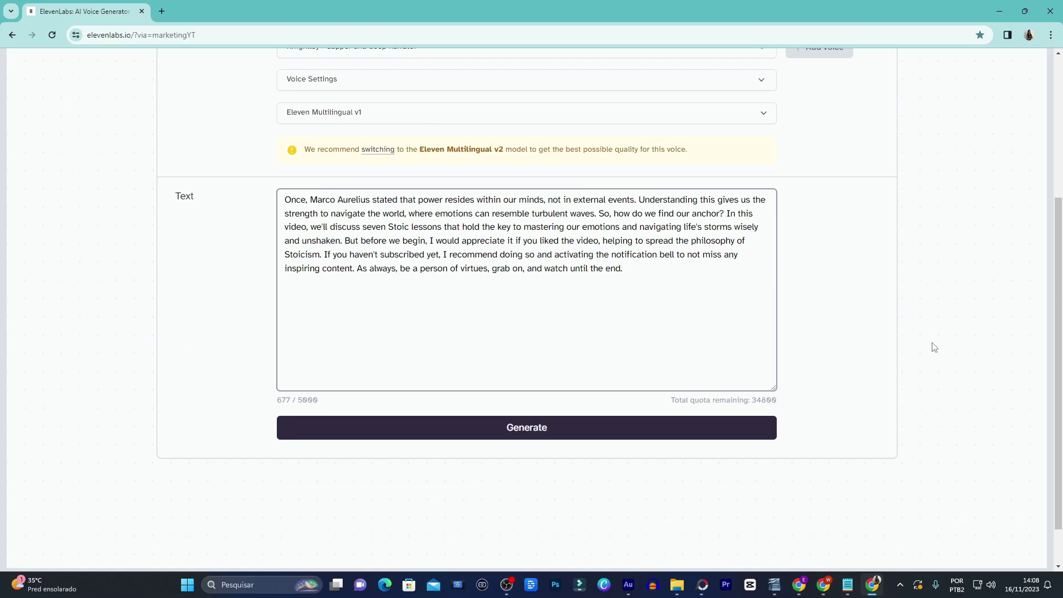
# - Generate the narration with the Knightley - dapper and deep narrator voice and download the audio as MP3
pyautogui.click(536, 436)
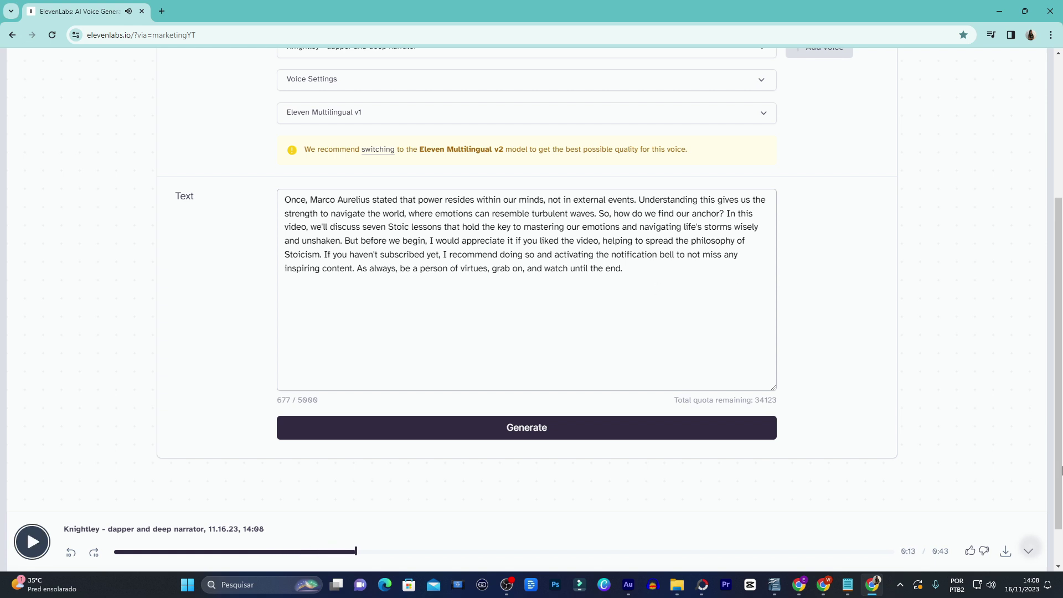
pyautogui.click(1006, 554)
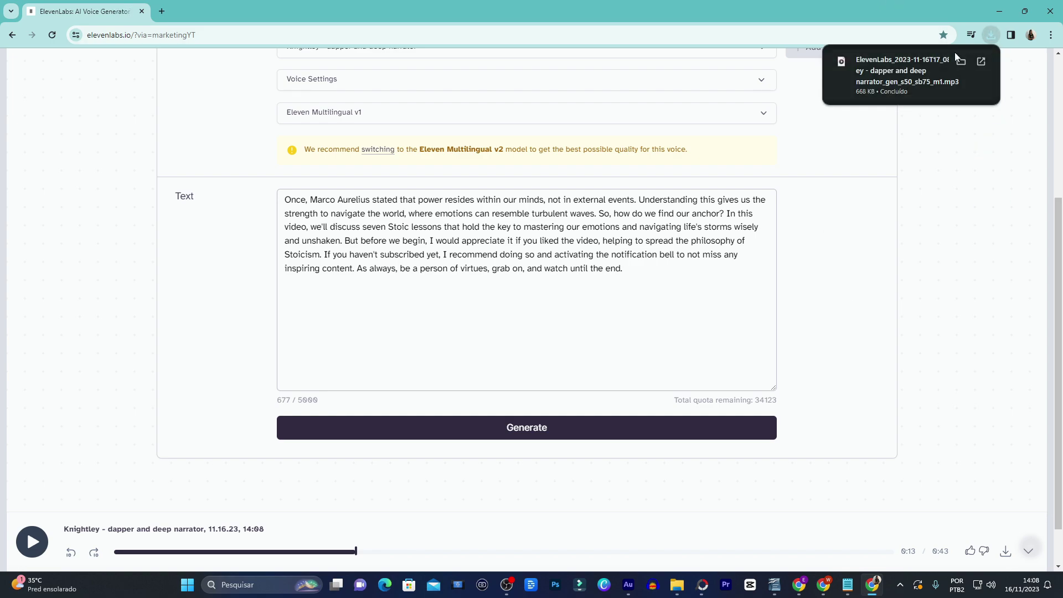
# - Move the downloaded narration MP3 into the Canal webdark\16-11-gringo folder on the SSD (F:) drive, named "Audio video"
pyautogui.click(962, 61)
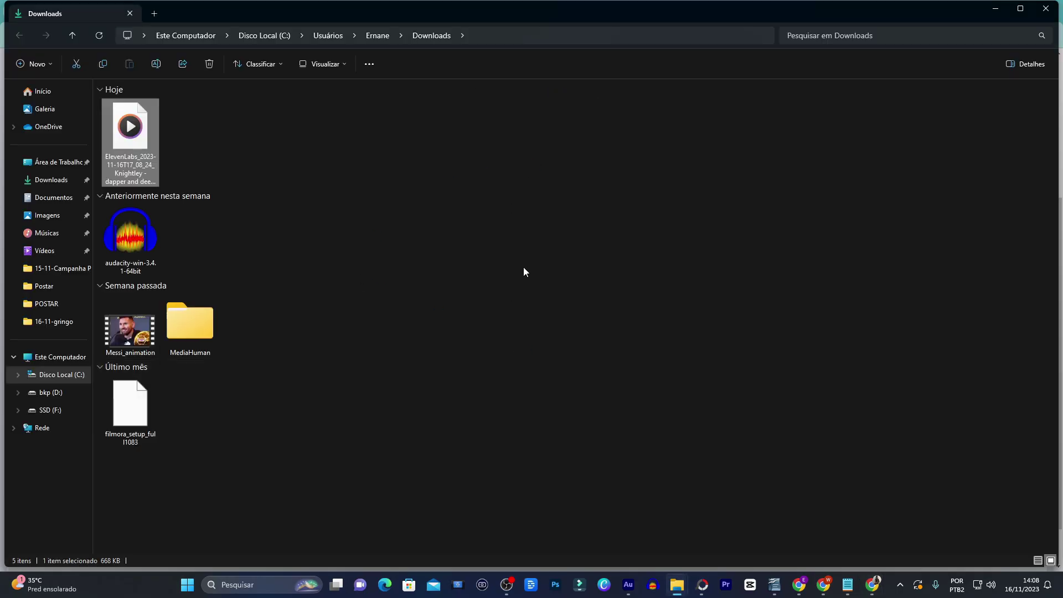
pyautogui.hotkey('ctrl', 'x')
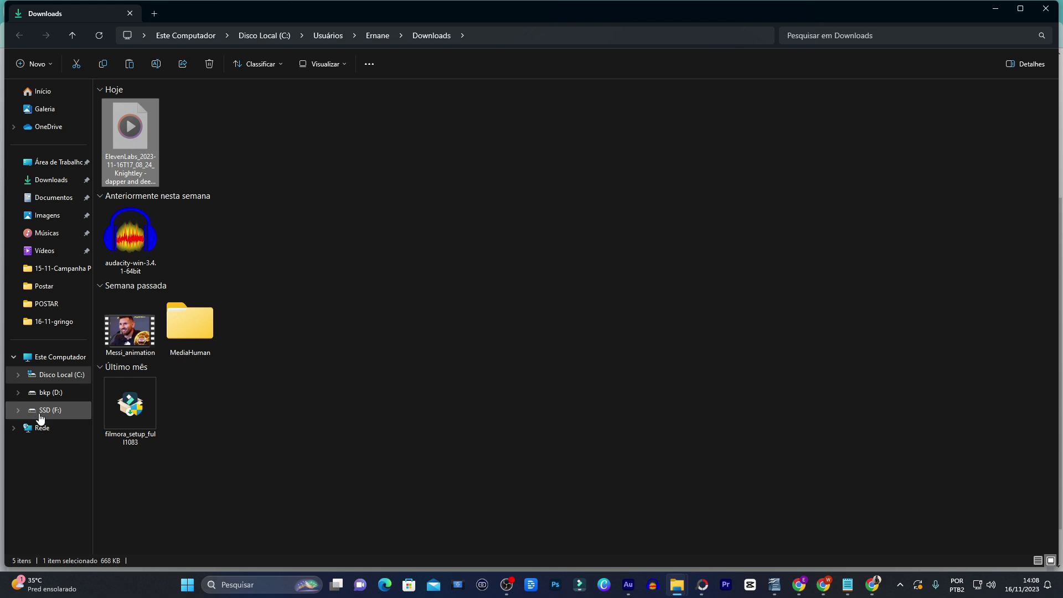
pyautogui.click(49, 410)
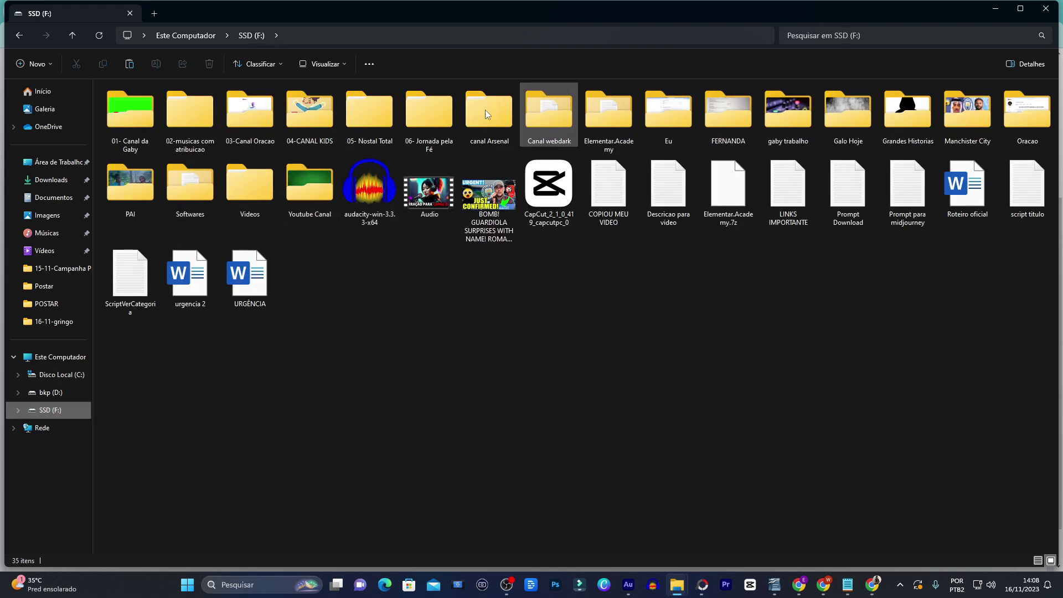
pyautogui.doubleClick(549, 116)
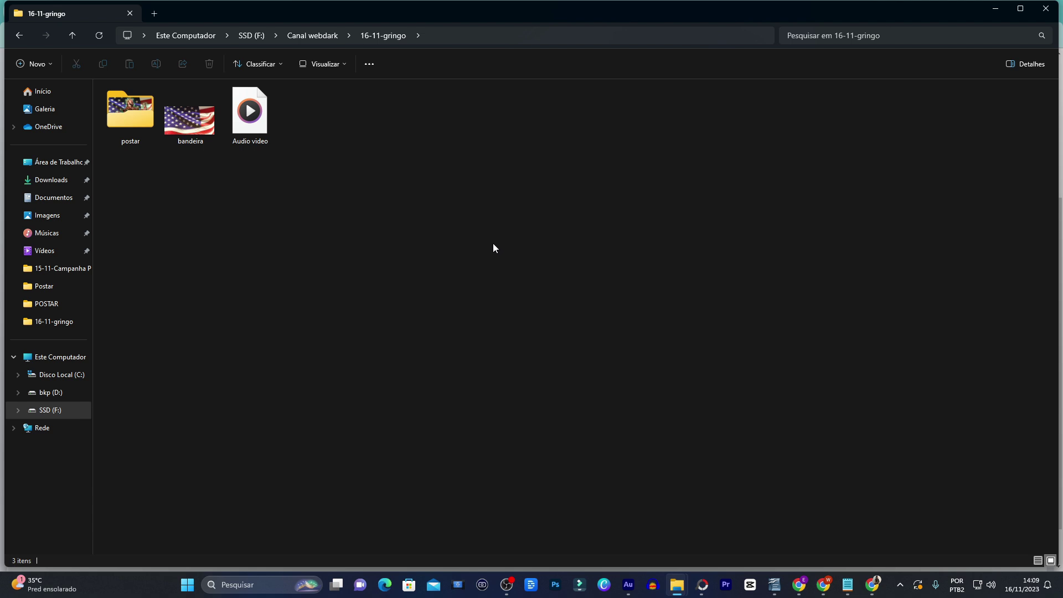
# - Switch to the YouTube video "7 técnicas estóicas para DOMINAR SUAS EMOÇÕES" and pause it at 2:34 on the robed statue
pyautogui.click(798, 587)
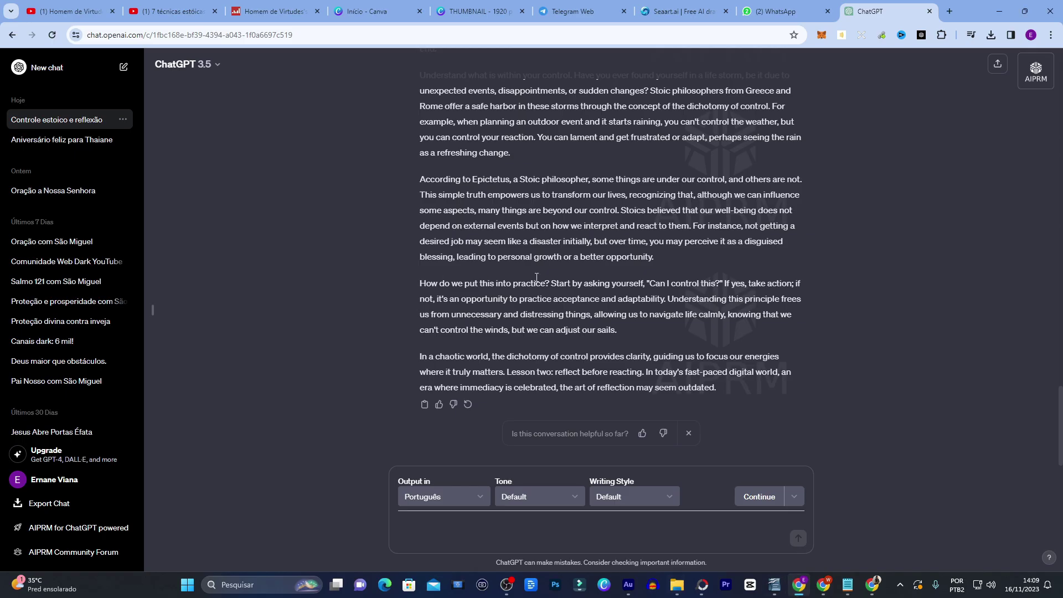
pyautogui.scroll(5, 537, 276)
pyautogui.click(164, 14)
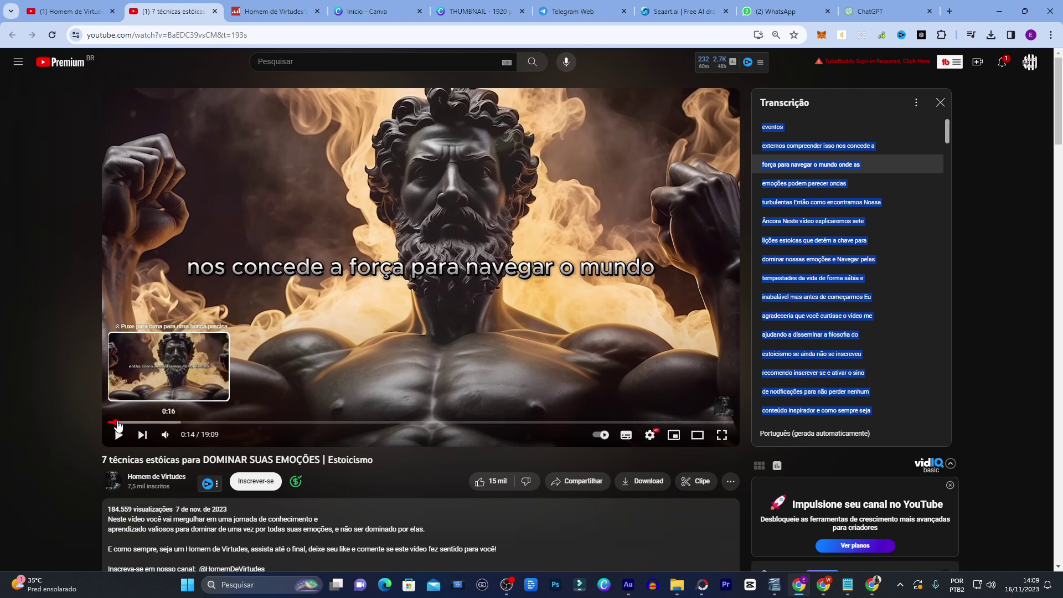
pyautogui.moveTo(109, 422); pyautogui.dragTo(105, 423)
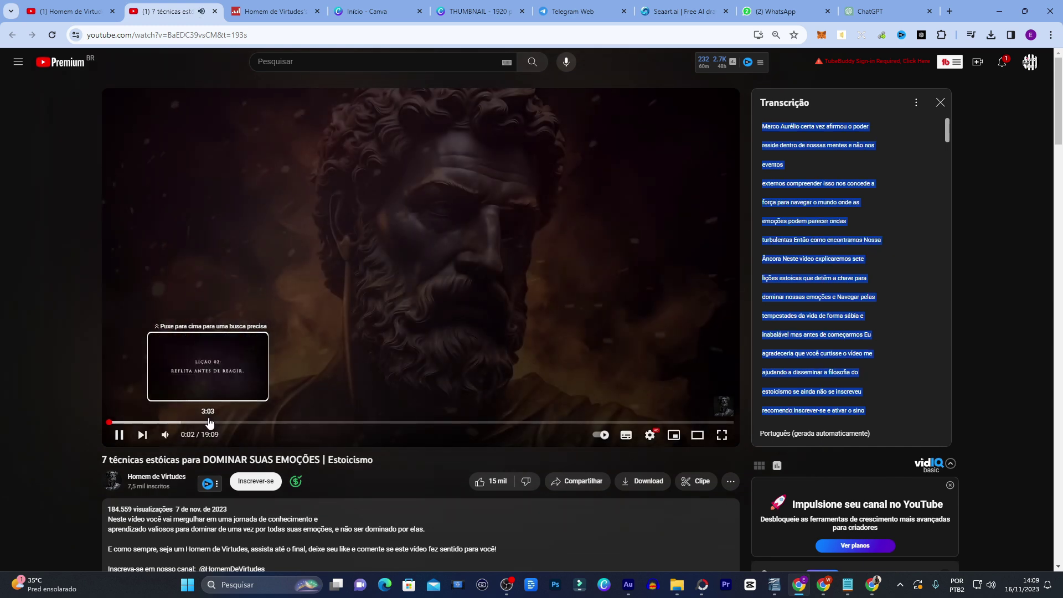
pyautogui.moveTo(182, 423); pyautogui.dragTo(194, 424)
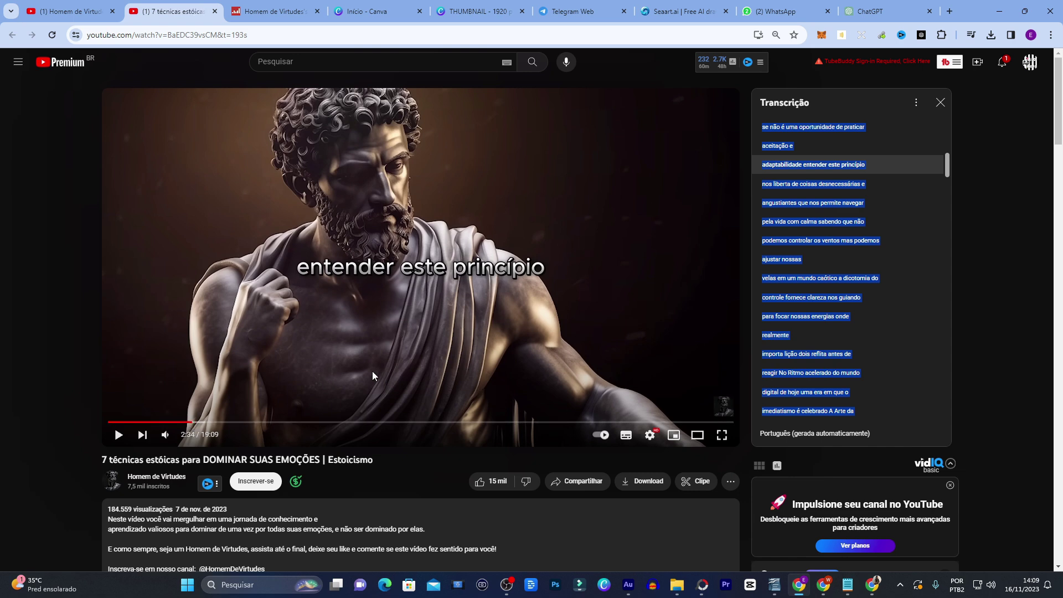
# - Open the Windows snipping tool (Ferramenta de Captura) and capture the area of the paused video frame
pyautogui.press('super')
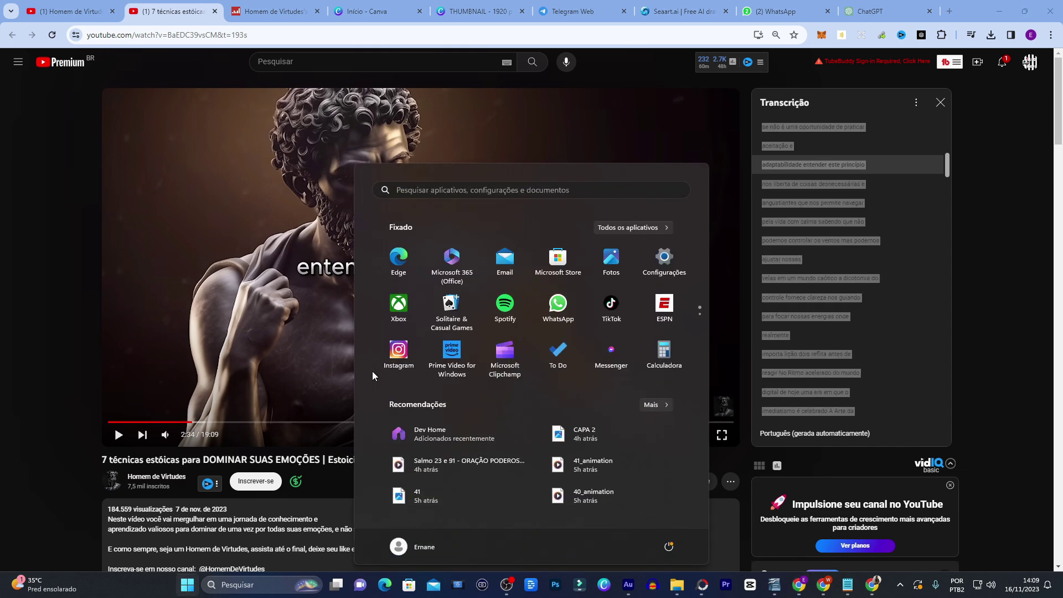
pyautogui.write('print')
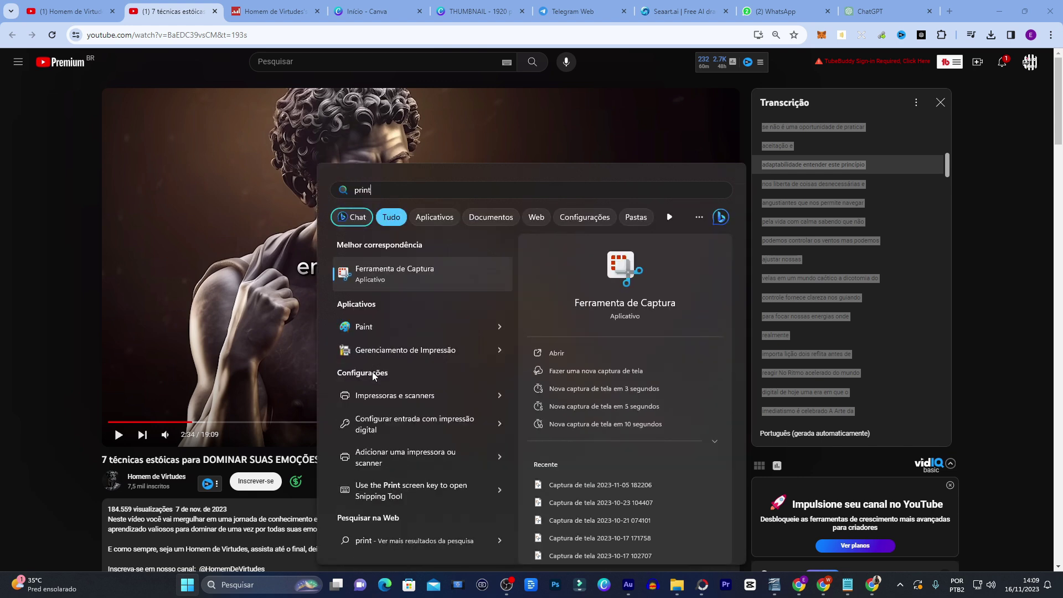
pyautogui.click(404, 272)
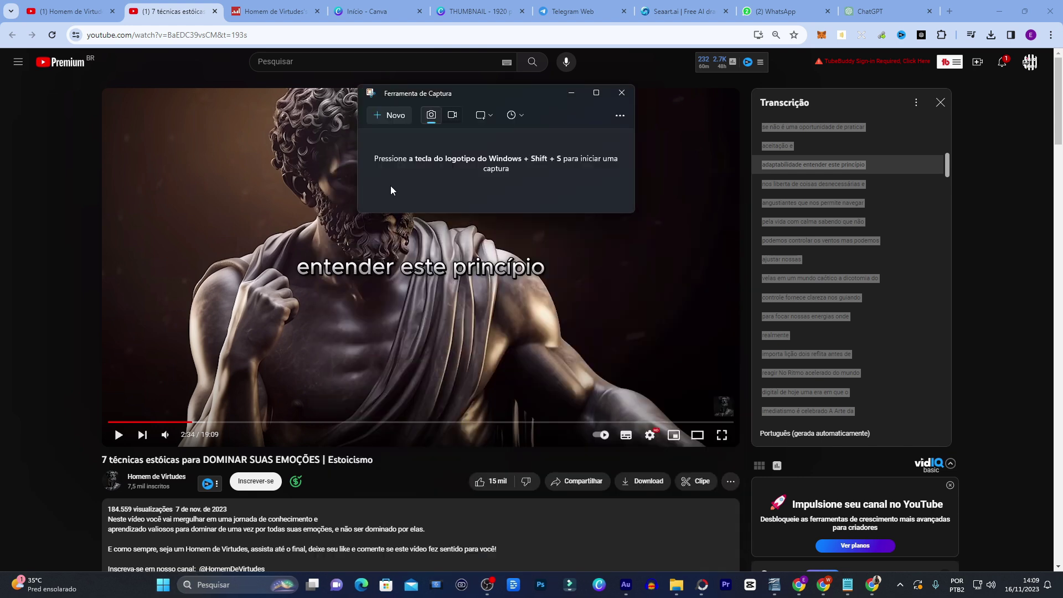
pyautogui.click(389, 115)
pyautogui.moveTo(103, 90); pyautogui.dragTo(743, 448)
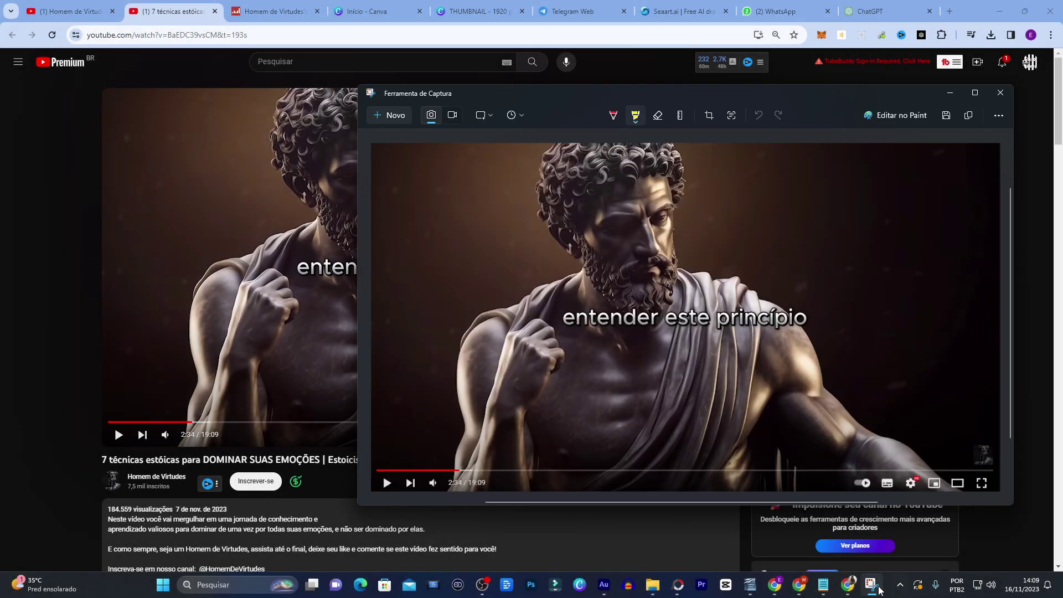
# - Save the captured frame as "tela" in the 16-11-gringo folder on the SSD (F:) drive and close the snipping tool
pyautogui.moveTo(872, 584)
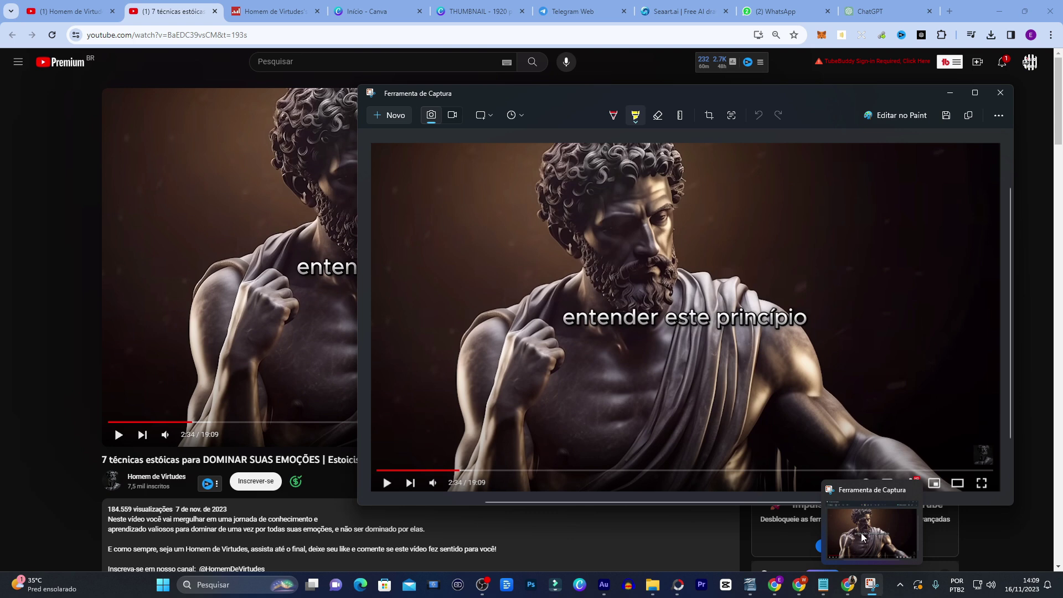
pyautogui.click(946, 115)
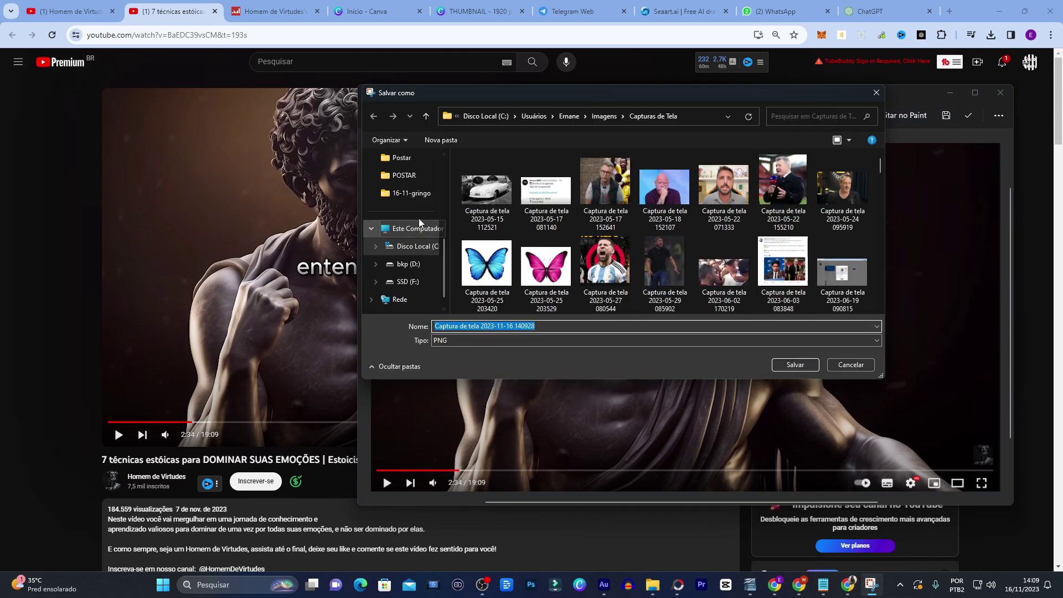
pyautogui.click(408, 282)
pyautogui.doubleClick(664, 185)
pyautogui.doubleClick(607, 260)
pyautogui.press('Return')
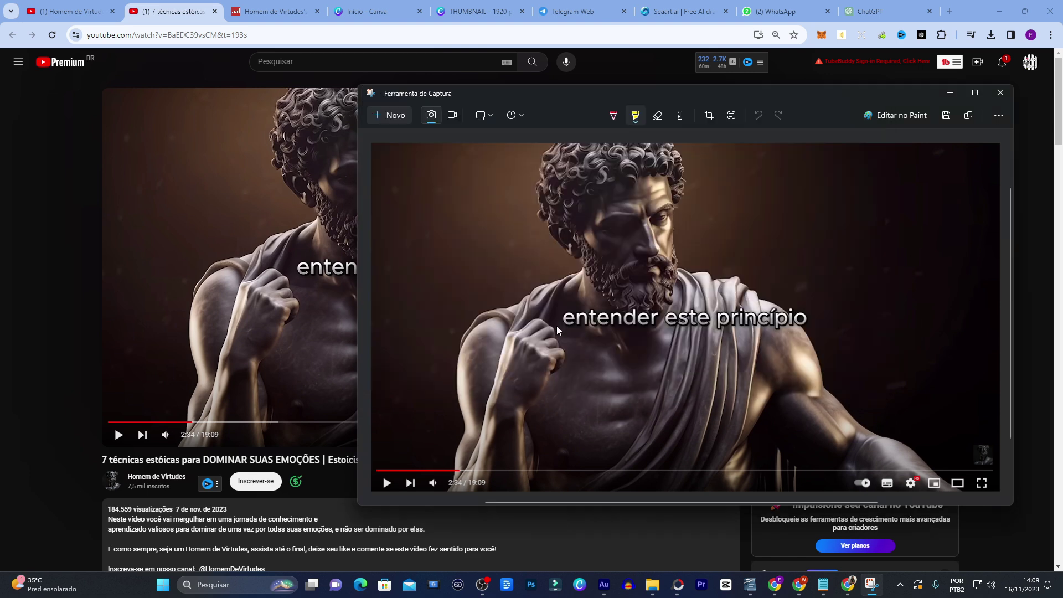
pyautogui.click(1001, 93)
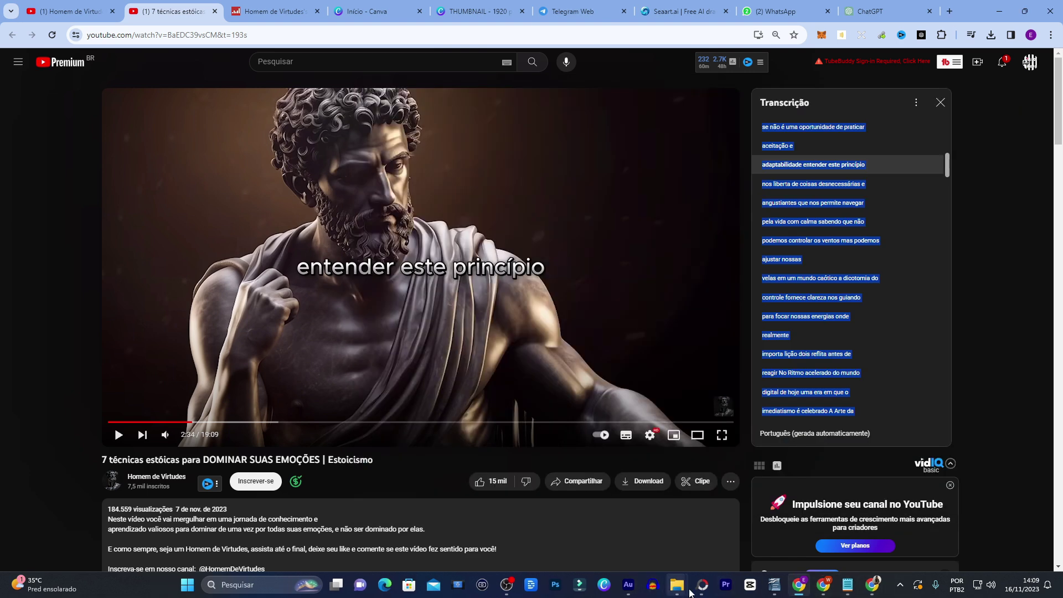
# - Switch to File Explorer and copy the path of the 16-11-gringo folder, F:\Canal webdark\16-11-gringo
pyautogui.moveTo(669, 592)
pyautogui.click(700, 558)
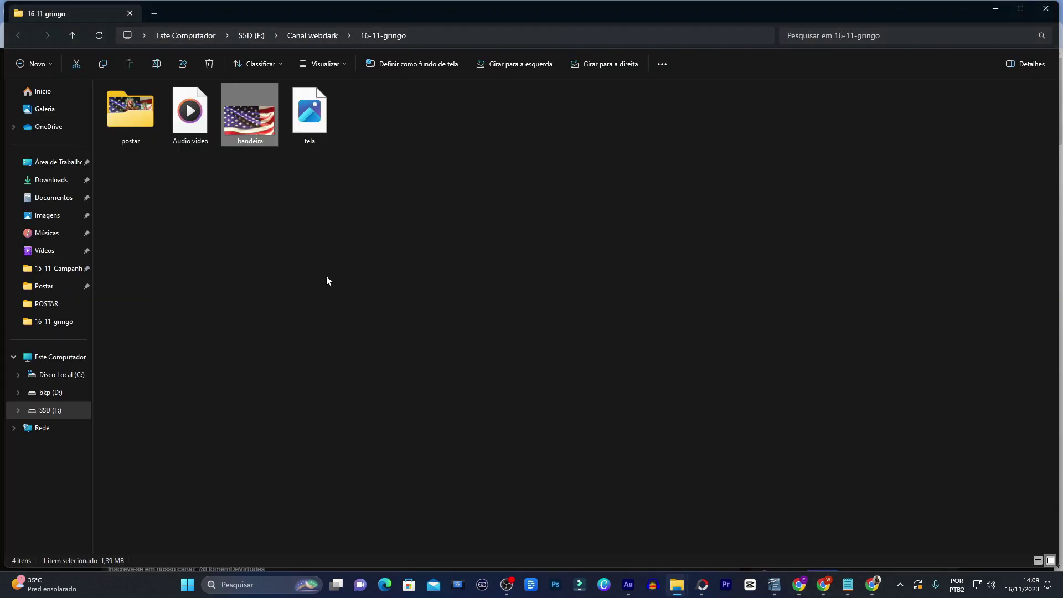
pyautogui.click(443, 35)
pyautogui.hotkey('ctrl', 'c')
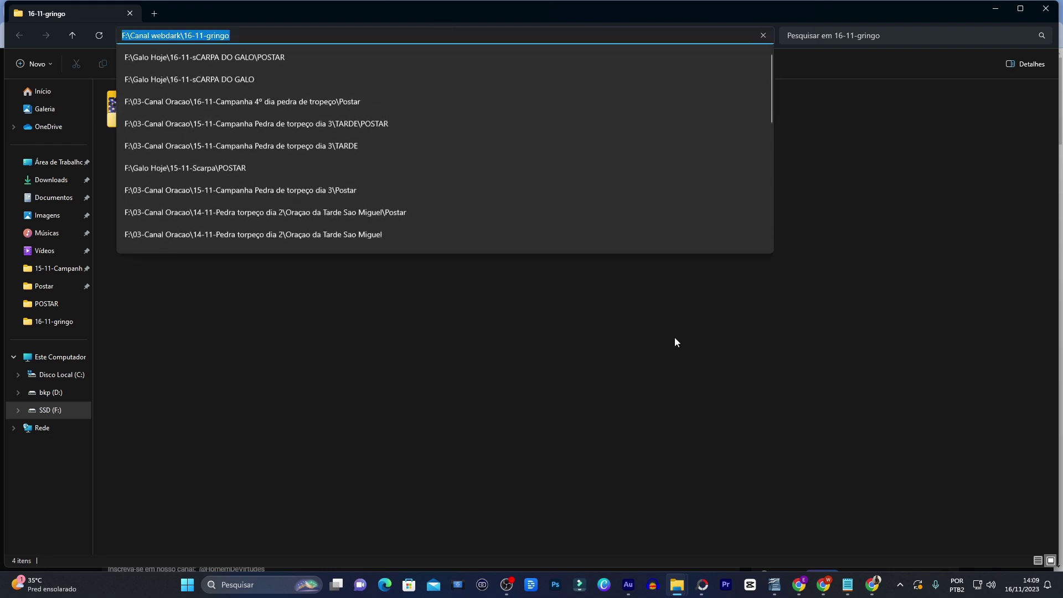
pyautogui.click(678, 342)
# - Switch to Seaart.ai and run an image search with the file "tela" from F:\Canal webdark\16-11-gringo
pyautogui.click(802, 591)
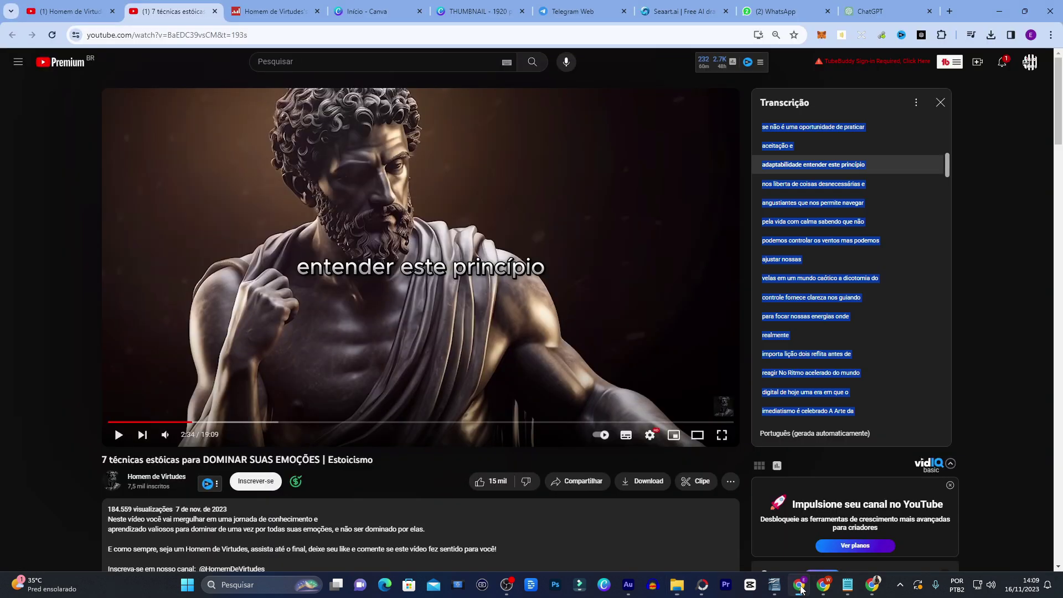
pyautogui.click(663, 9)
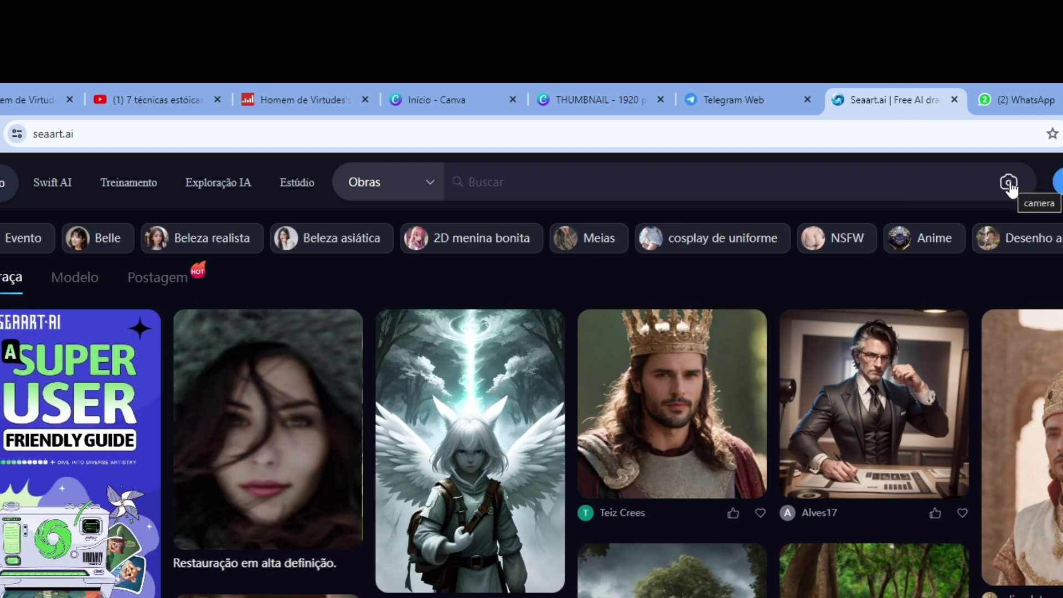
pyautogui.click(1009, 183)
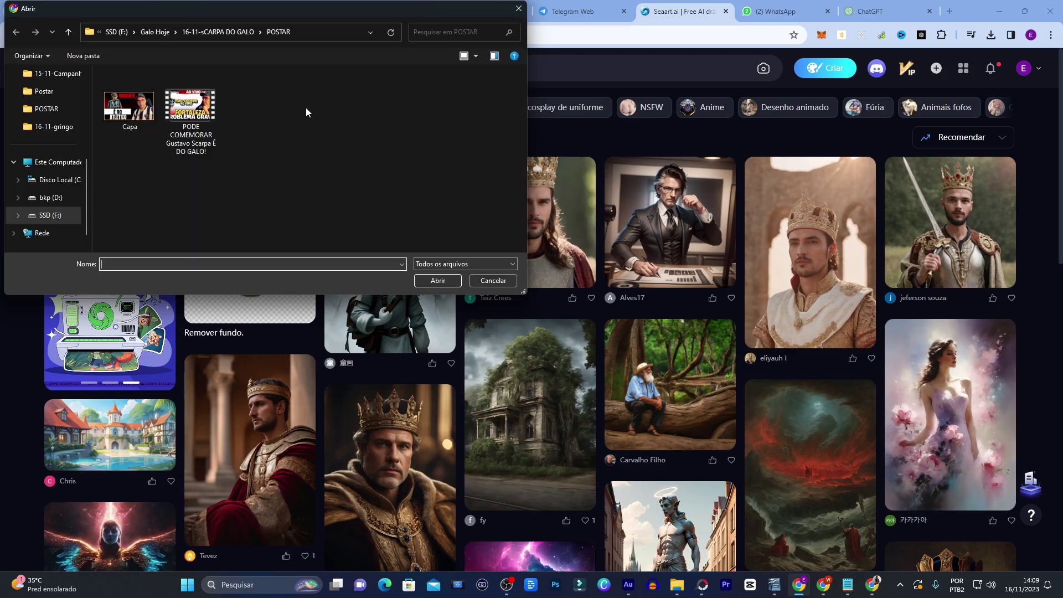
pyautogui.click(317, 38)
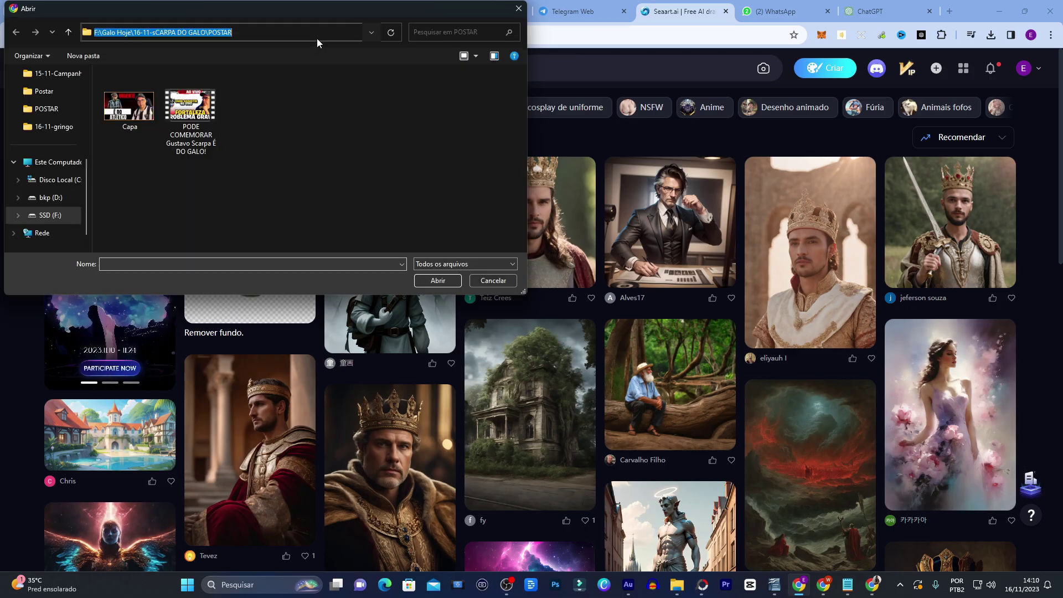
pyautogui.hotkey('ctrl', 'v')
pyautogui.press('Return')
pyautogui.click(312, 99)
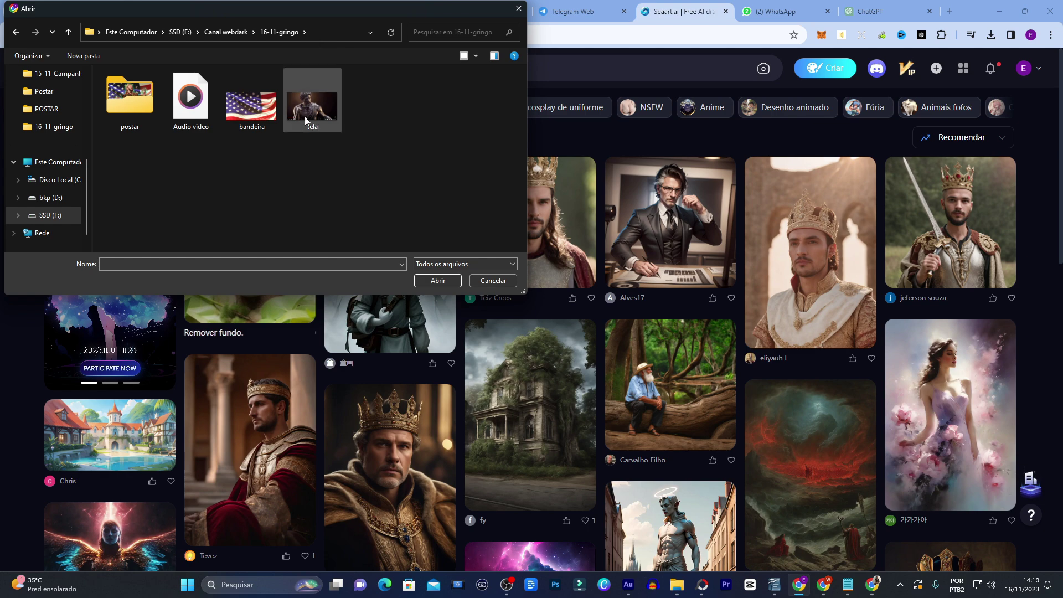
pyautogui.click(438, 281)
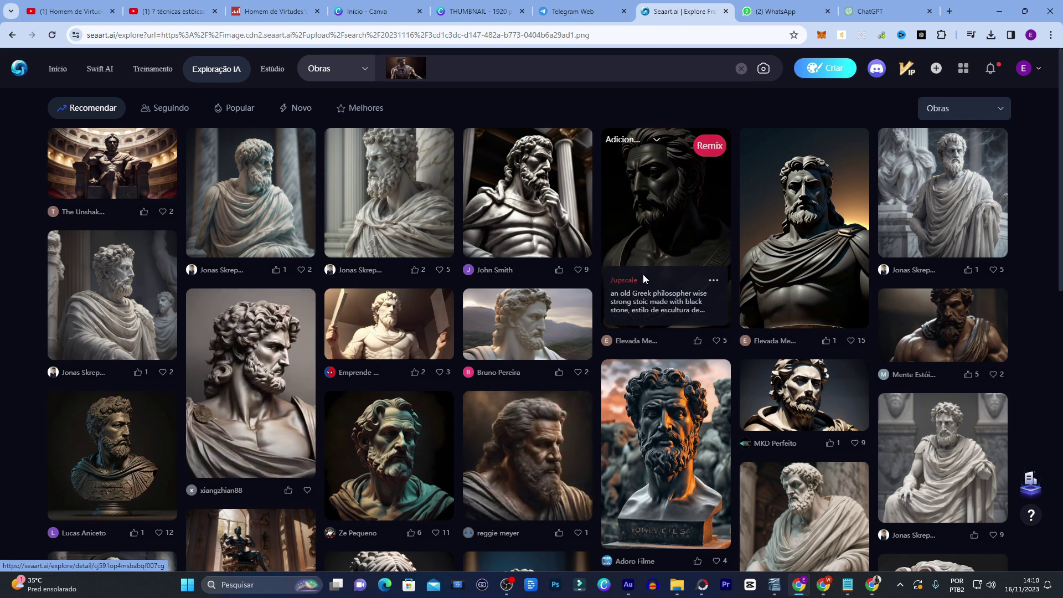
# - Open the 2048X1136 Marco Aurélio statue image on a dark background from the search results and copy the image
pyautogui.scroll(-3, 921, 288)
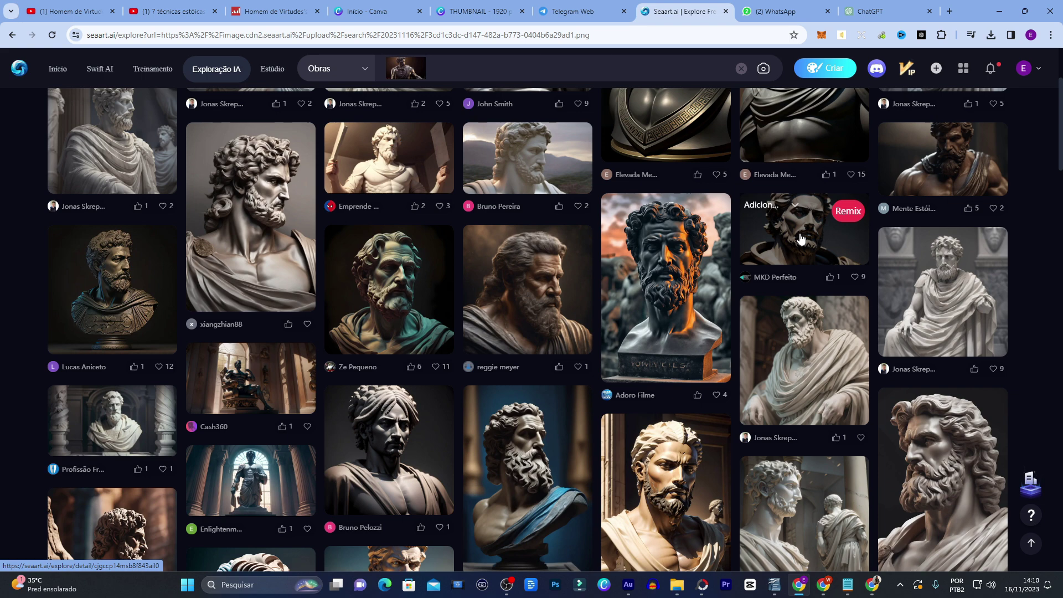
pyautogui.click(820, 249)
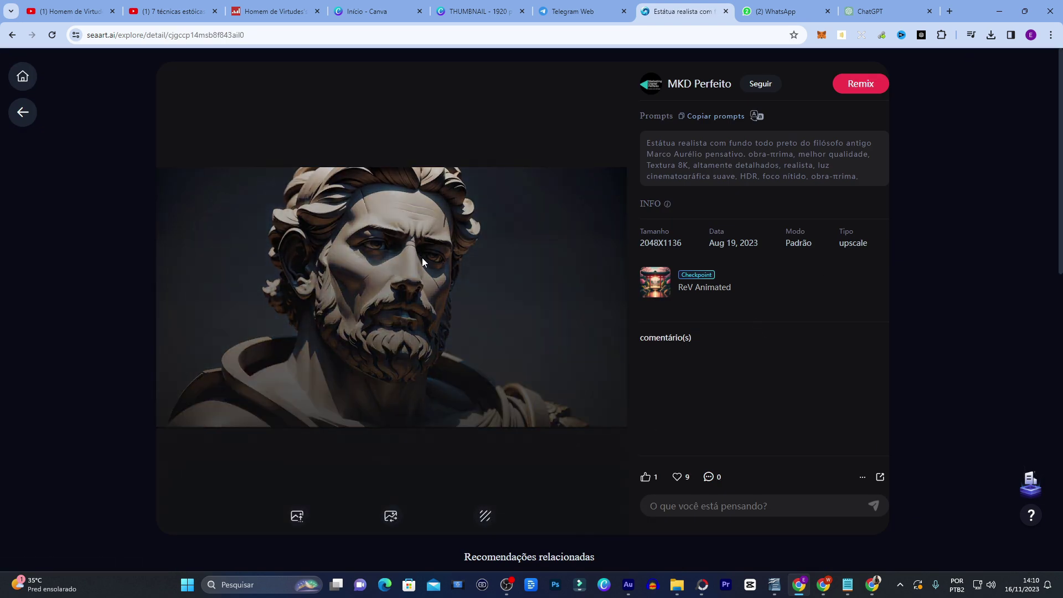
pyautogui.rightClick(393, 257)
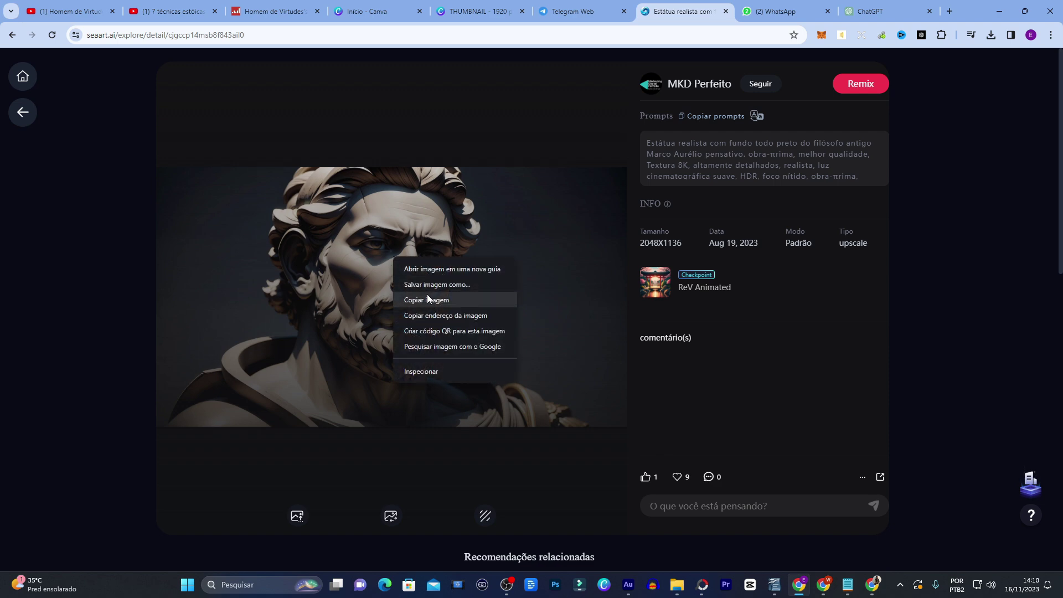
pyautogui.click(442, 306)
# - Switch to the Canva home page and create a new custom-size design of 1920 x 1080 px
pyautogui.click(471, 11)
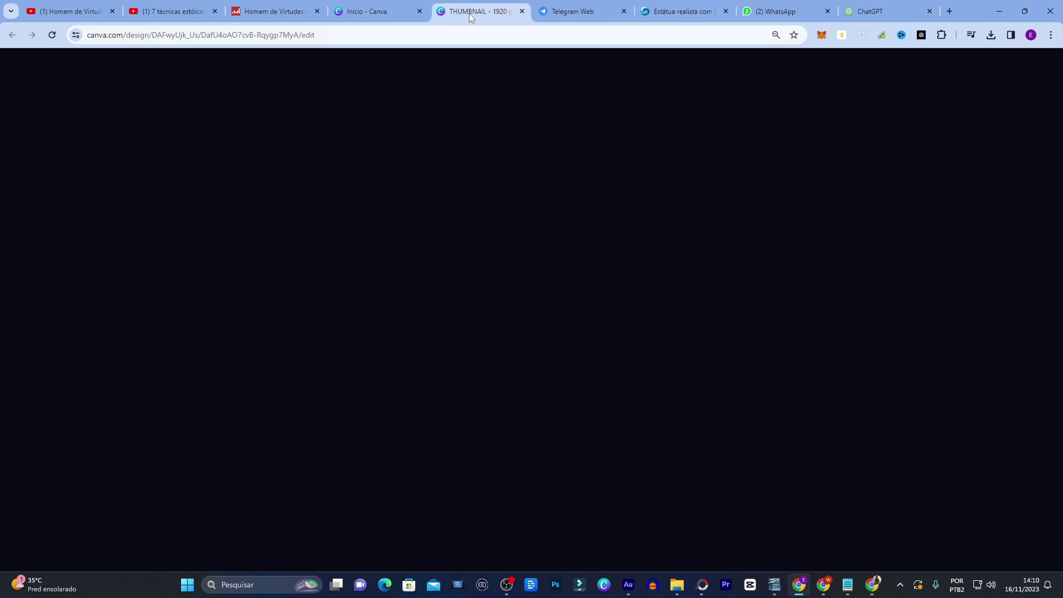
pyautogui.click(379, 12)
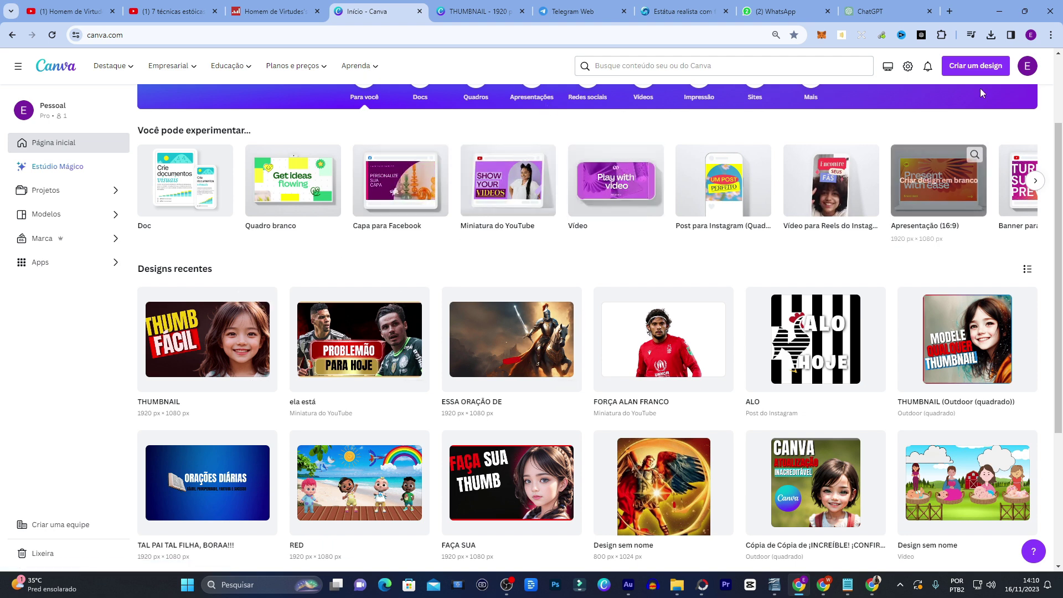
pyautogui.click(974, 65)
pyautogui.click(869, 174)
pyautogui.write('1920')
pyautogui.press('Tab')
pyautogui.write('1080')
pyautogui.press('Return')
# - Paste the copied statue image into the Canva design, enlarge it to fill the page, and add a blank second page
pyautogui.hotkey('ctrl', 'v')
pyautogui.moveTo(638, 244); pyautogui.dragTo(555, 194)
pyautogui.moveTo(790, 394); pyautogui.dragTo(955, 527)
pyautogui.click(682, 522)
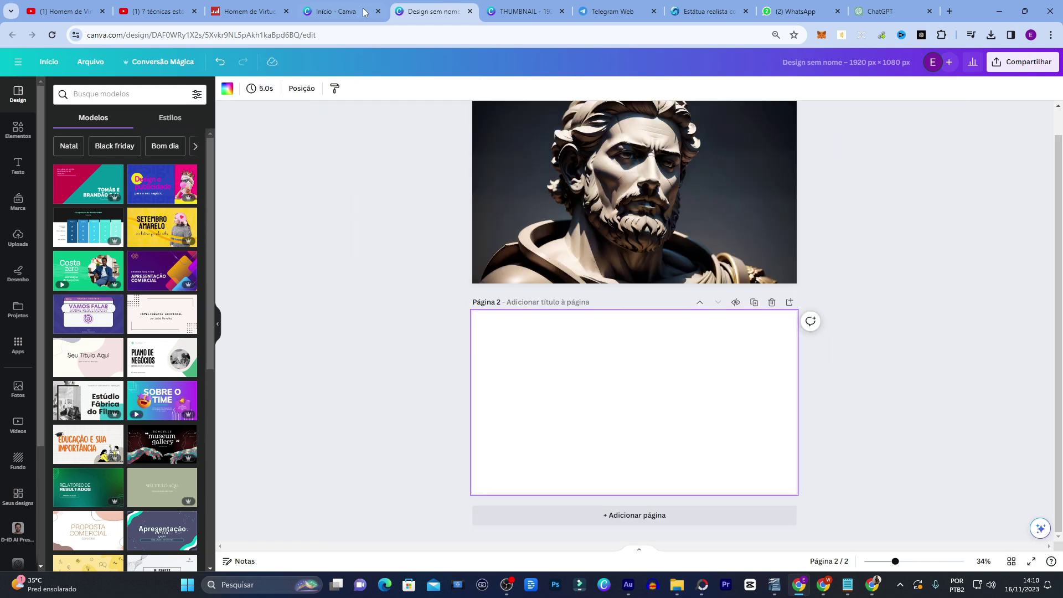
# - Return to Seaart.ai, open the related 1536X848 image of a Greek statue between two columns, and copy the image
pyautogui.click(698, 8)
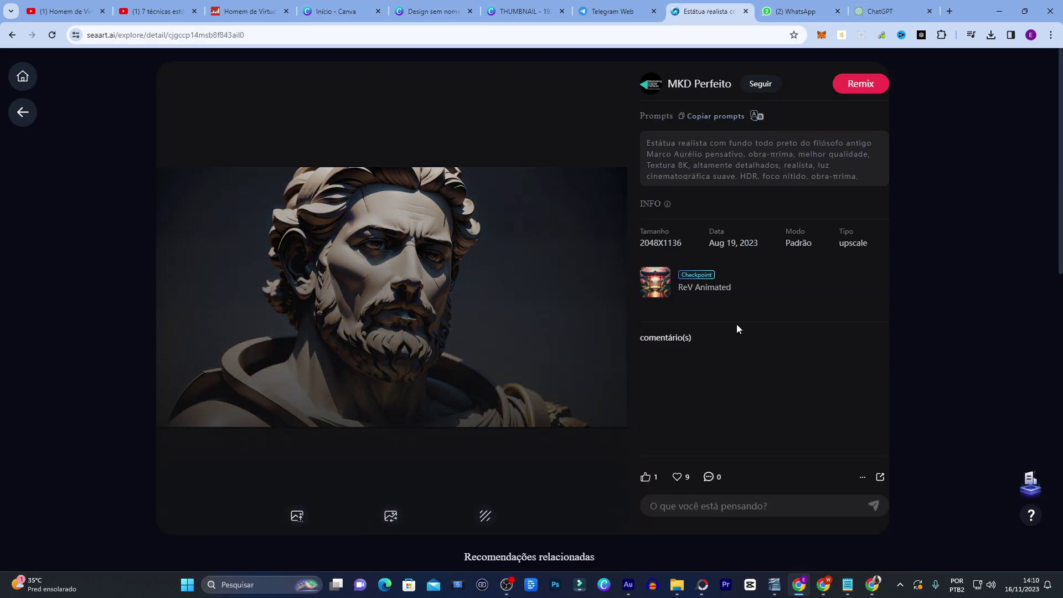
pyautogui.scroll(-9, 574, 279)
pyautogui.scroll(2, 706, 303)
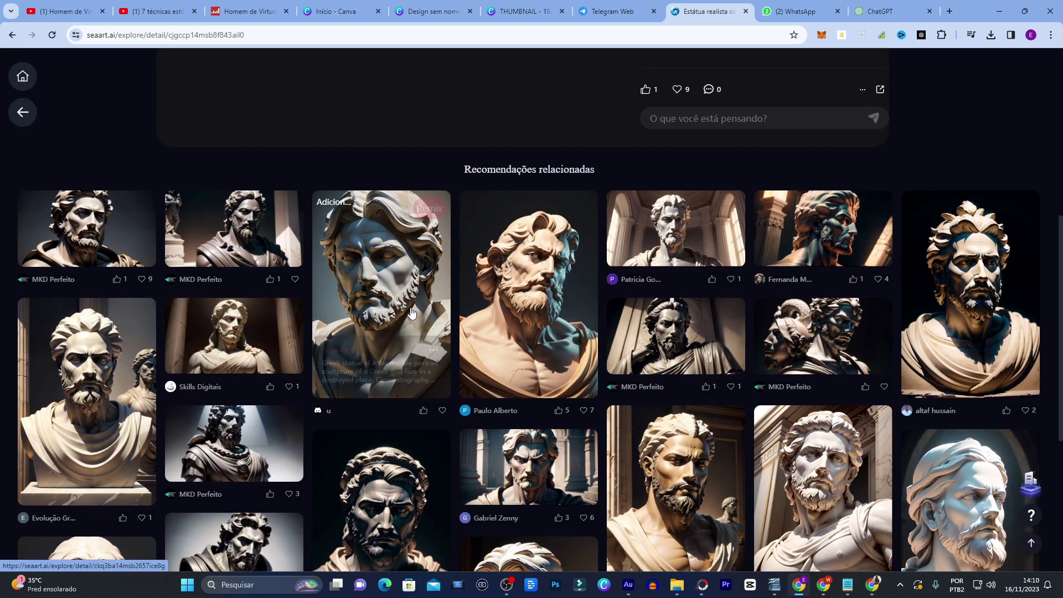
pyautogui.scroll(-2, 445, 321)
pyautogui.scroll(-1, 444, 321)
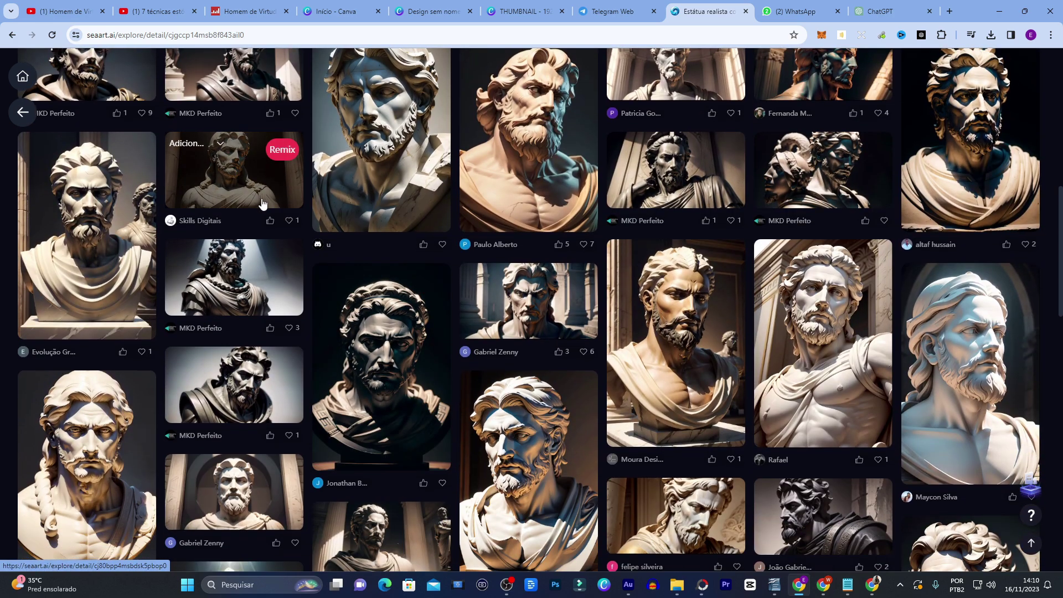
pyautogui.click(231, 190)
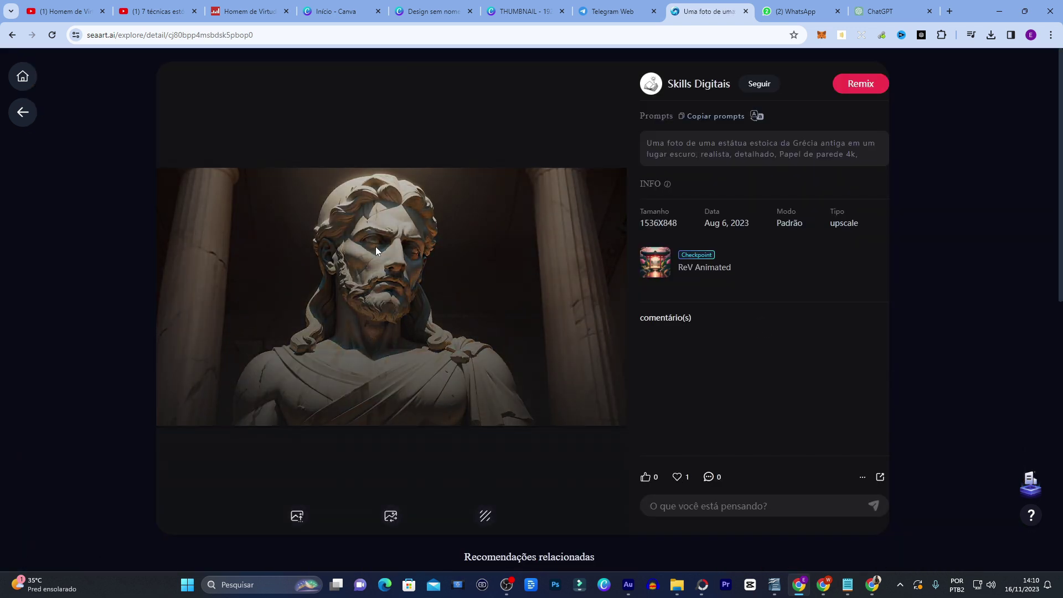
pyautogui.rightClick(376, 247)
pyautogui.click(409, 289)
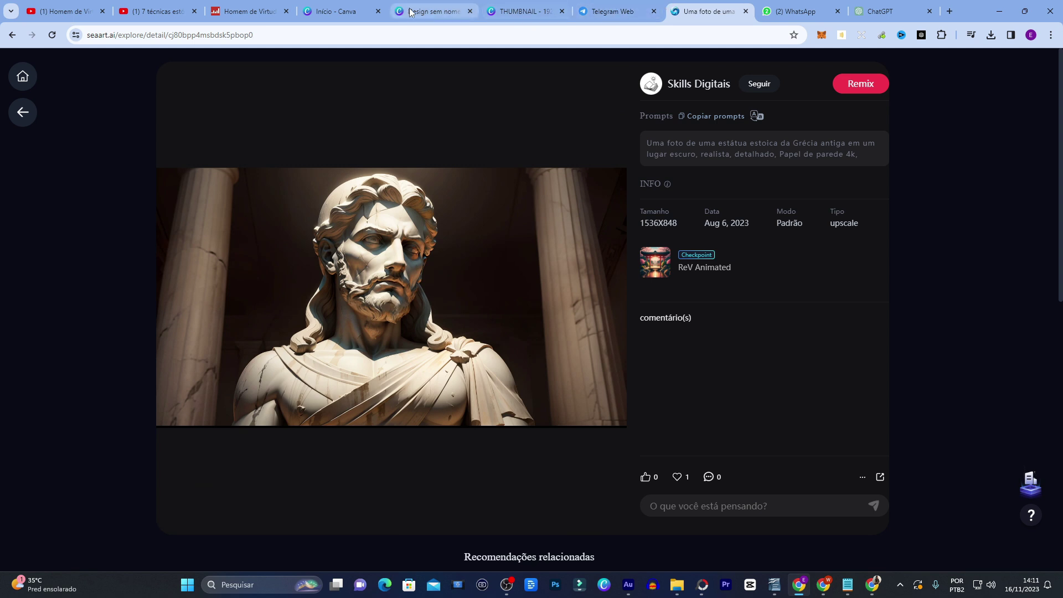
# - Switch to the 1920 x 1080 Canva design, paste the copied statue image onto page 2, and enlarge it to fill the page
pyautogui.click(548, 15)
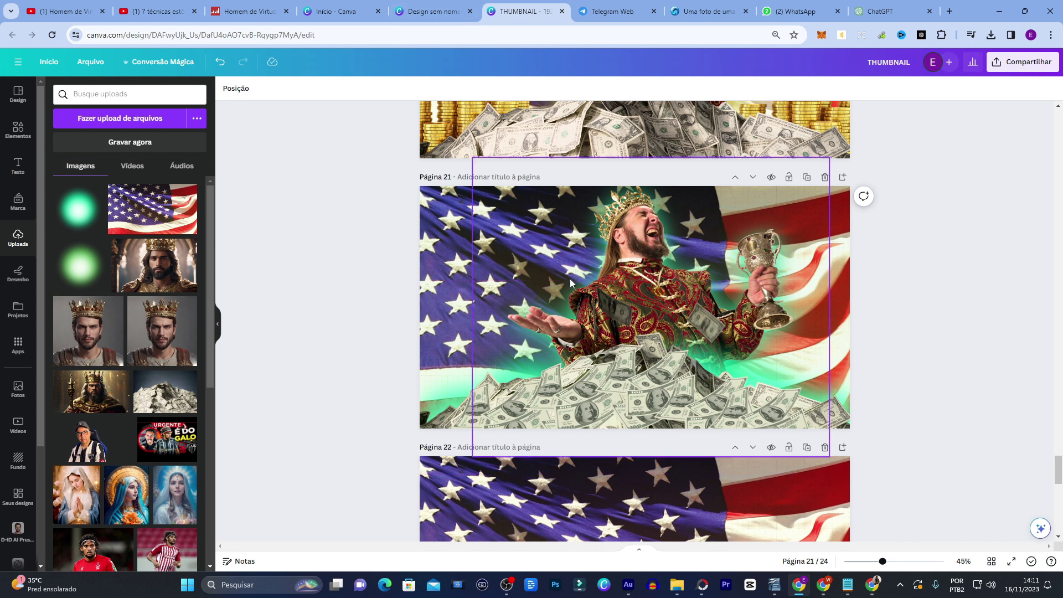
pyautogui.click(403, 10)
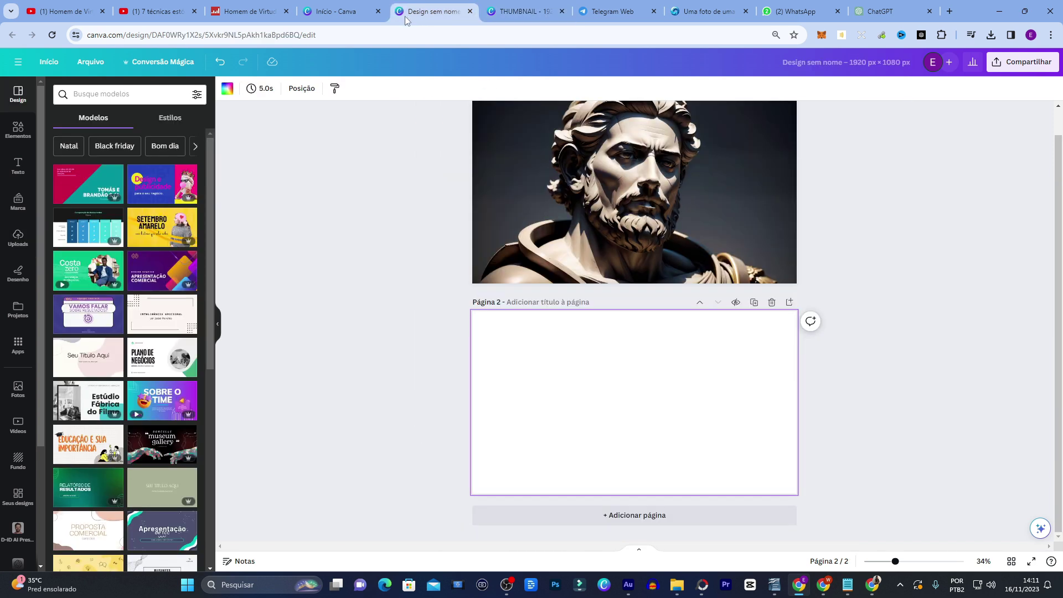
pyautogui.hotkey('ctrl', 'v')
pyautogui.moveTo(570, 400); pyautogui.dragTo(535, 372)
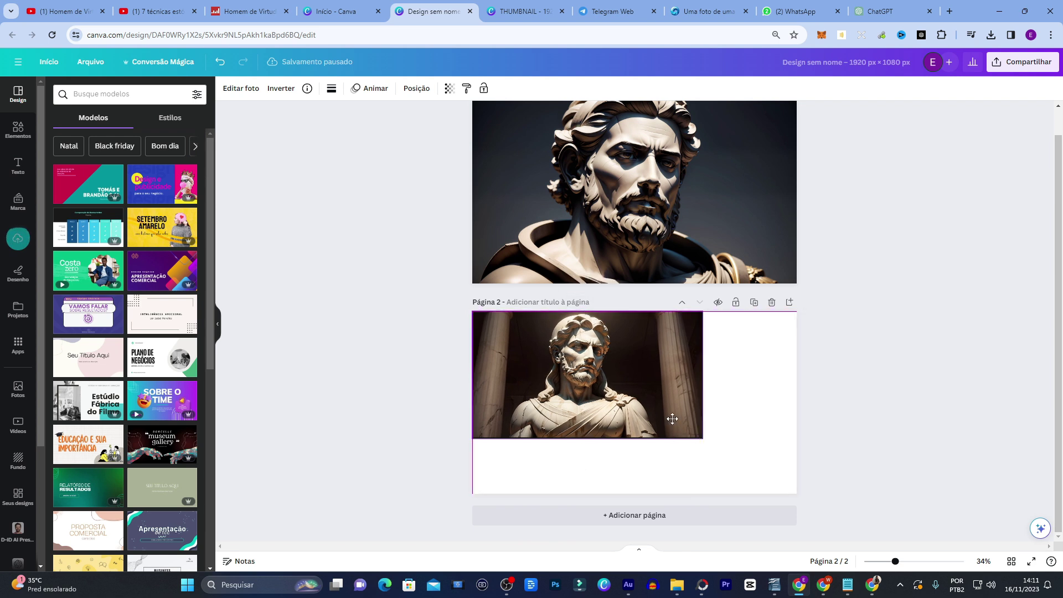
pyautogui.moveTo(706, 438); pyautogui.dragTo(801, 516)
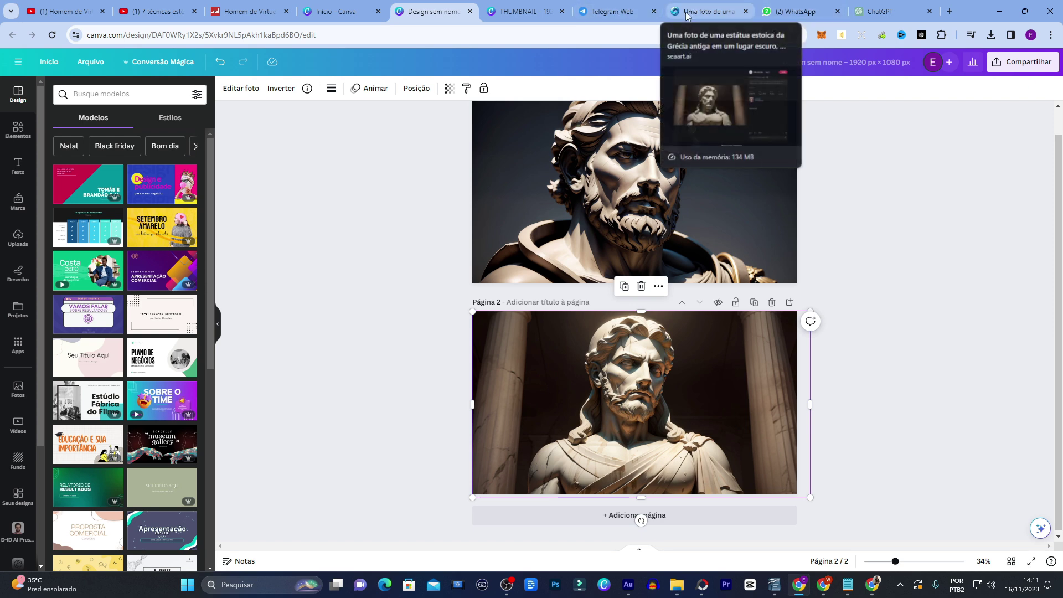
# - Review the Canva design down to its blank fifth page, and return to the Seaart.ai home page
pyautogui.moveTo(710, 7)
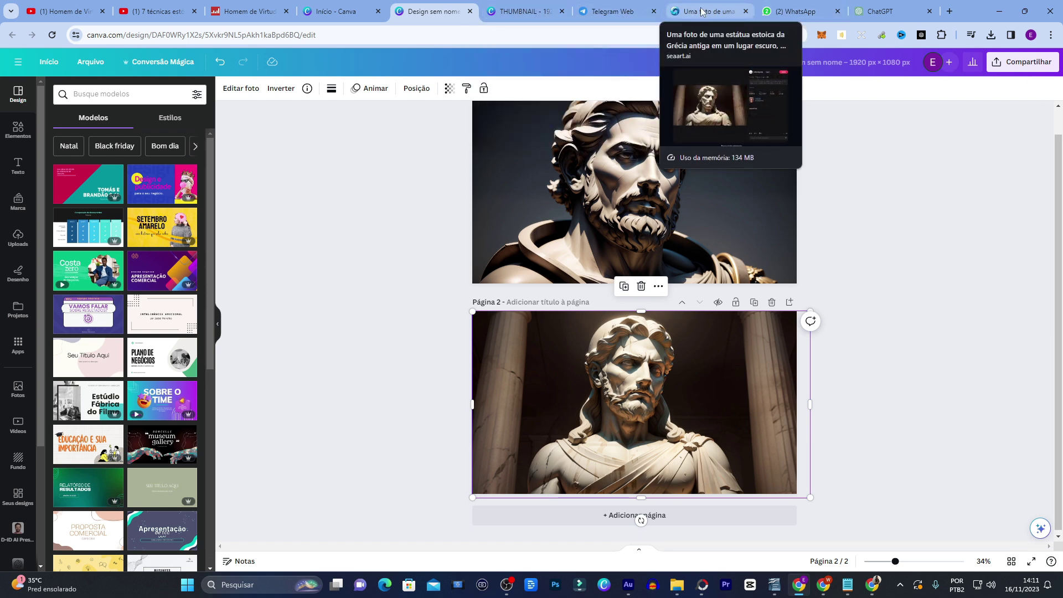
pyautogui.click(702, 11)
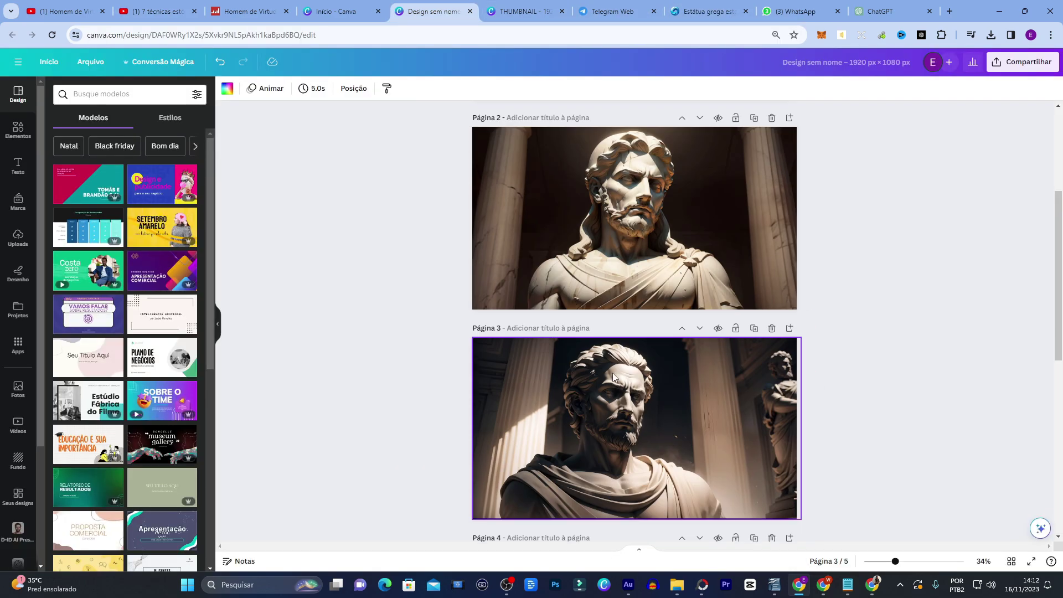
pyautogui.scroll(-5, 613, 373)
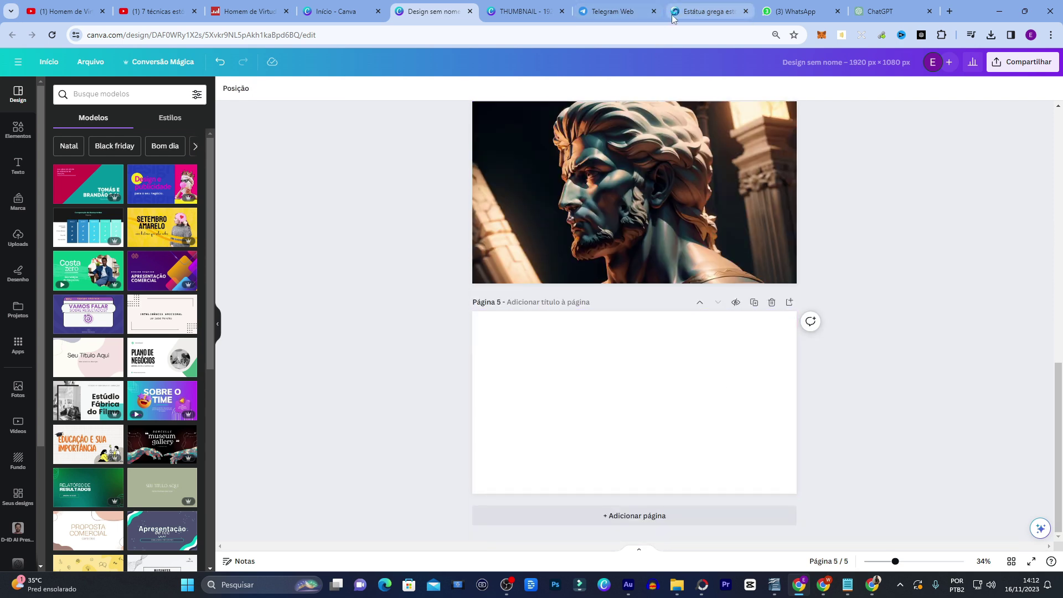
pyautogui.click(691, 13)
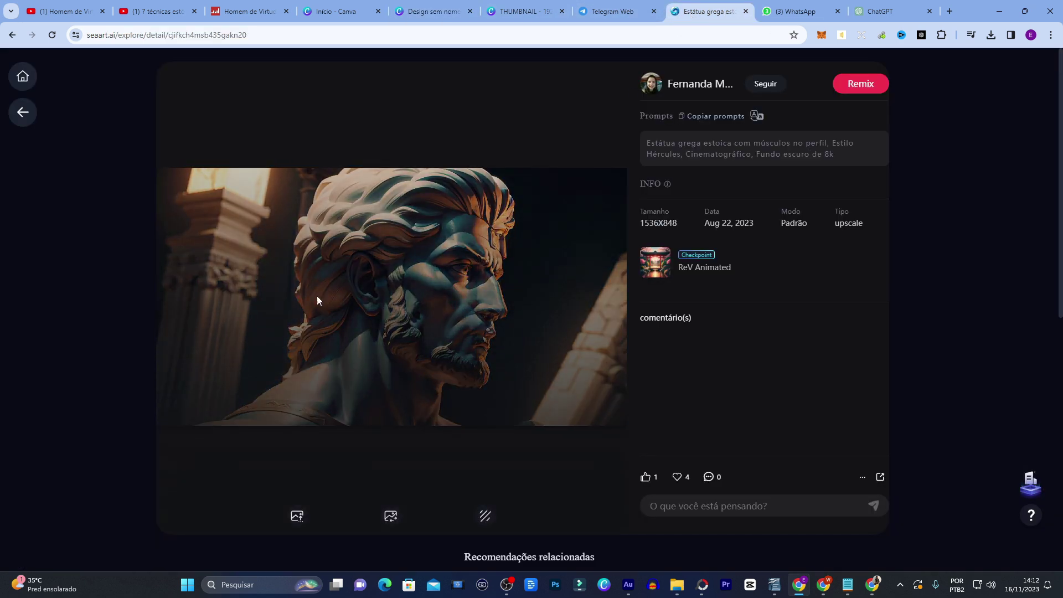
pyautogui.hotkey('alt', 'Left')
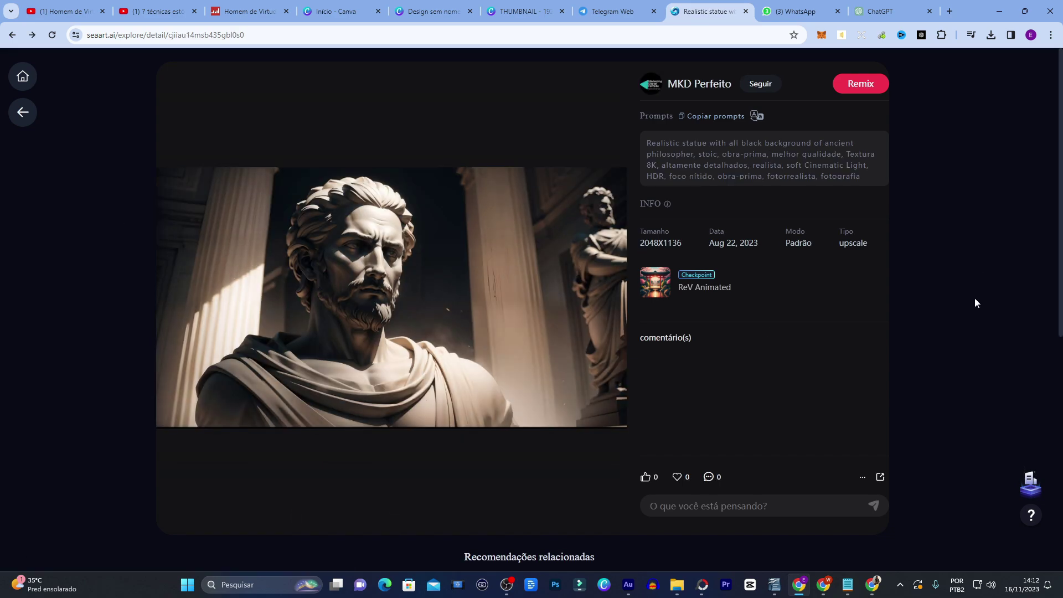
pyautogui.scroll(-7, 974, 299)
pyautogui.scroll(7, 235, 260)
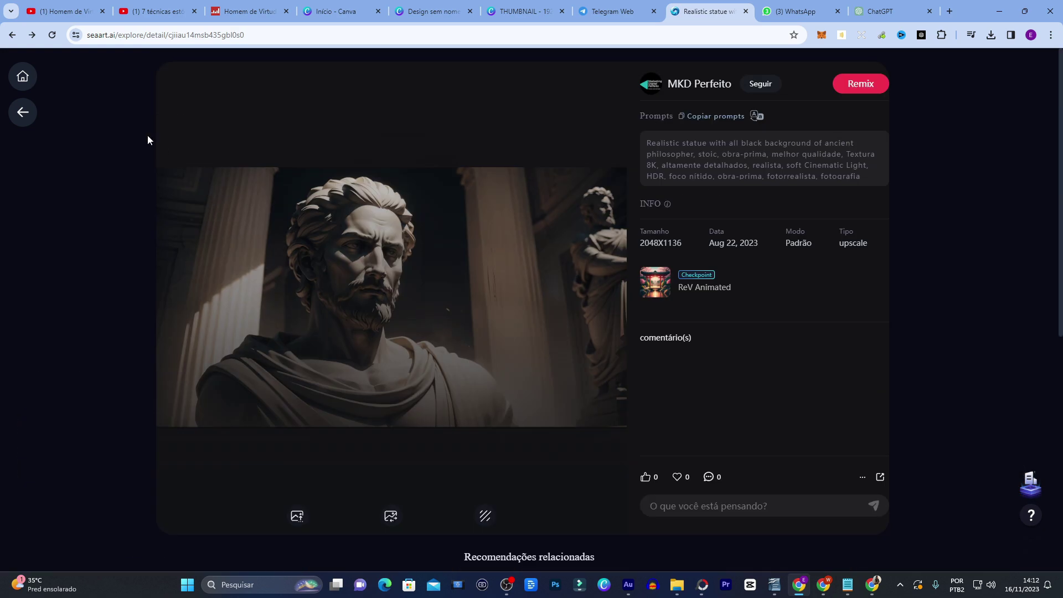
pyautogui.click(22, 76)
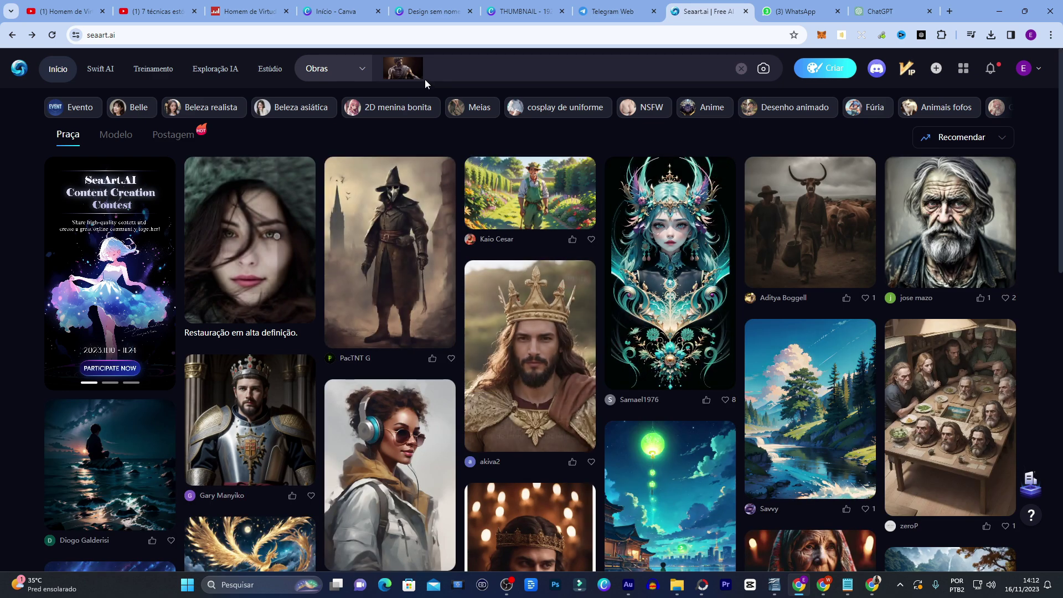
# - Preview the statue reference picture used for searching, and run a new Seaart.ai image search with the tela file
pyautogui.click(409, 66)
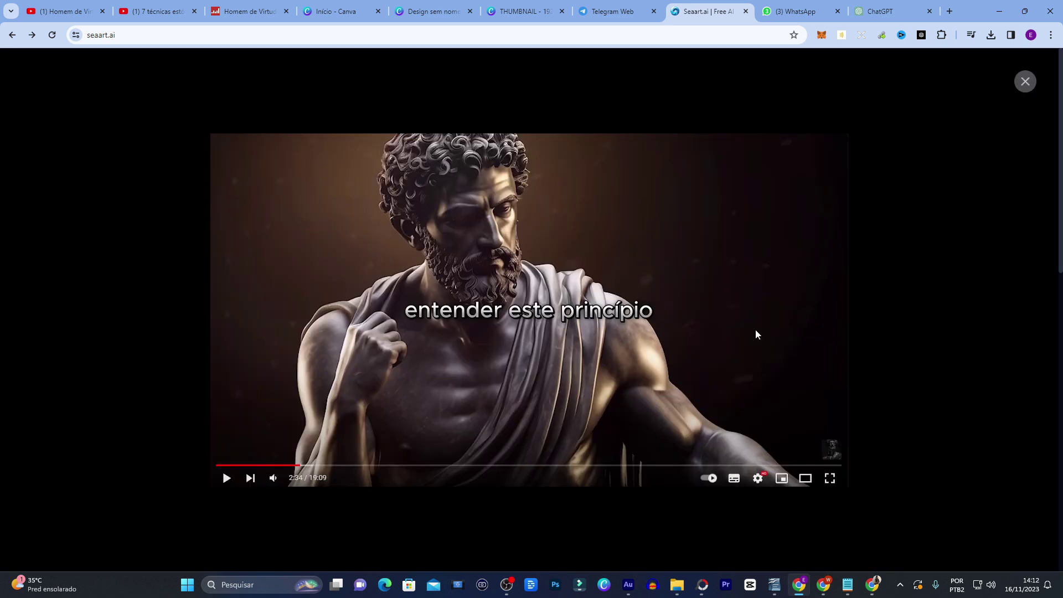
pyautogui.click(1025, 81)
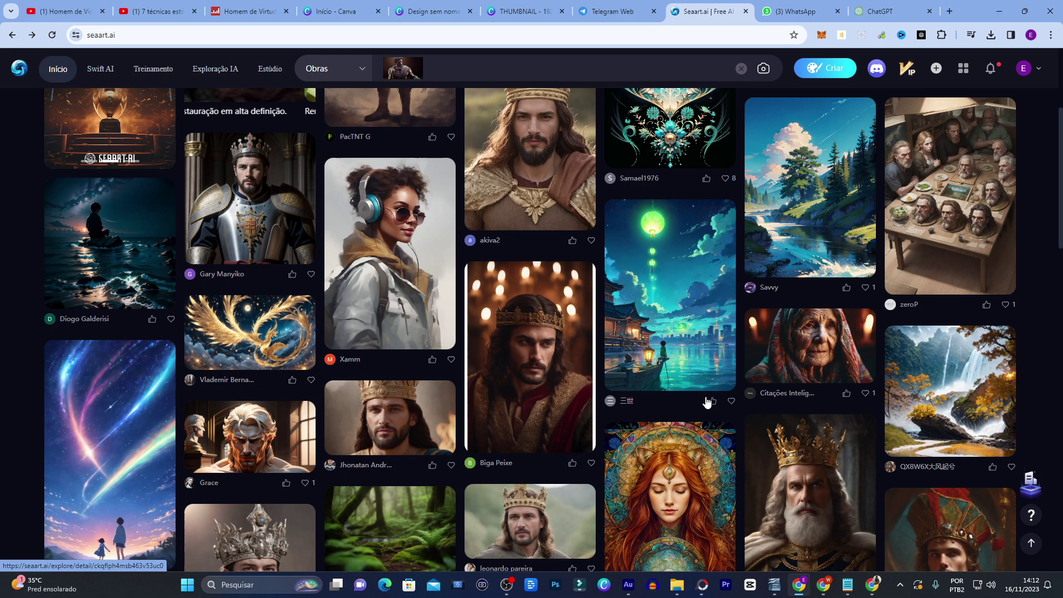
pyautogui.scroll(4, 775, 76)
pyautogui.click(764, 70)
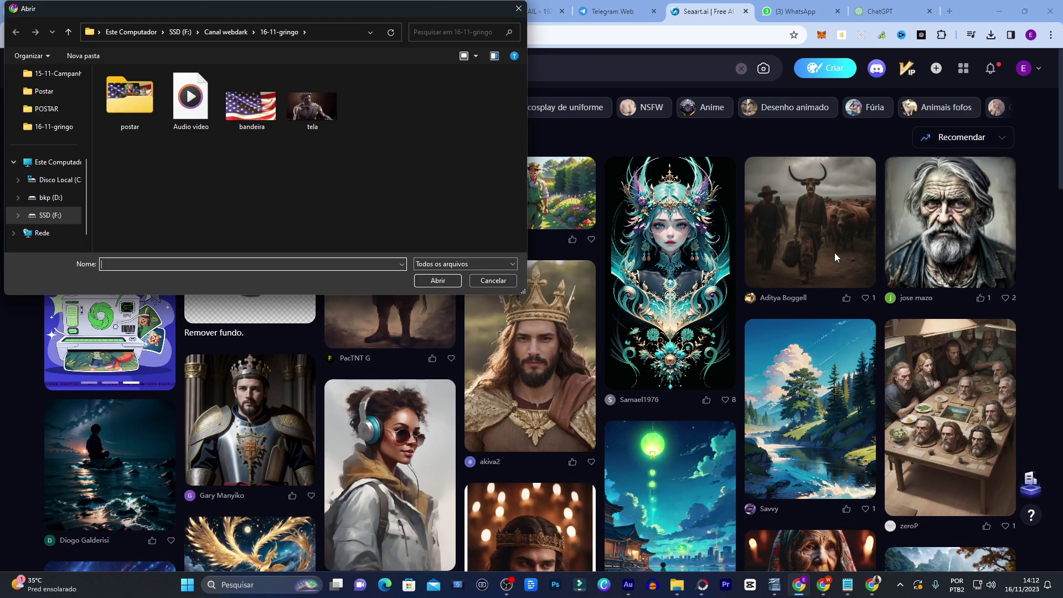
pyautogui.click(428, 281)
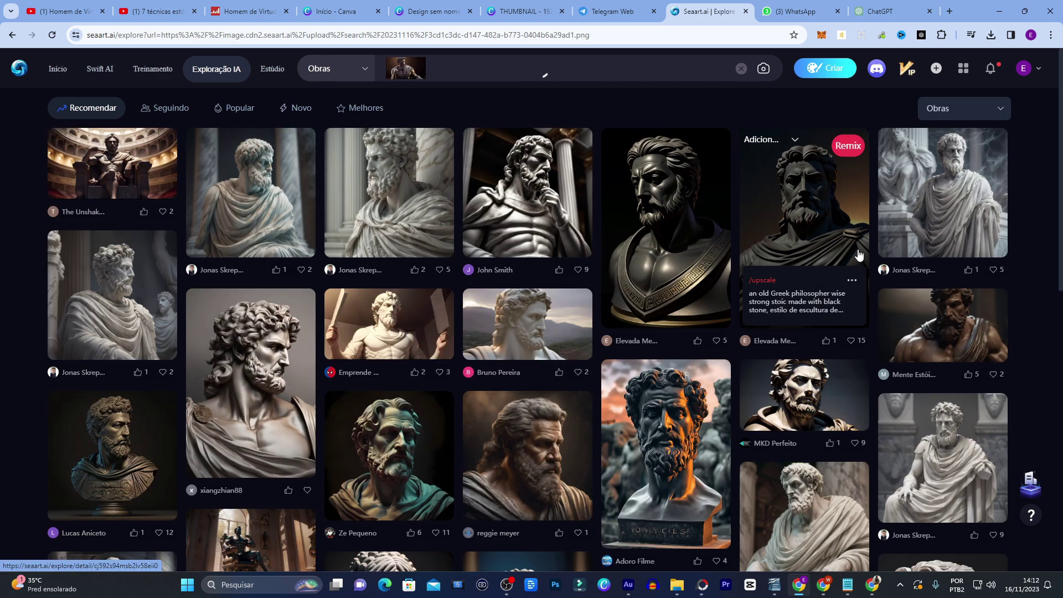
# - Find the 832X1216 bronze profile statue on a grey background among the search results, open it, and copy the image
pyautogui.scroll(-1, 407, 265)
pyautogui.scroll(-3, 721, 233)
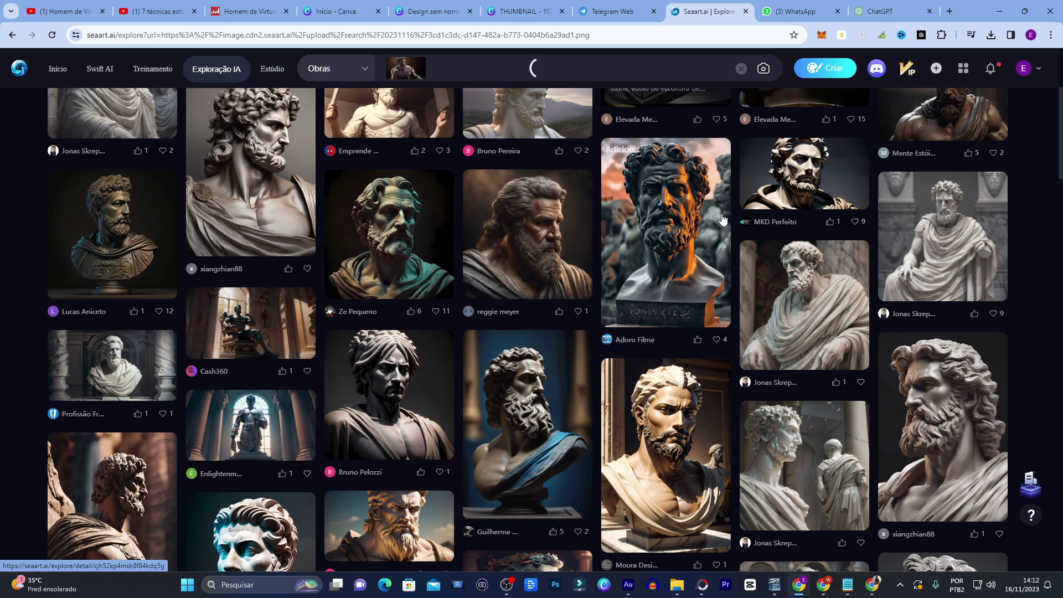
pyautogui.scroll(-2, 537, 271)
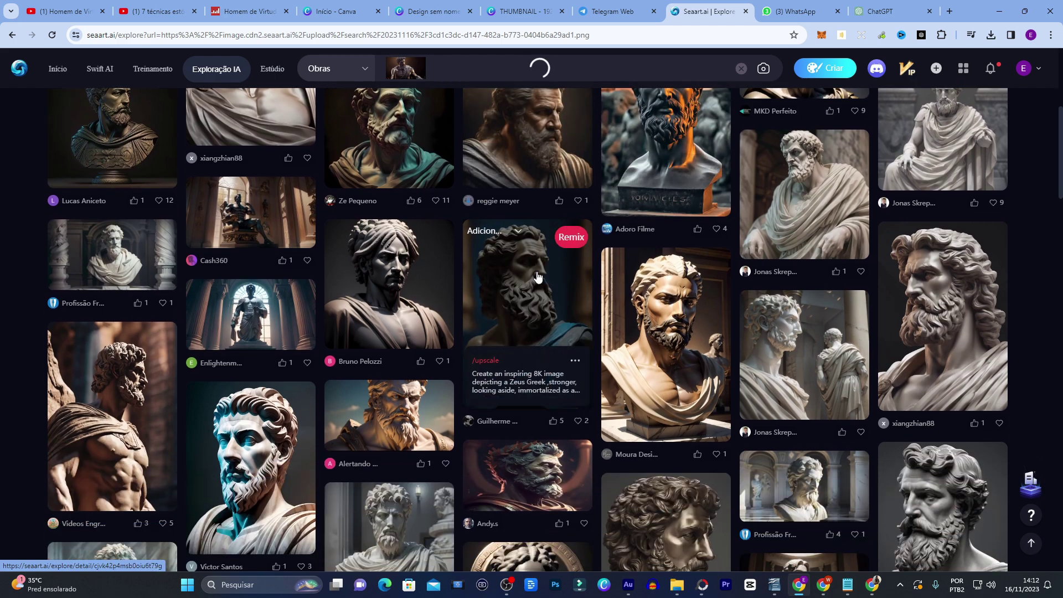
pyautogui.scroll(-10, 537, 277)
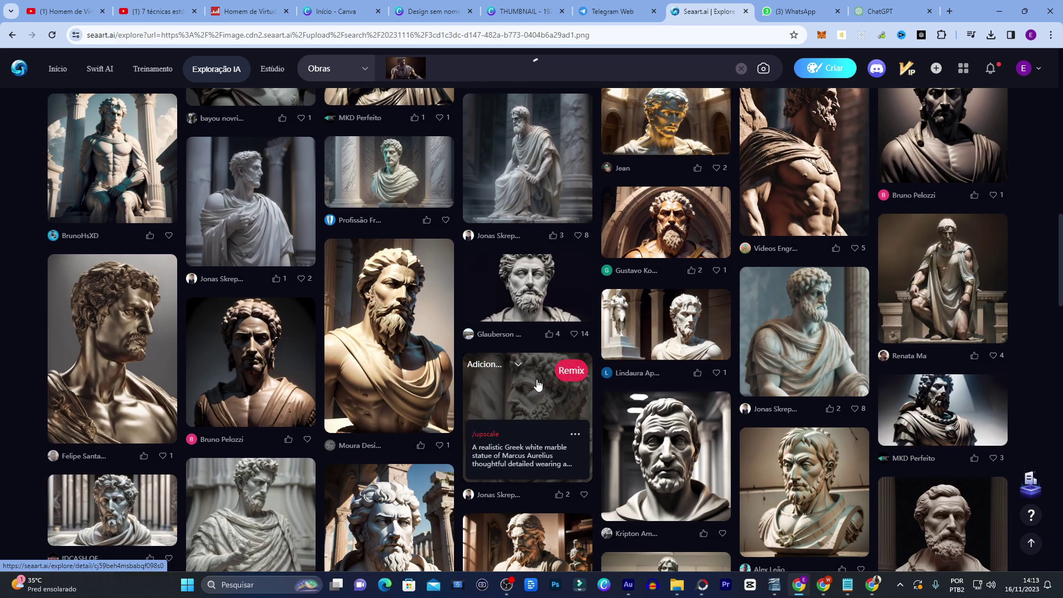
pyautogui.click(131, 367)
pyautogui.rightClick(375, 198)
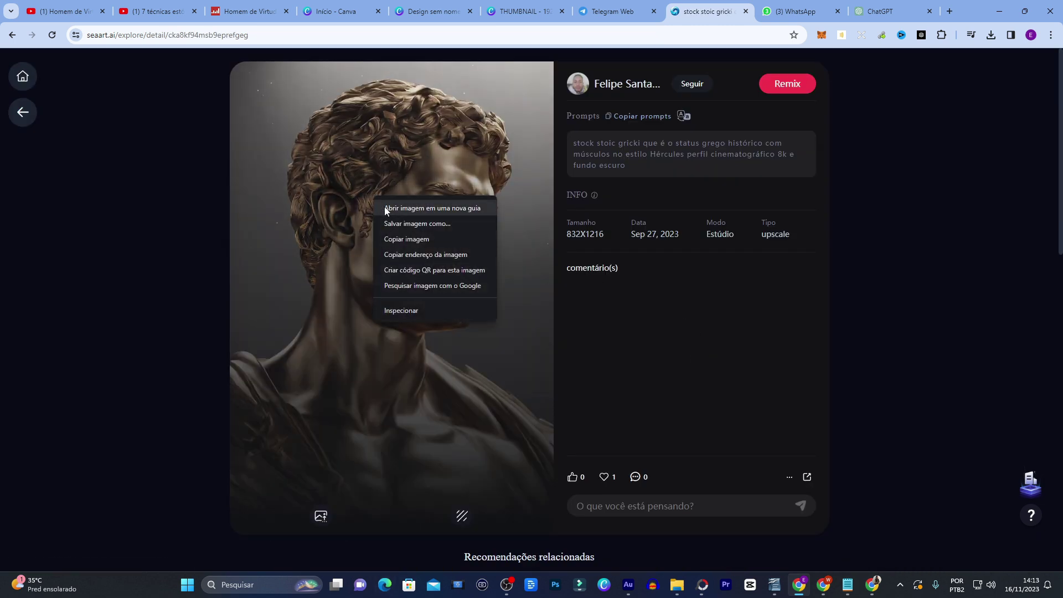
pyautogui.click(410, 239)
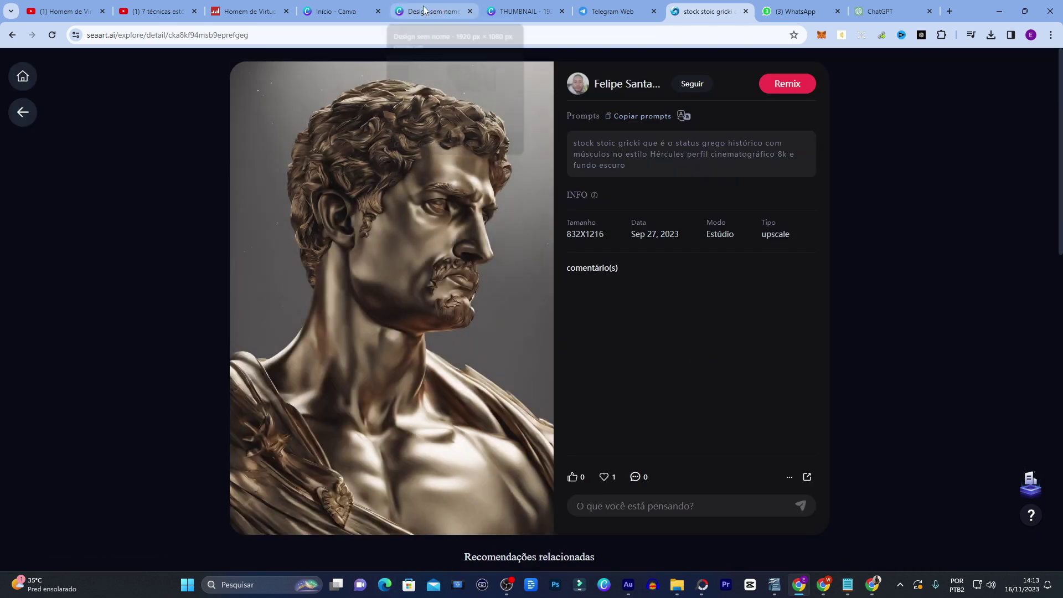
# - Switch to the Canva design, paste the copied bronze statue onto blank page 5, and flip it horizontally
pyautogui.click(424, 10)
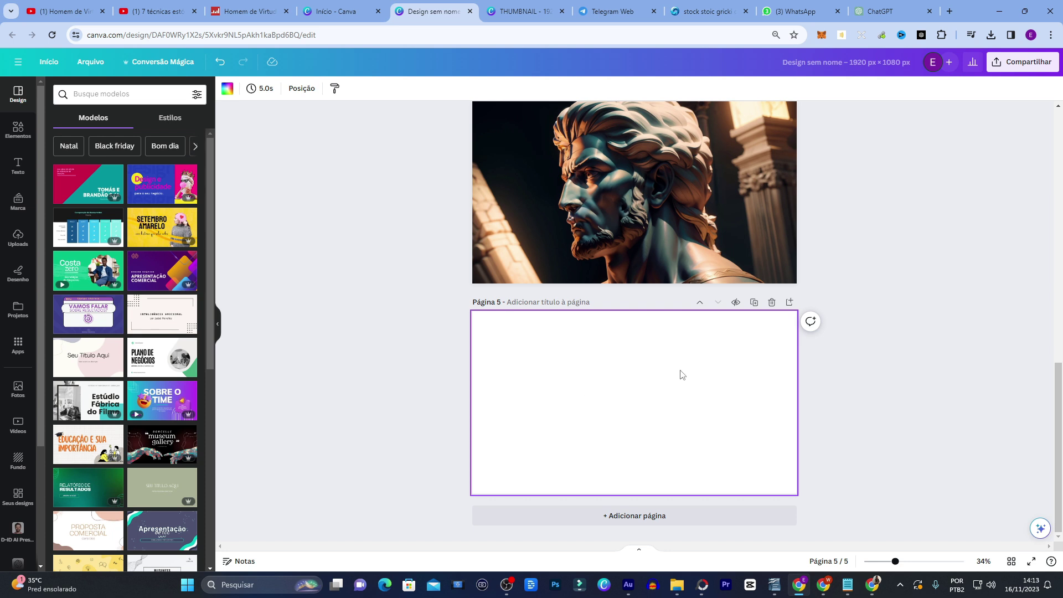
pyautogui.hotkey('ctrl', 'v')
pyautogui.click(270, 89)
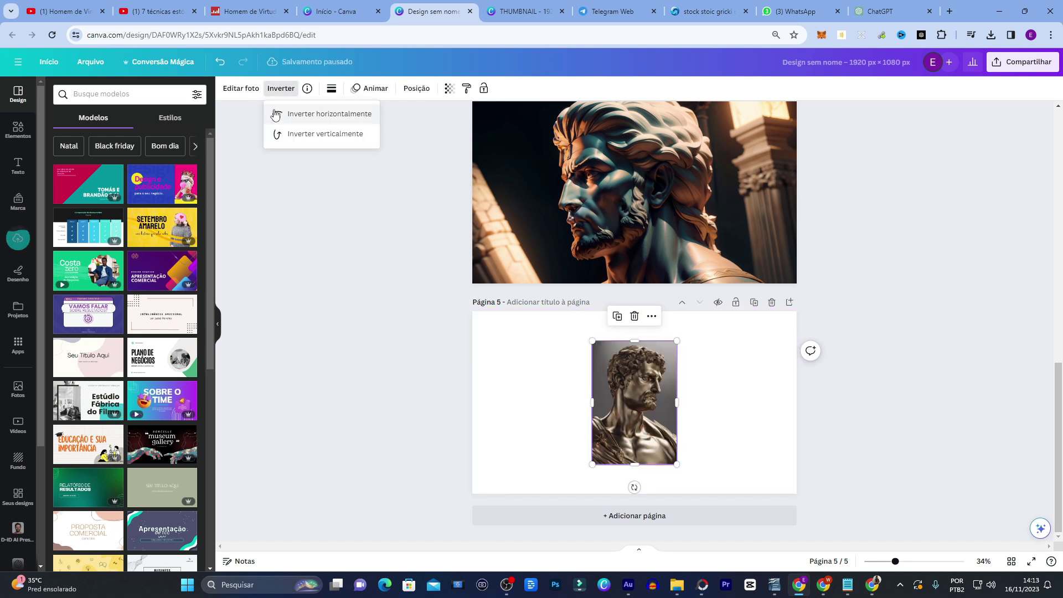
pyautogui.click(276, 113)
# - Move the bronze statue to the right edge of page 5 and enlarge it beyond the page's full height
pyautogui.moveTo(651, 385); pyautogui.dragTo(771, 354)
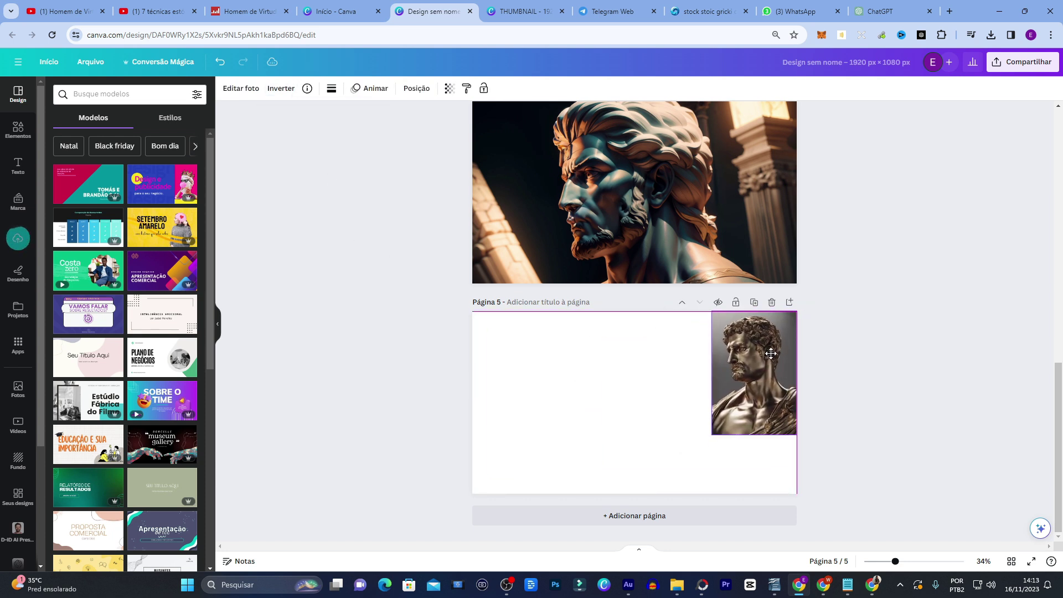
pyautogui.moveTo(712, 435); pyautogui.dragTo(634, 475)
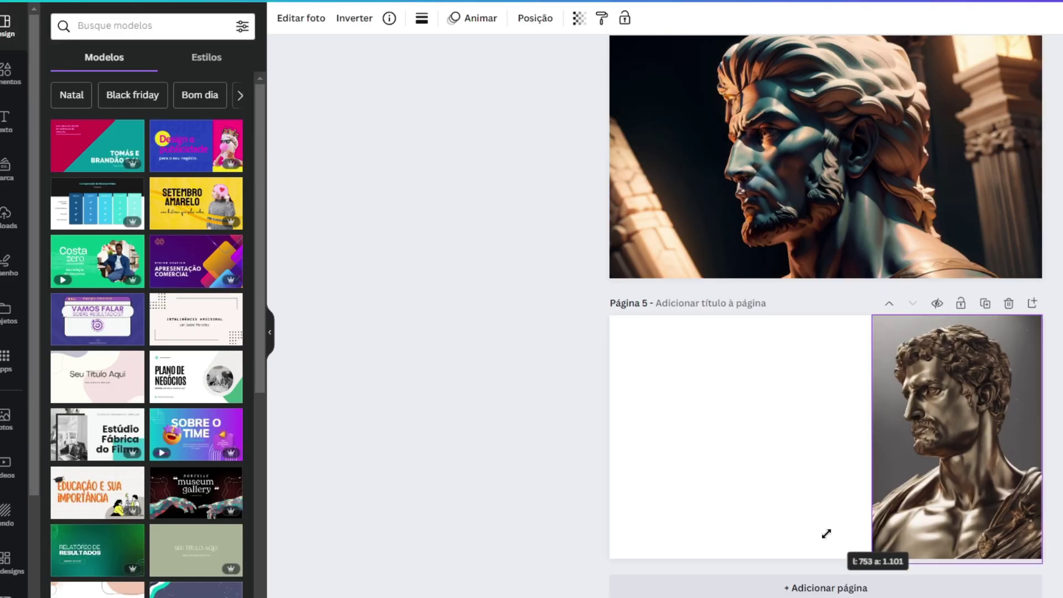
pyautogui.moveTo(819, 537); pyautogui.dragTo(747, 586)
pyautogui.click(954, 443)
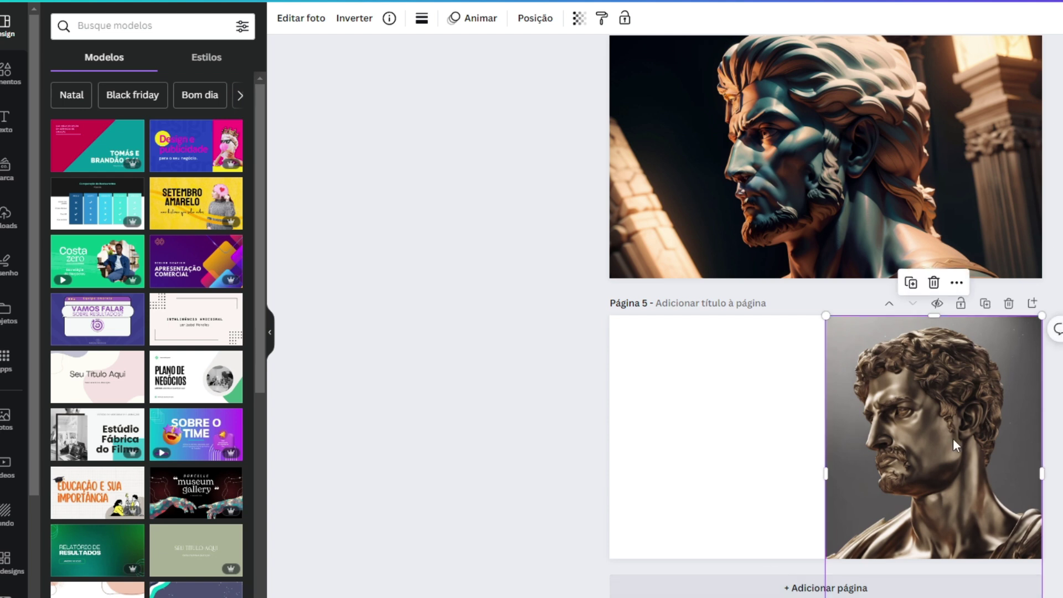
pyautogui.moveTo(1043, 316); pyautogui.dragTo(1054, 299)
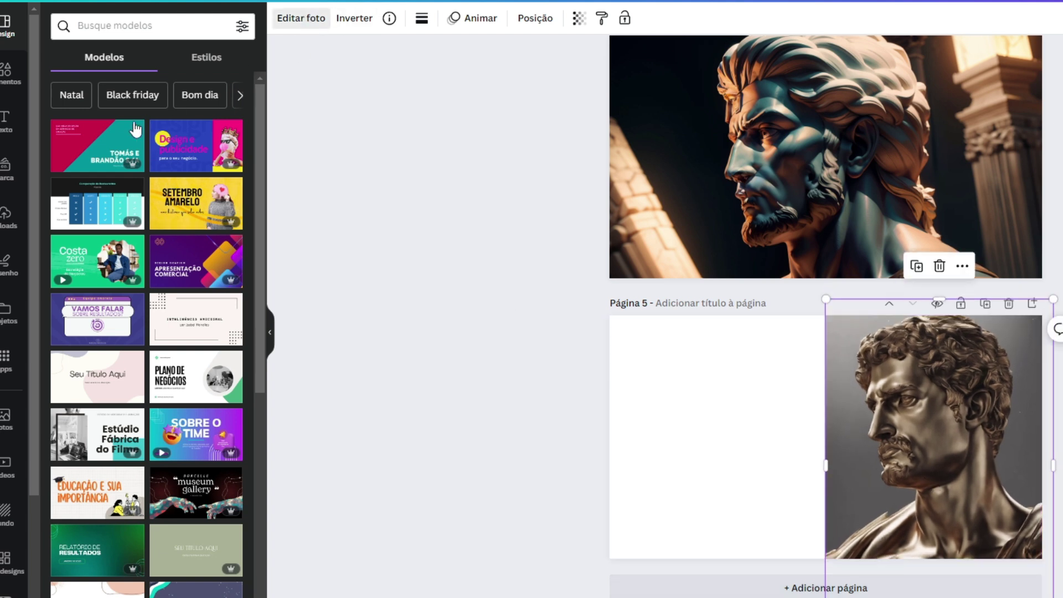
# - Remove the grey background from the bronze statue photo on page 5
pyautogui.click(81, 138)
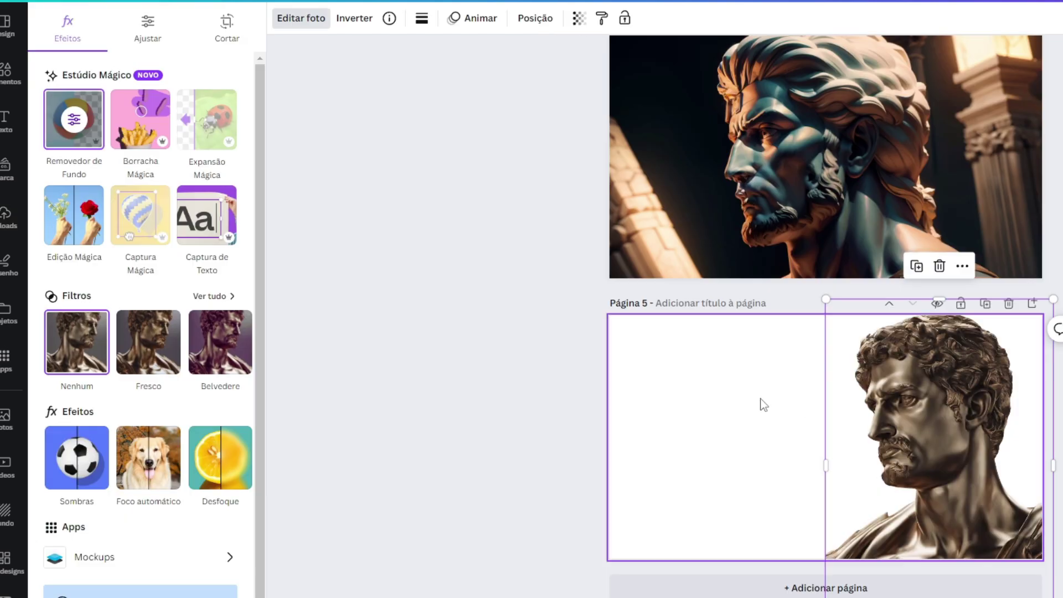
pyautogui.click(734, 411)
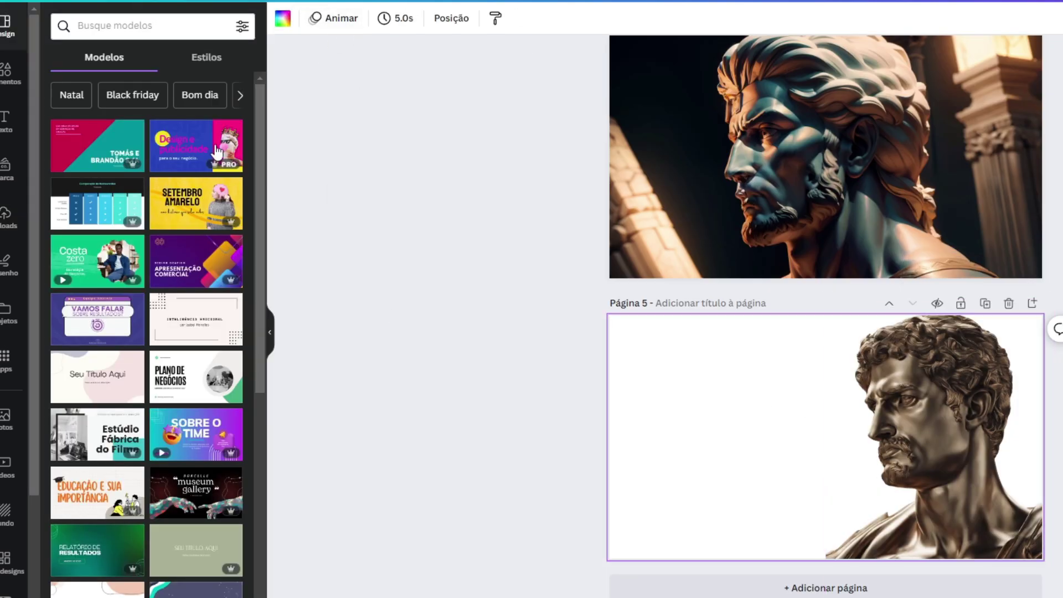
# - Search the Canva elements for "fundo preto"
pyautogui.click(6, 72)
pyautogui.click(110, 27)
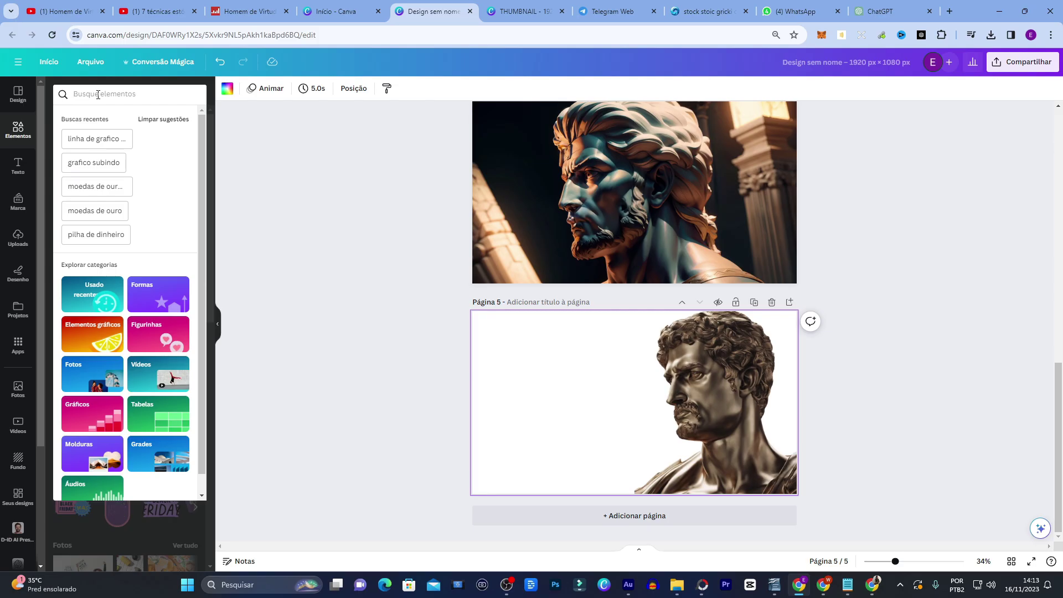
pyautogui.write('fundo preto')
pyautogui.press('Return')
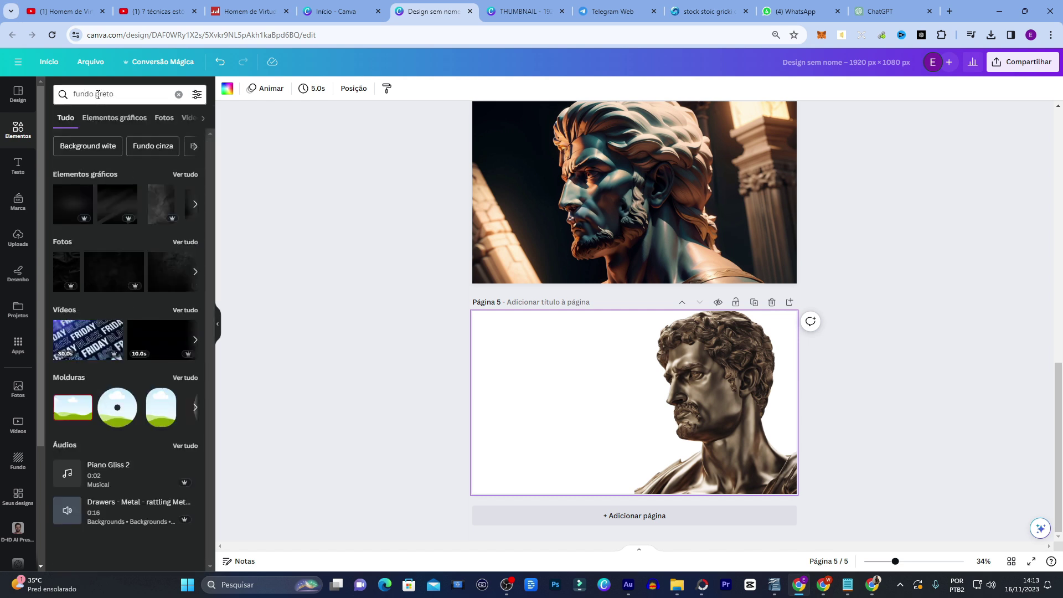
# - Place the first black background graphic on page 5 and stretch it to about 1944 x 1141 px so it covers the page
pyautogui.moveTo(71, 217); pyautogui.dragTo(545, 364)
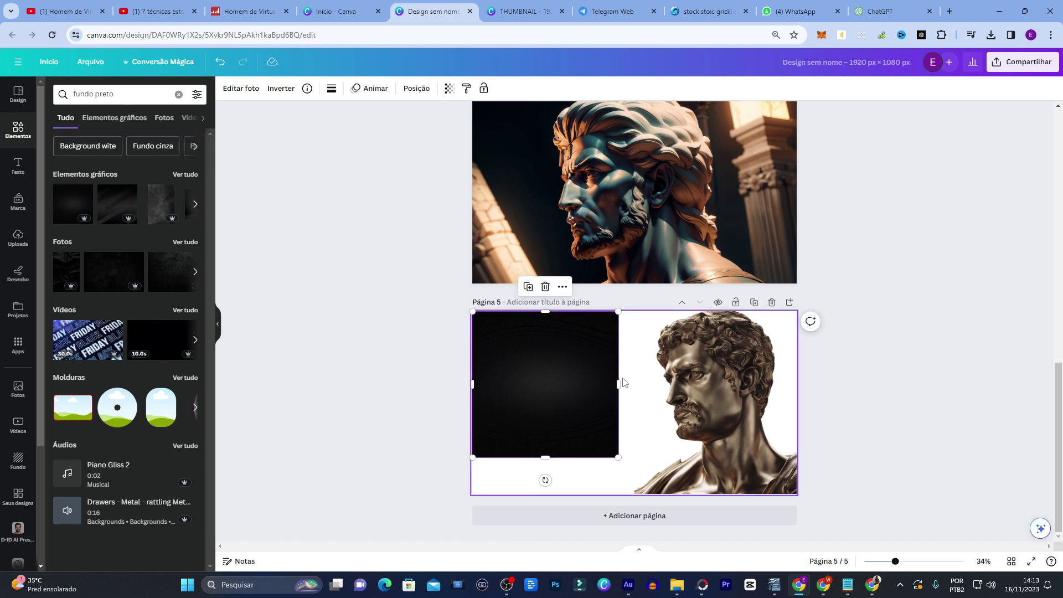
pyautogui.moveTo(621, 384); pyautogui.dragTo(801, 388)
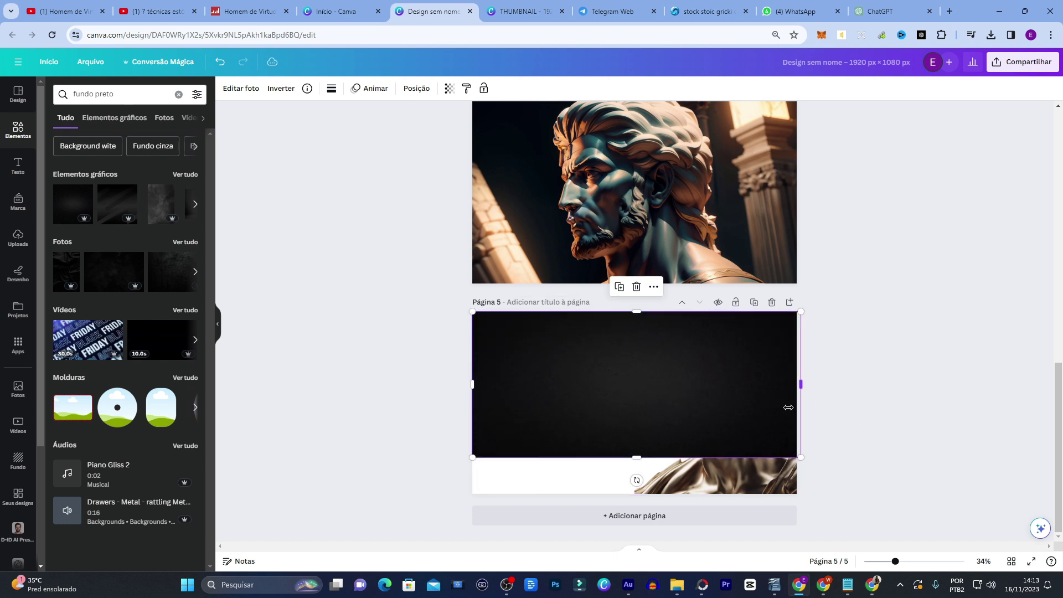
pyautogui.moveTo(635, 457); pyautogui.dragTo(634, 504)
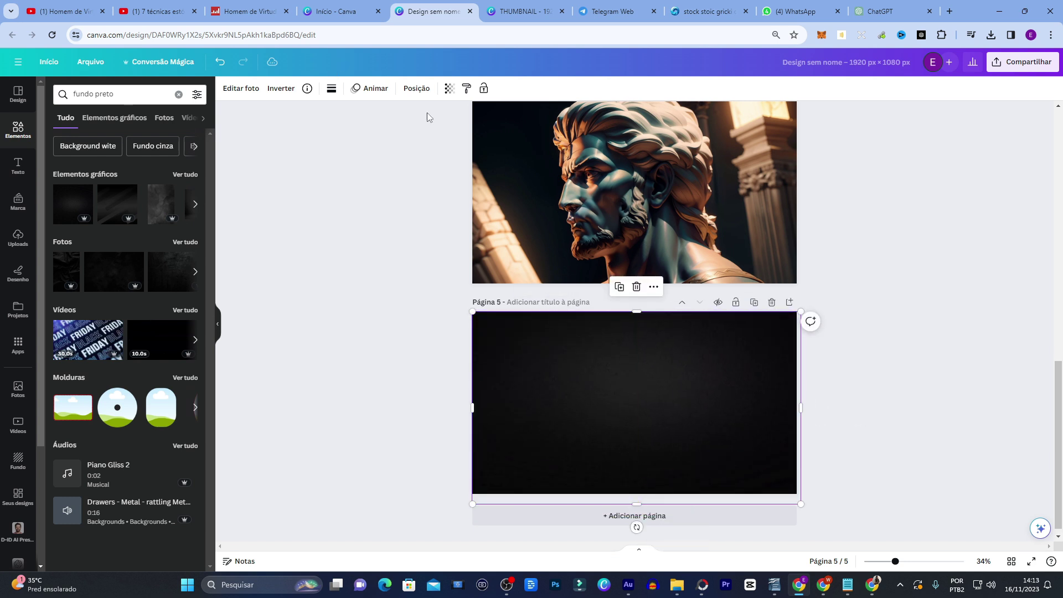
# - Send the black background on page 5 to the back, behind the bronze statue
pyautogui.click(422, 92)
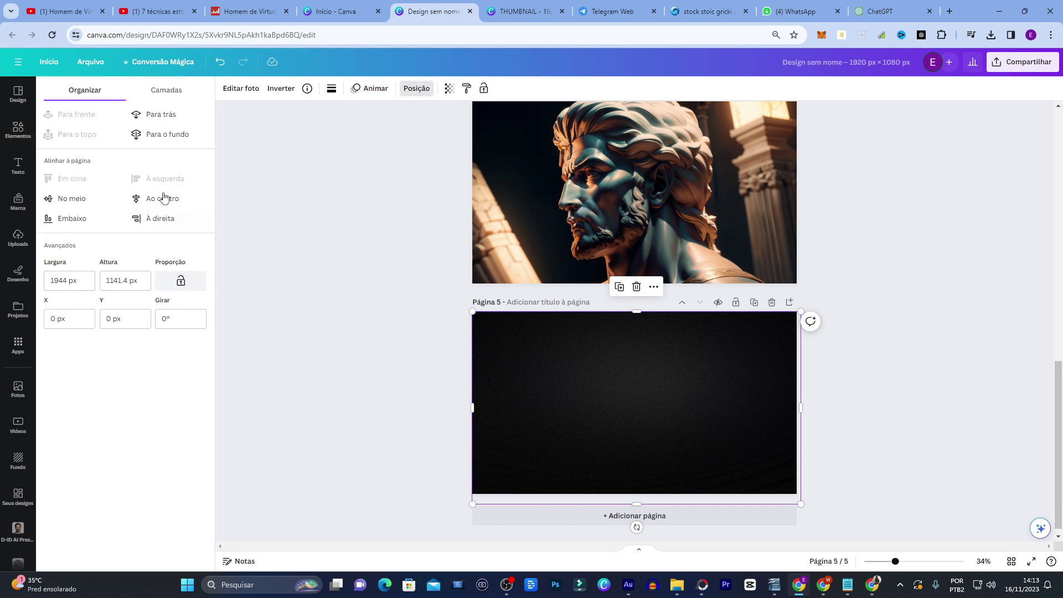
pyautogui.click(177, 136)
pyautogui.click(377, 459)
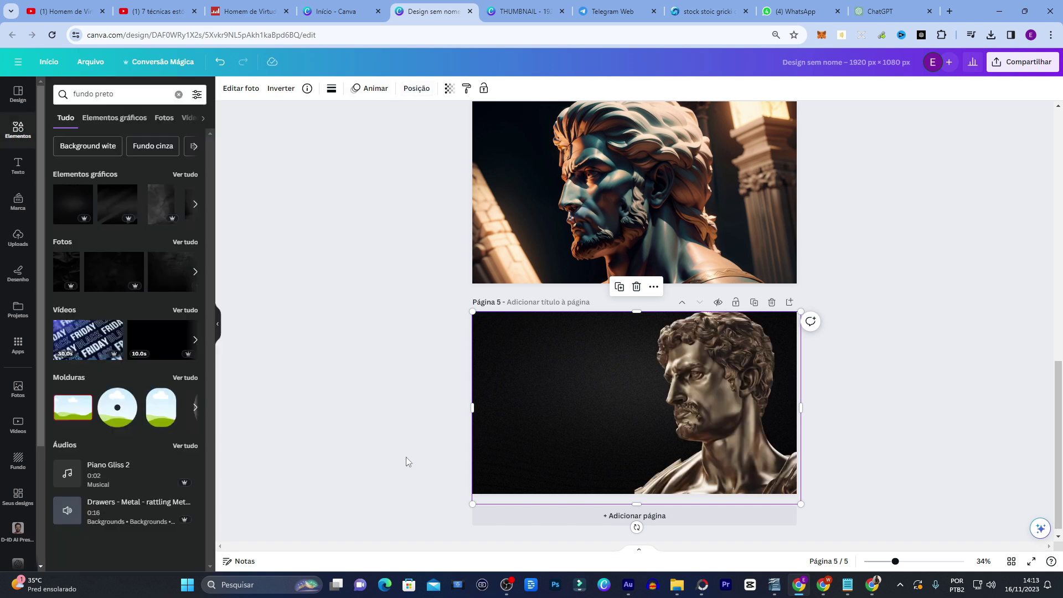
# - Search the Canva elements for "fumaça"
pyautogui.click(82, 88)
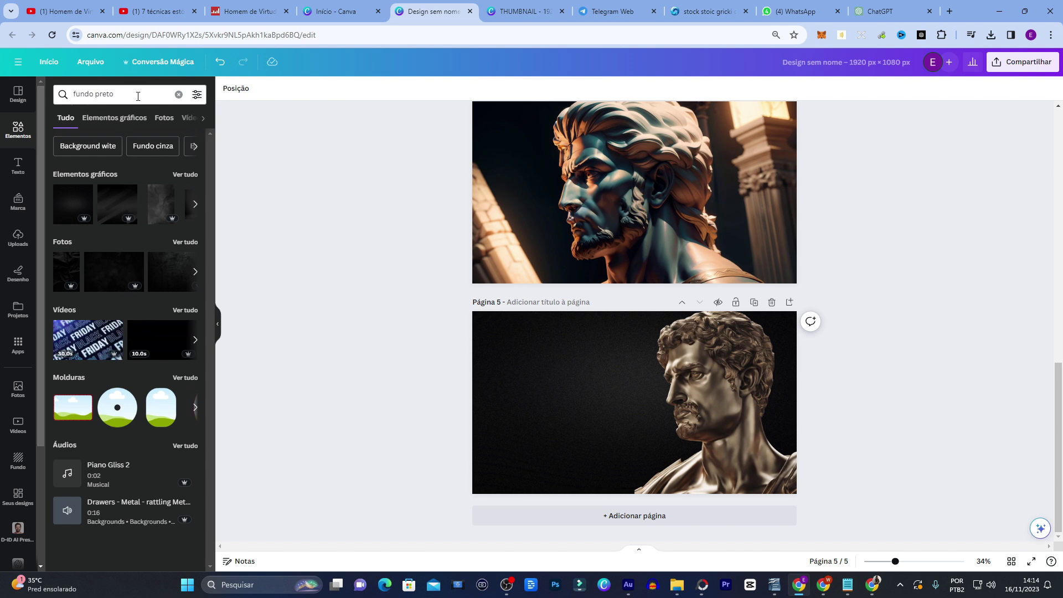
pyautogui.write('fuma')
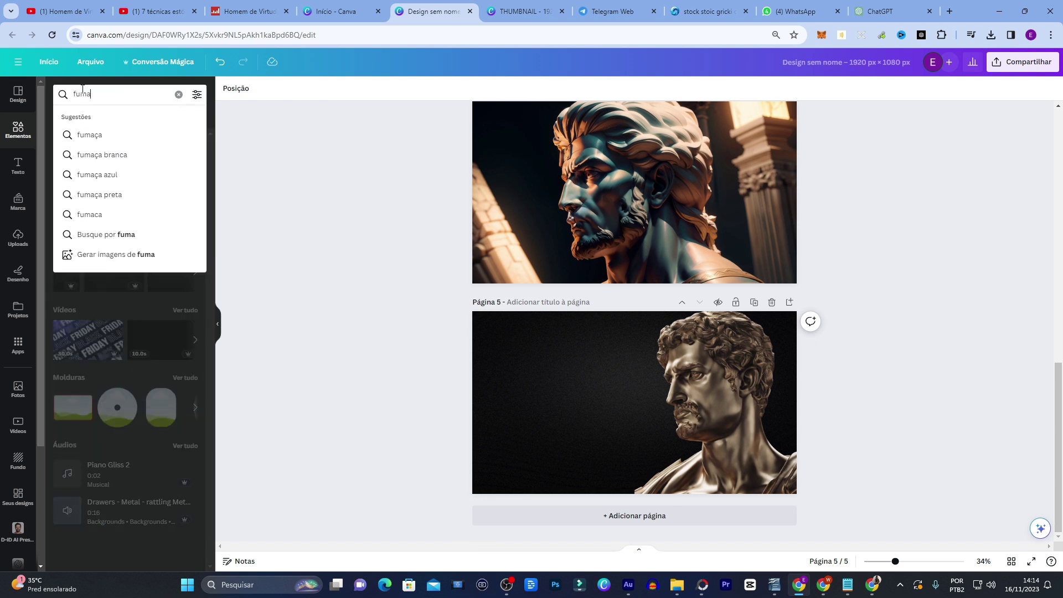
pyautogui.write('ça')
pyautogui.press('Return')
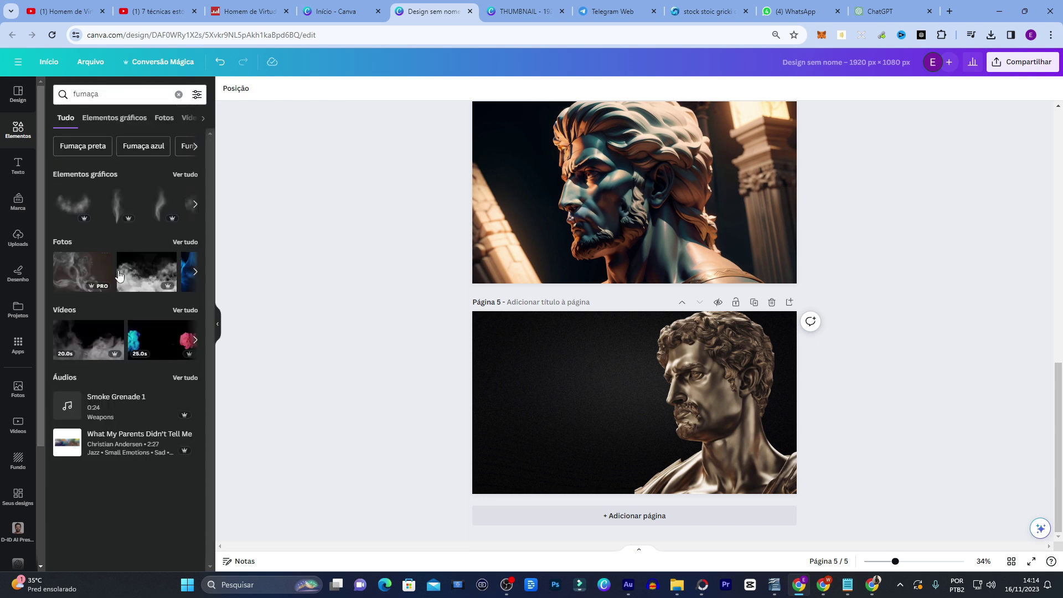
# - Try the white smoke photo on black along page 5's lower edge, beside the statue, and delete it
pyautogui.click(133, 285)
pyautogui.moveTo(726, 364); pyautogui.dragTo(652, 469)
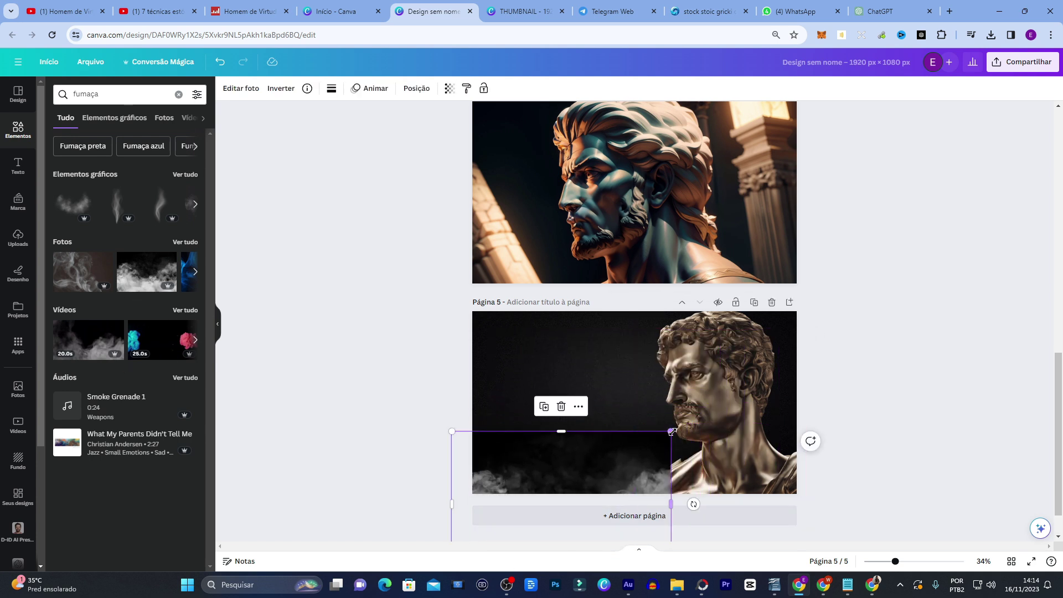
pyautogui.moveTo(676, 430); pyautogui.dragTo(687, 421)
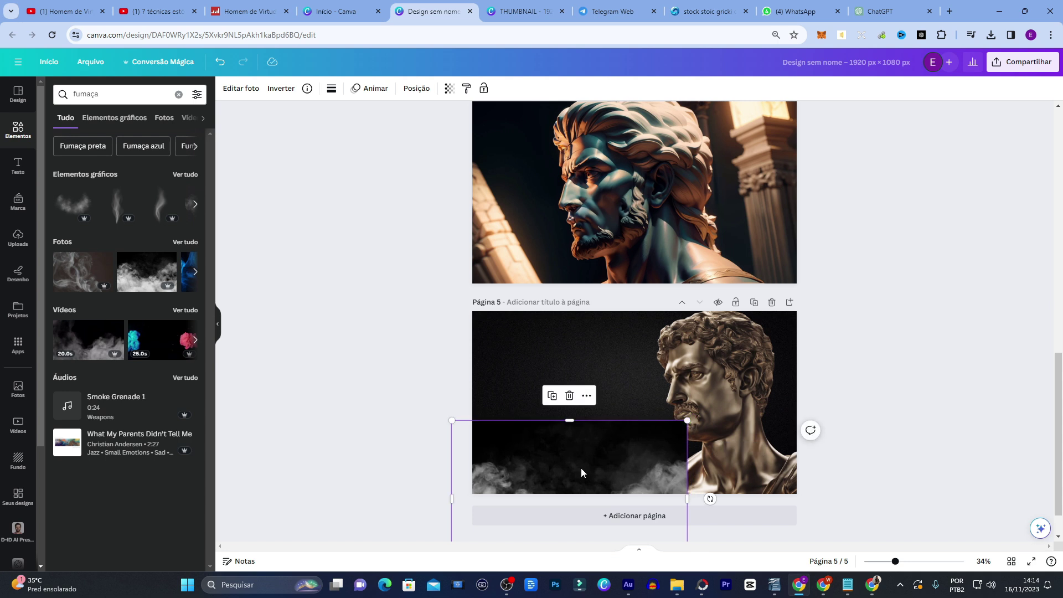
pyautogui.press('Delete')
# - Place the wide grey smoke graphic along page 5's lower edge, send it behind the statue and widen it across the statue's shoulder
pyautogui.click(114, 117)
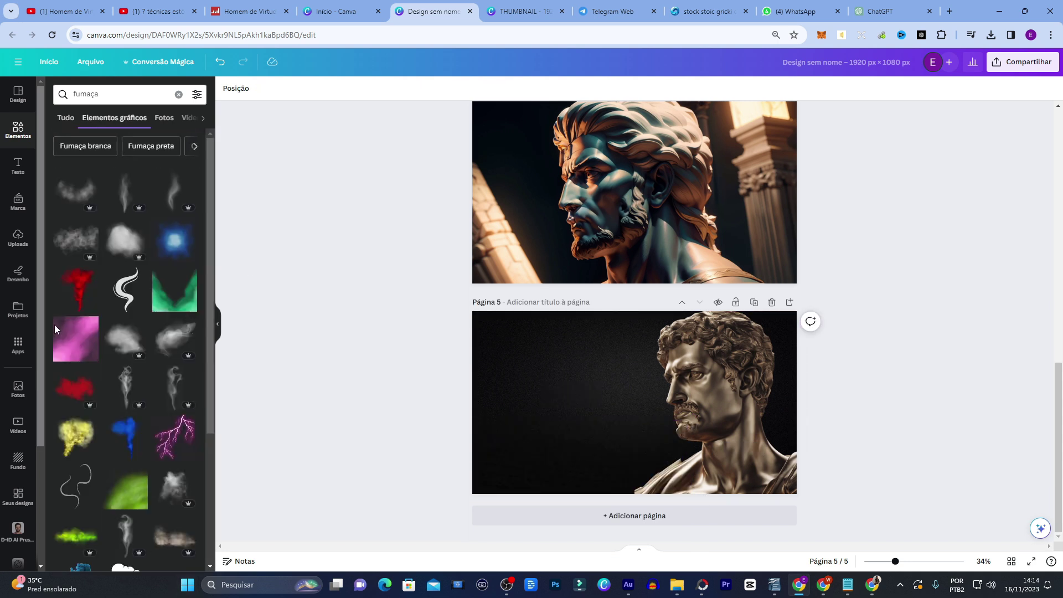
pyautogui.click(66, 244)
pyautogui.moveTo(591, 410); pyautogui.dragTo(530, 497)
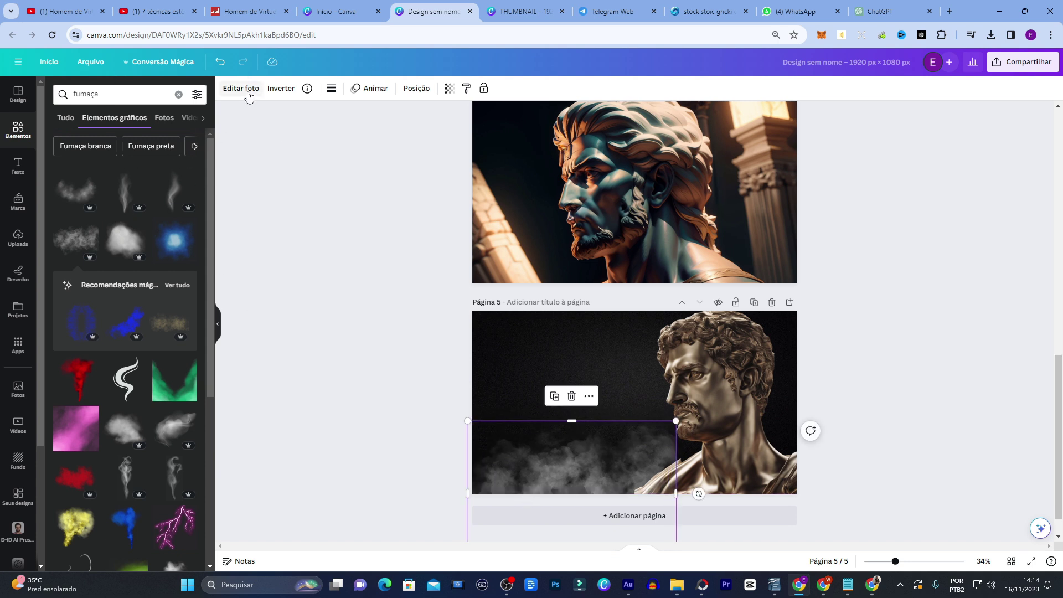
pyautogui.click(419, 87)
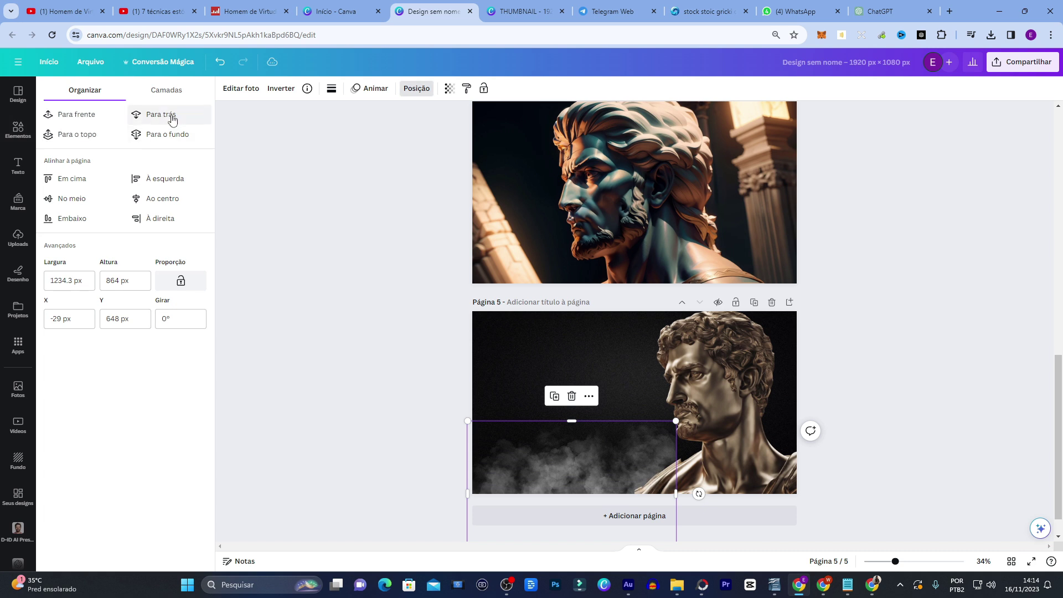
pyautogui.moveTo(676, 494); pyautogui.dragTo(734, 477)
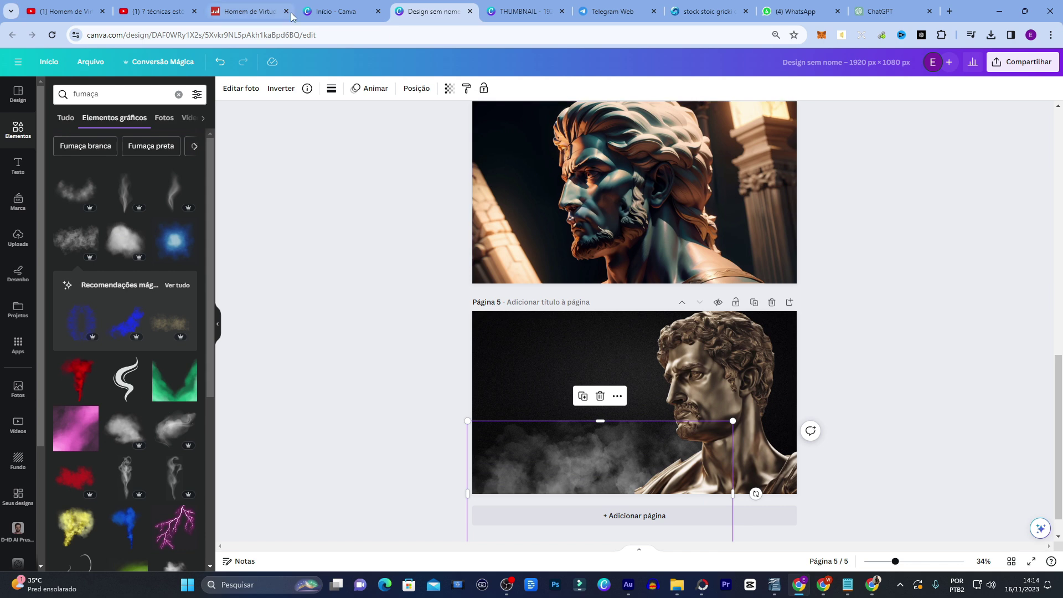
# - Examine the reference video's thumbnail on YouTube and the THUMBNAIL design, and return to the 1920 x 1080 Canva design
pyautogui.click(145, 12)
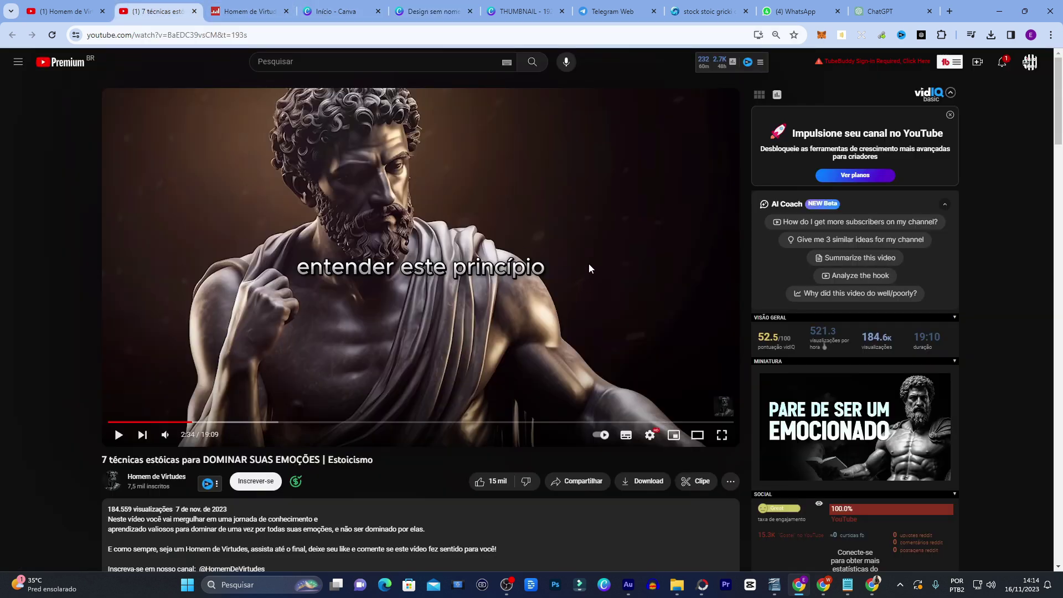
pyautogui.click(518, 12)
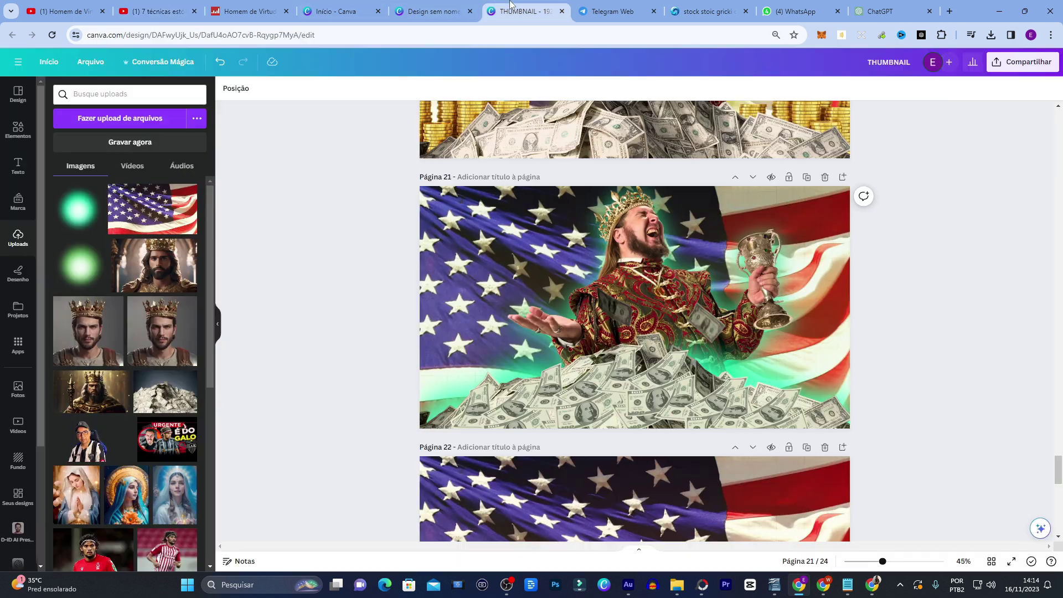
pyautogui.click(449, 8)
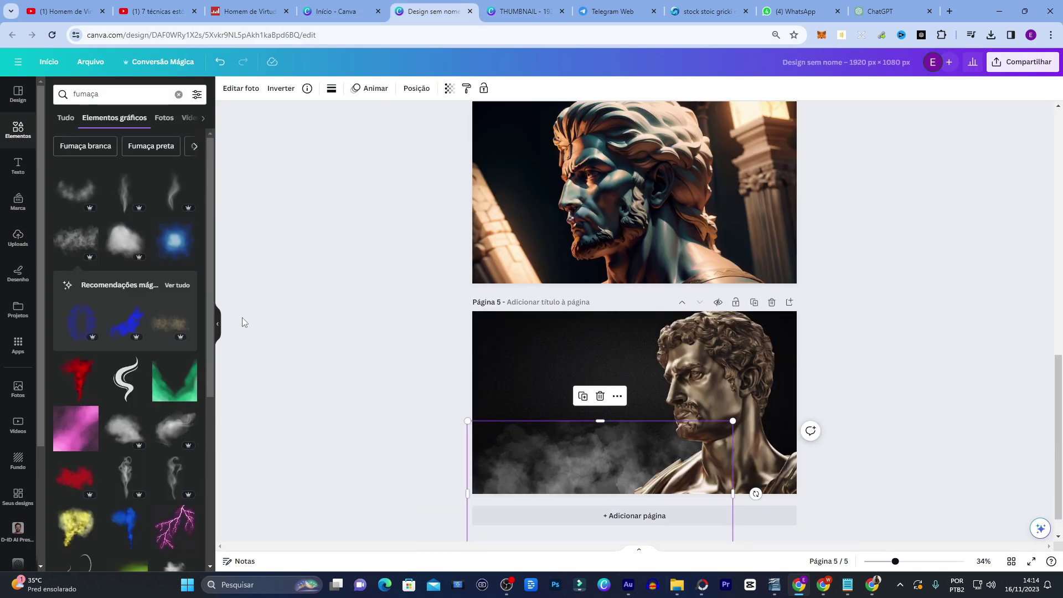
pyautogui.click(307, 279)
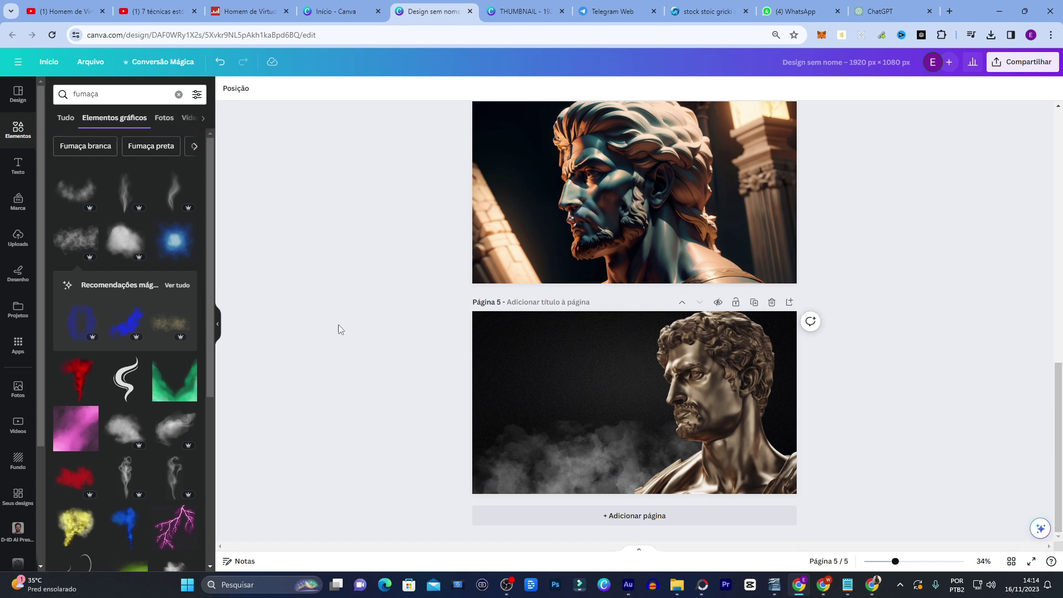
# - Add a title beside the statue on page 5 reading "PARE DE SE EMOCIONAR"
pyautogui.click(17, 176)
pyautogui.click(95, 221)
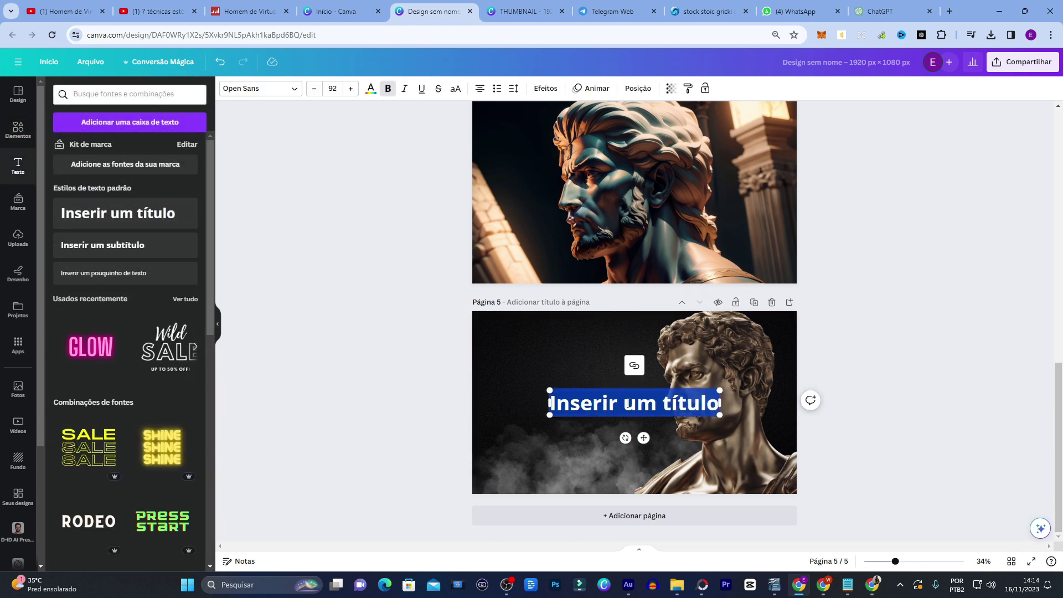
pyautogui.click(663, 418)
pyautogui.moveTo(653, 411); pyautogui.dragTo(583, 401)
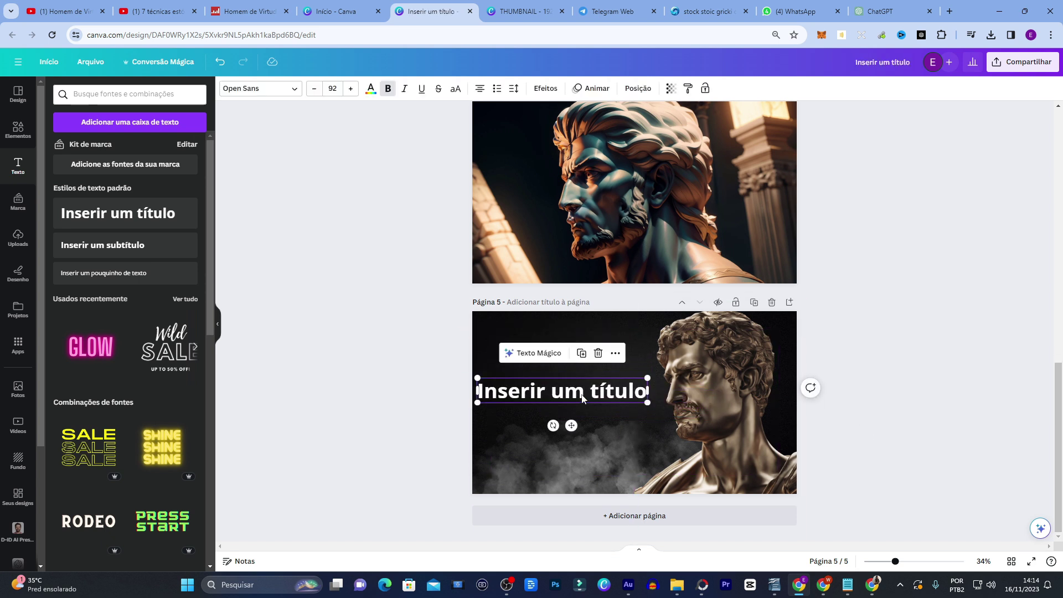
pyautogui.doubleClick(583, 399)
pyautogui.write('PA')
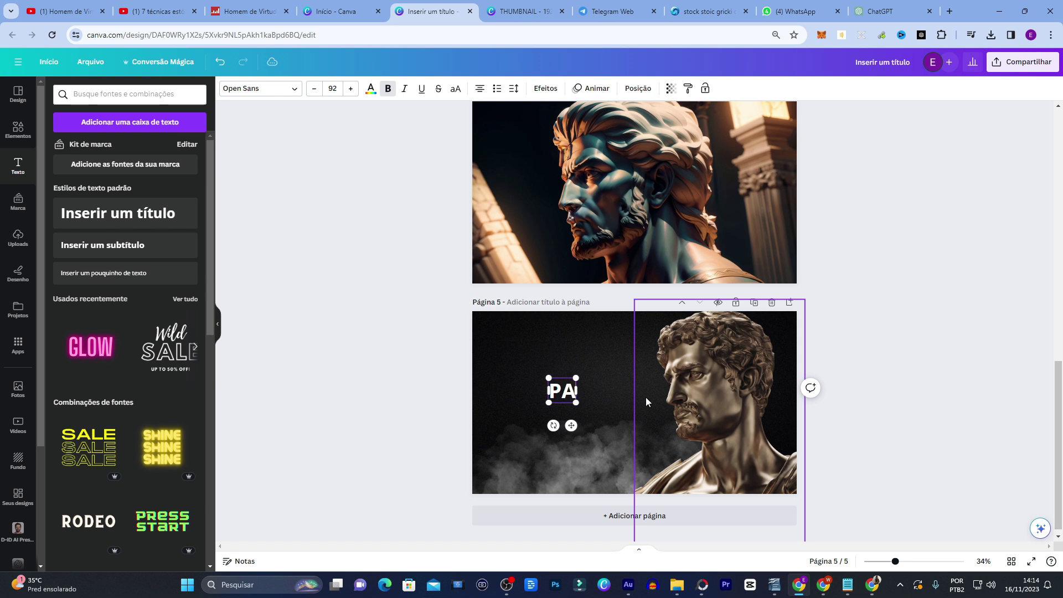
pyautogui.write('RE DE SE')
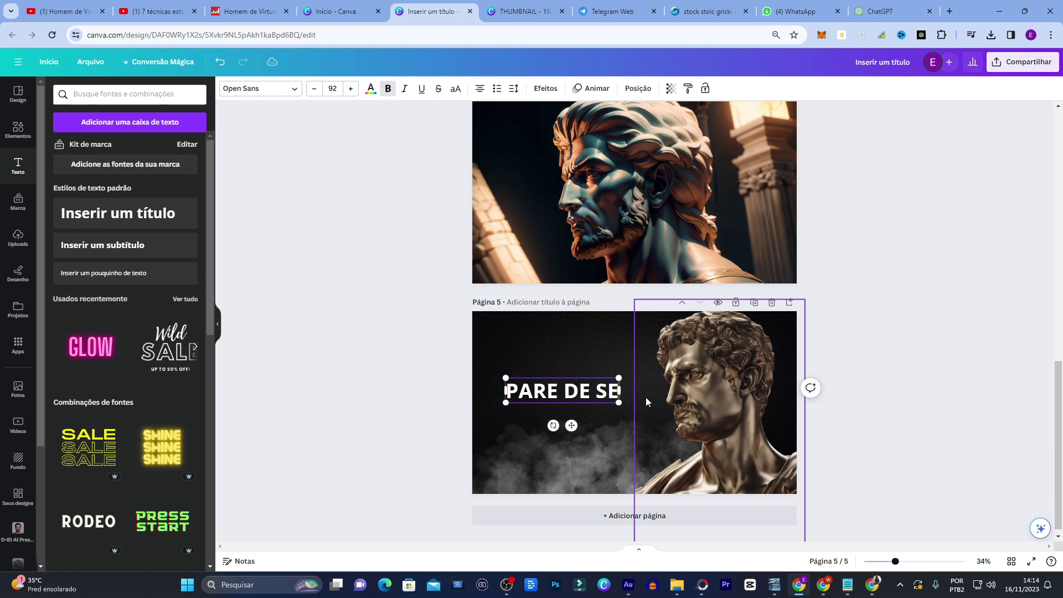
pyautogui.write(' EM')
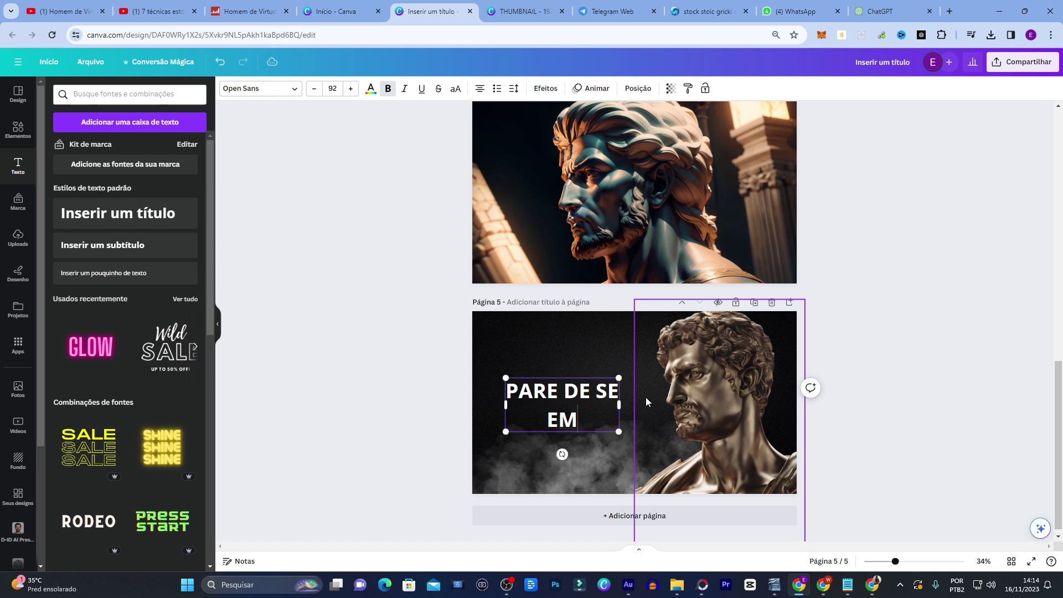
pyautogui.write('OCIONAR')
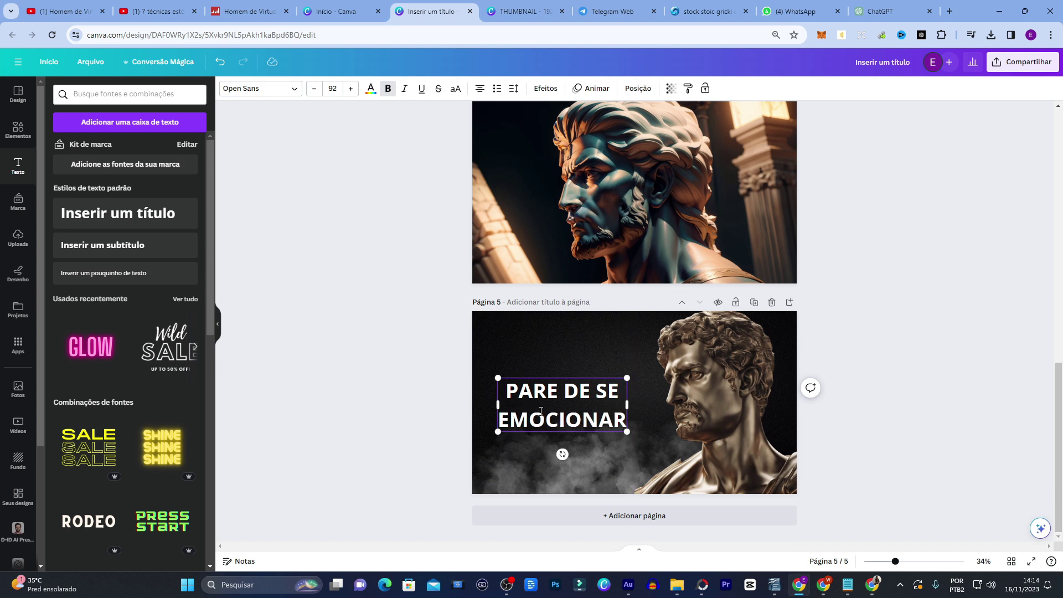
# - Set the title's line spacing to 0.5 and enlarge the text to about size 132
pyautogui.click(514, 88)
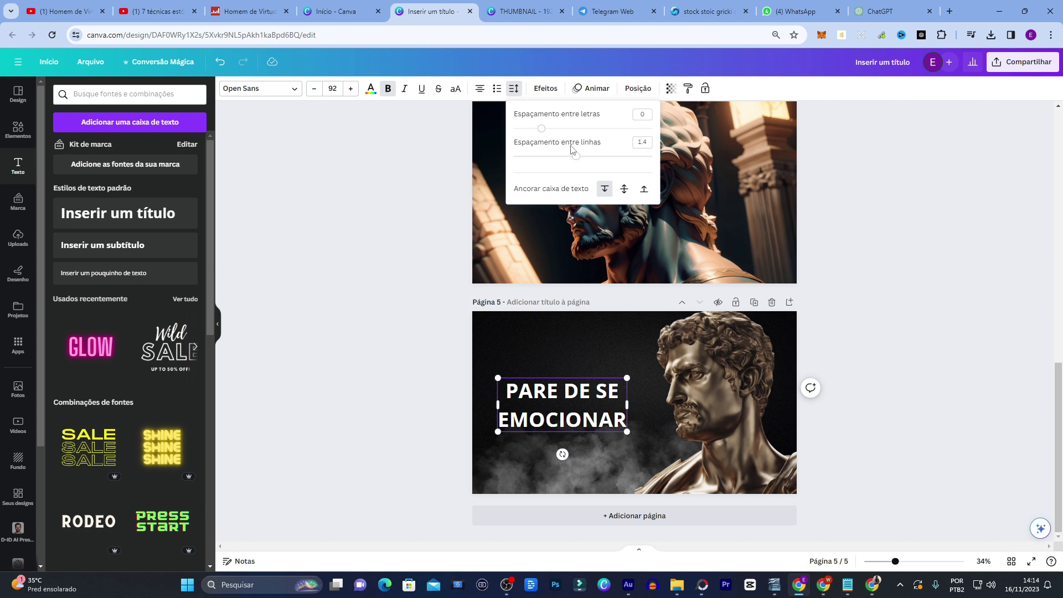
pyautogui.moveTo(577, 158); pyautogui.dragTo(500, 162)
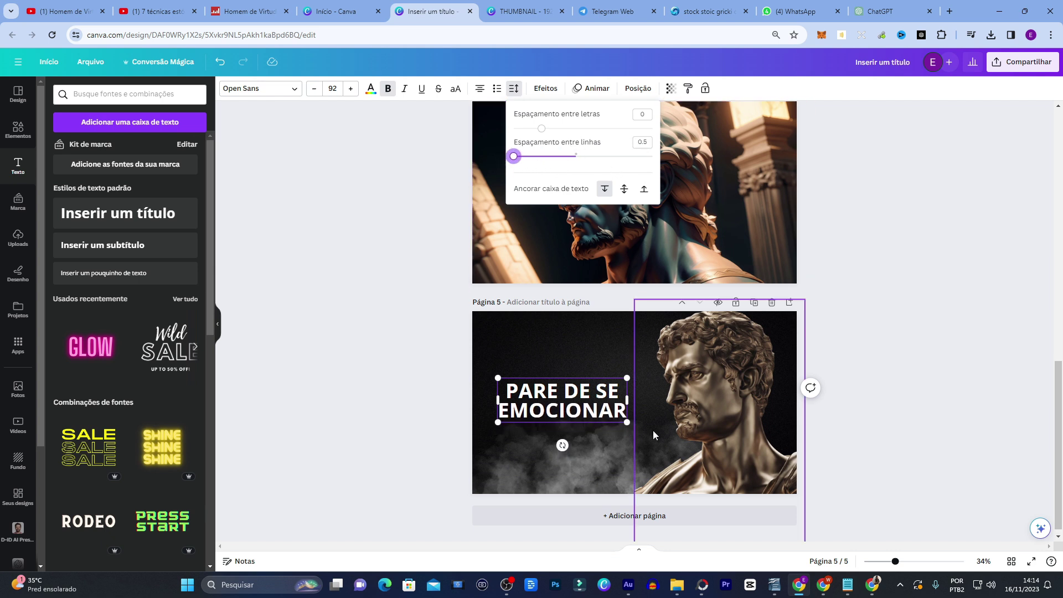
pyautogui.moveTo(626, 378); pyautogui.dragTo(655, 361)
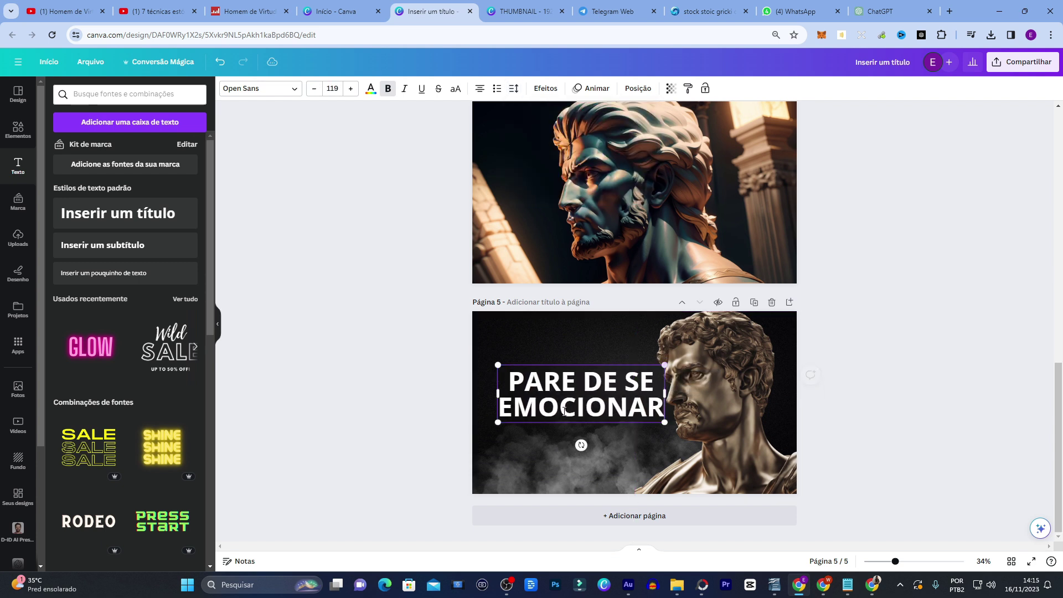
pyautogui.moveTo(498, 422); pyautogui.dragTo(494, 427)
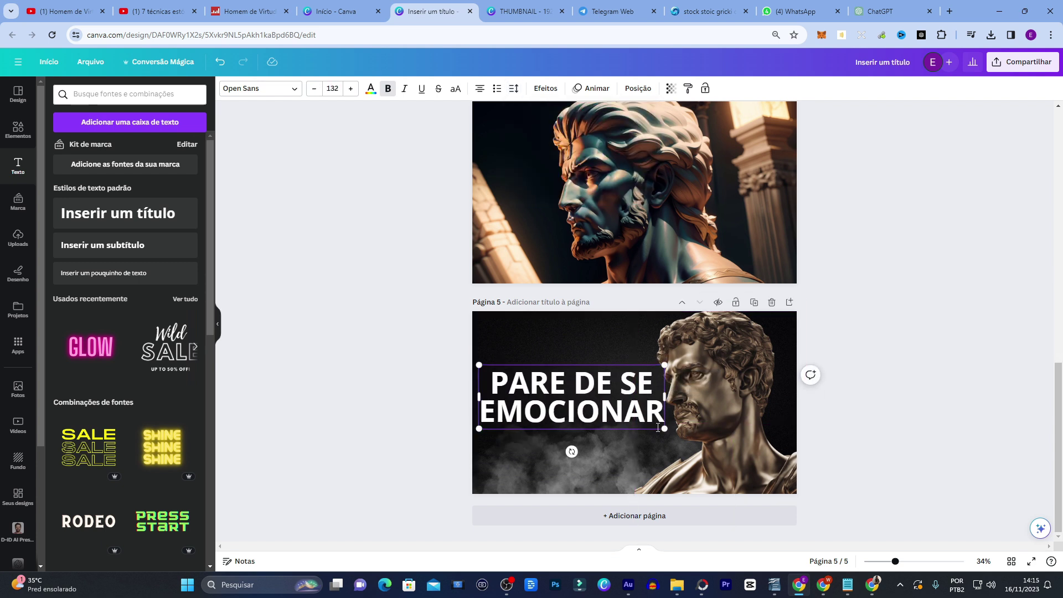
# - Change the font of both title lines to Anton
pyautogui.click(258, 90)
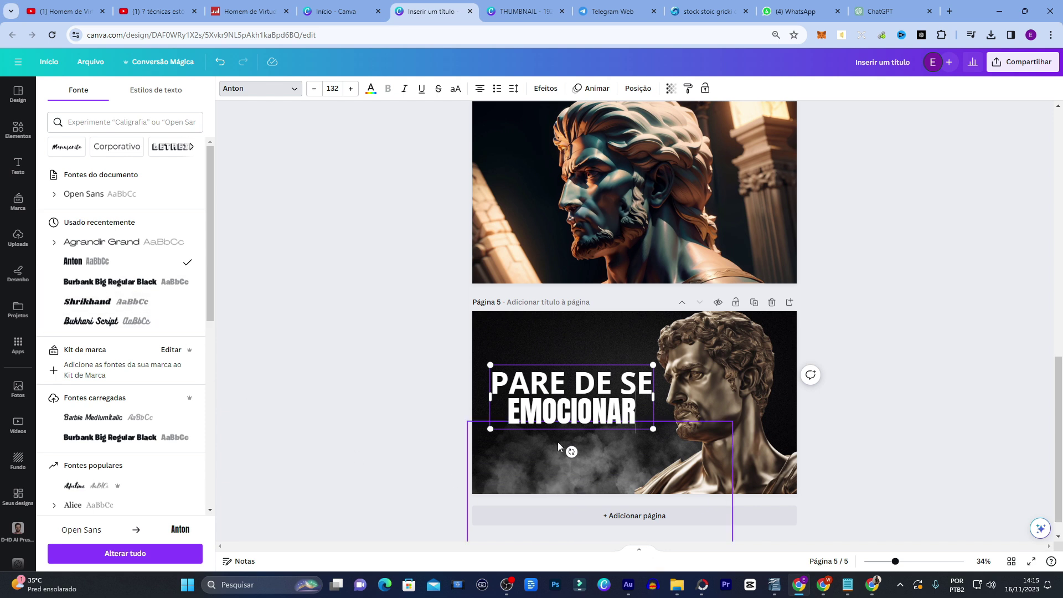
pyautogui.moveTo(636, 412); pyautogui.dragTo(462, 363)
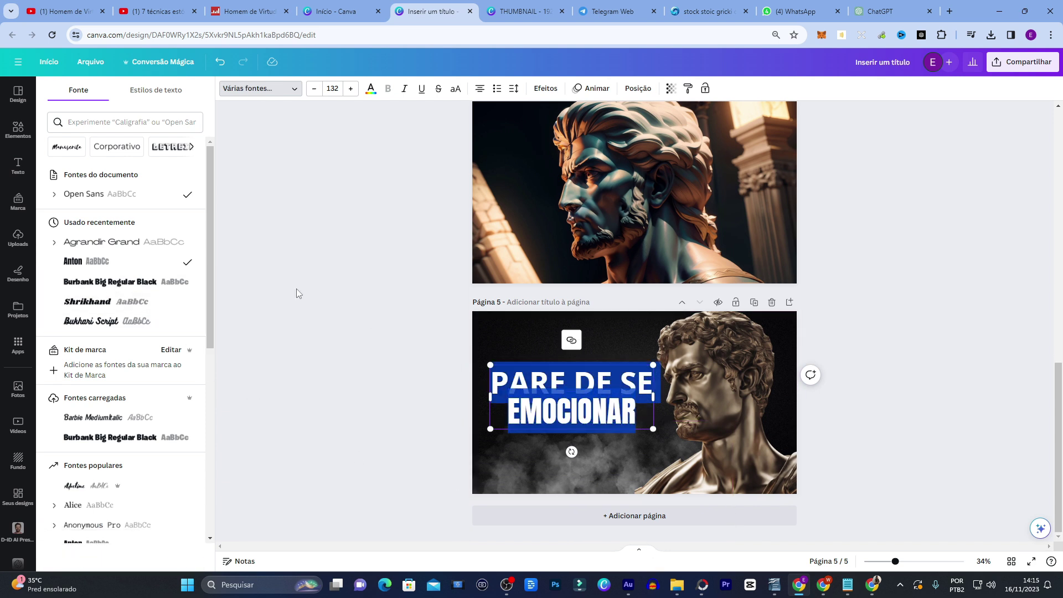
pyautogui.click(101, 265)
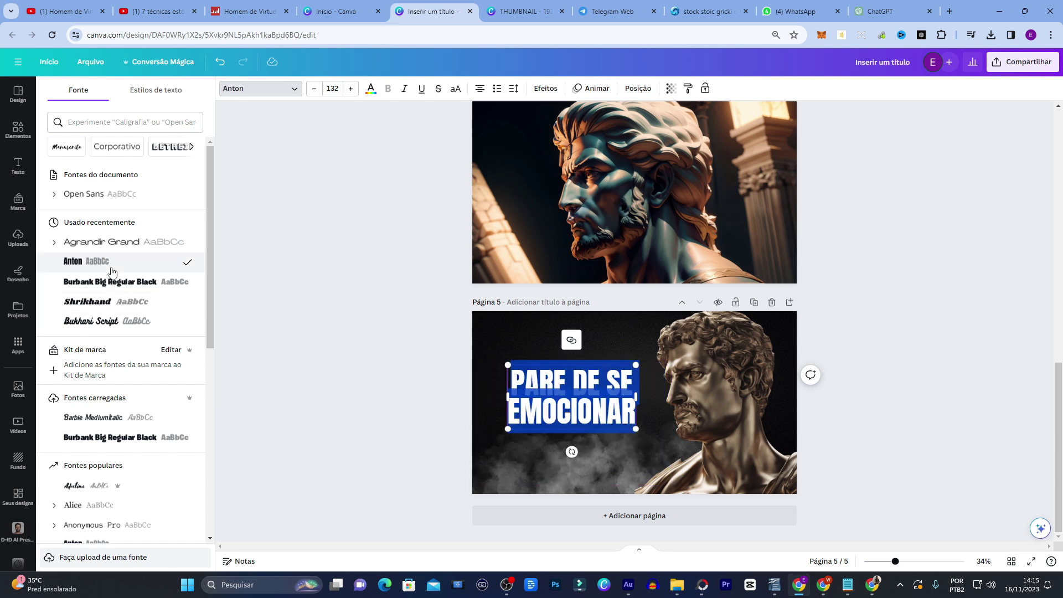
# - Enlarge the Anton title to about size 181 so it fills the space between the page edge and the statue's face
pyautogui.moveTo(635, 428); pyautogui.dragTo(671, 450)
pyautogui.moveTo(506, 451); pyautogui.dragTo(466, 438)
pyautogui.moveTo(669, 460); pyautogui.dragTo(655, 453)
pyautogui.click(528, 425)
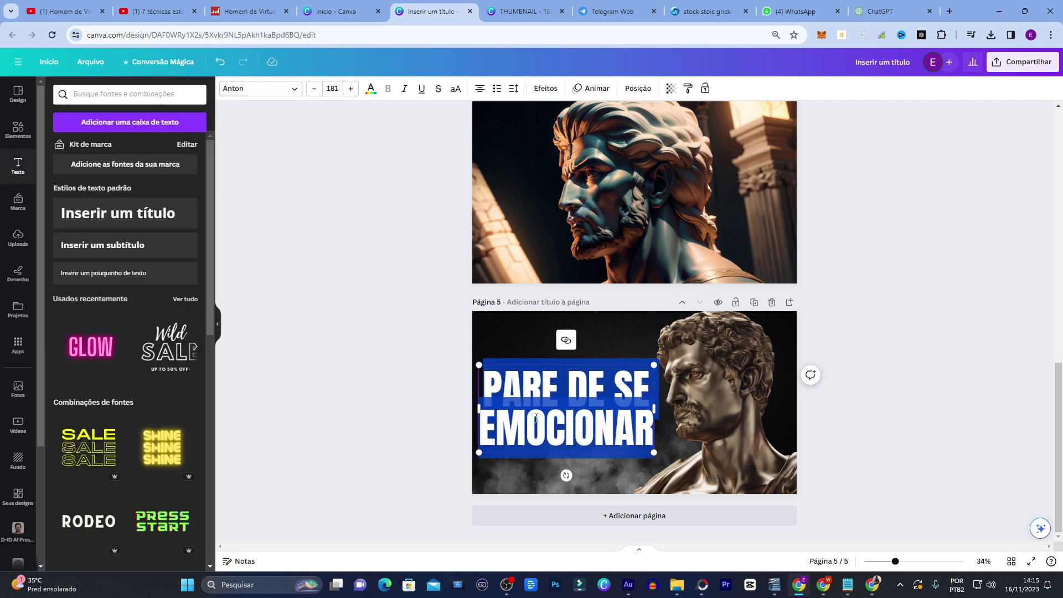
pyautogui.press('Escape')
pyautogui.press('Escape')
# - Move the title up above the smoke on page 5 and enlarge it slightly toward the statue
pyautogui.moveTo(610, 425); pyautogui.dragTo(606, 399)
pyautogui.click(981, 300)
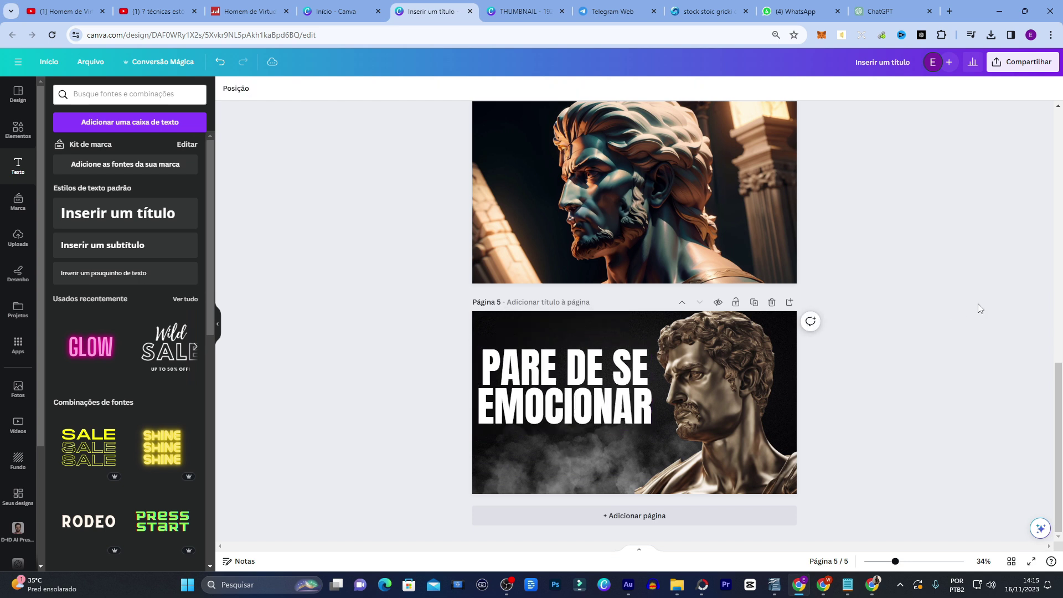
pyautogui.click(644, 397)
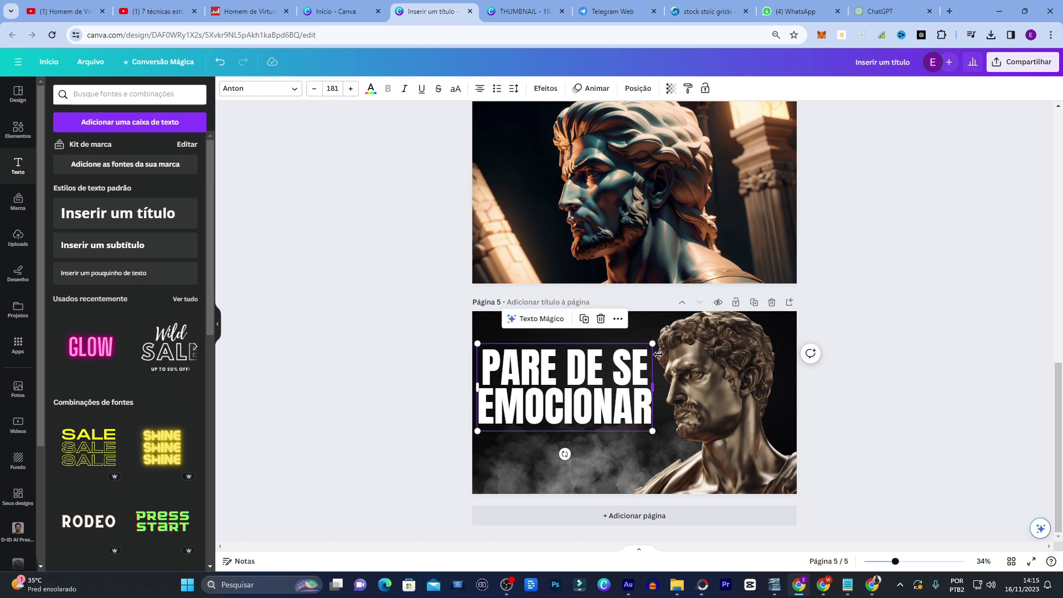
pyautogui.moveTo(653, 345); pyautogui.dragTo(659, 340)
pyautogui.click(935, 372)
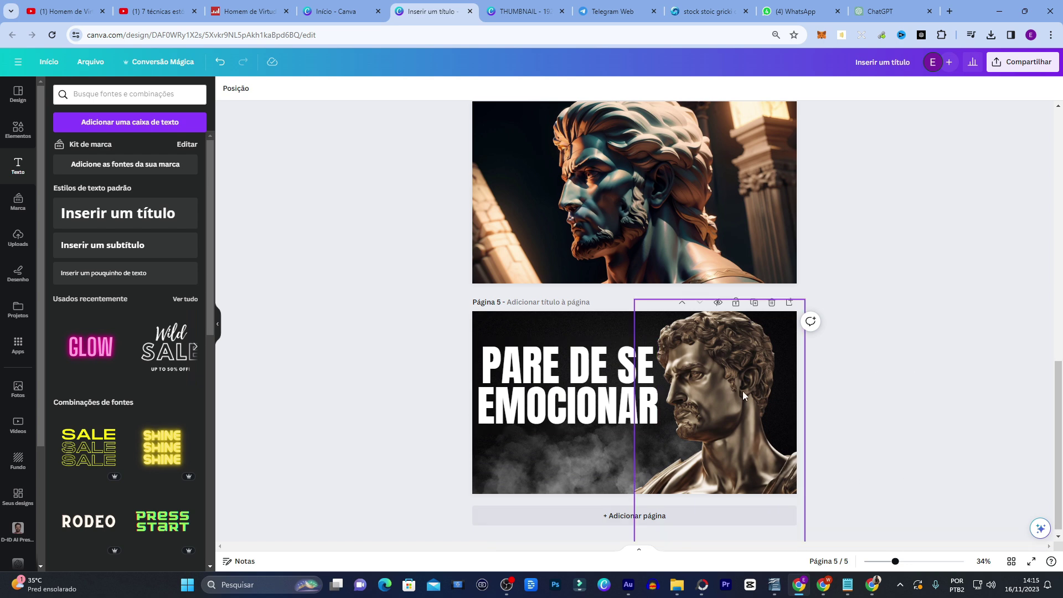
# - Review the design's pages and download the design as JPG
pyautogui.scroll(10, 744, 395)
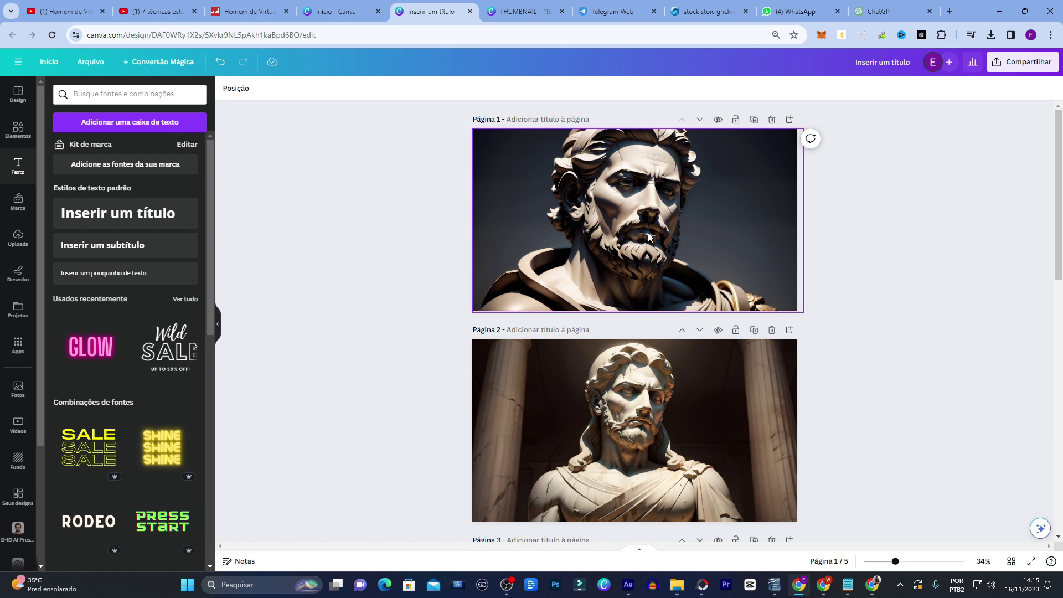
pyautogui.scroll(-10, 663, 216)
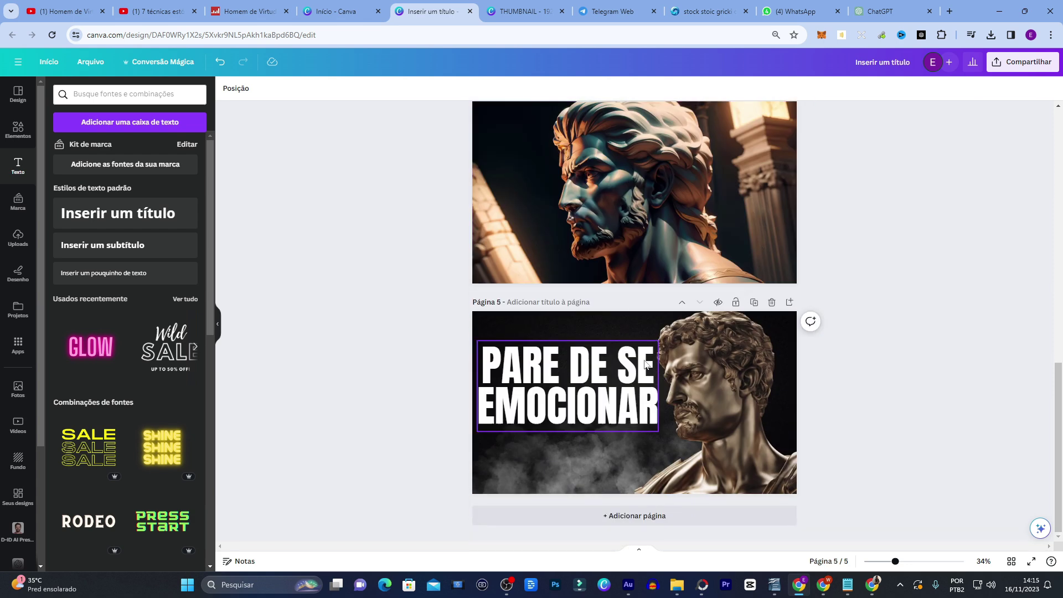
pyautogui.click(1023, 62)
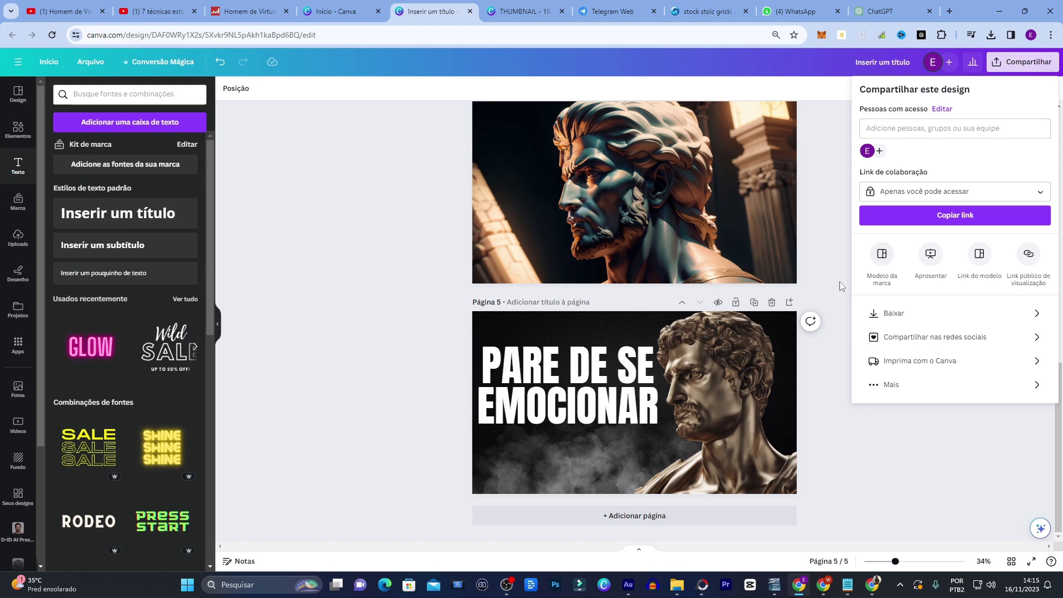
pyautogui.scroll(4, 570, 312)
pyautogui.scroll(3, 570, 313)
pyautogui.scroll(-7, 598, 307)
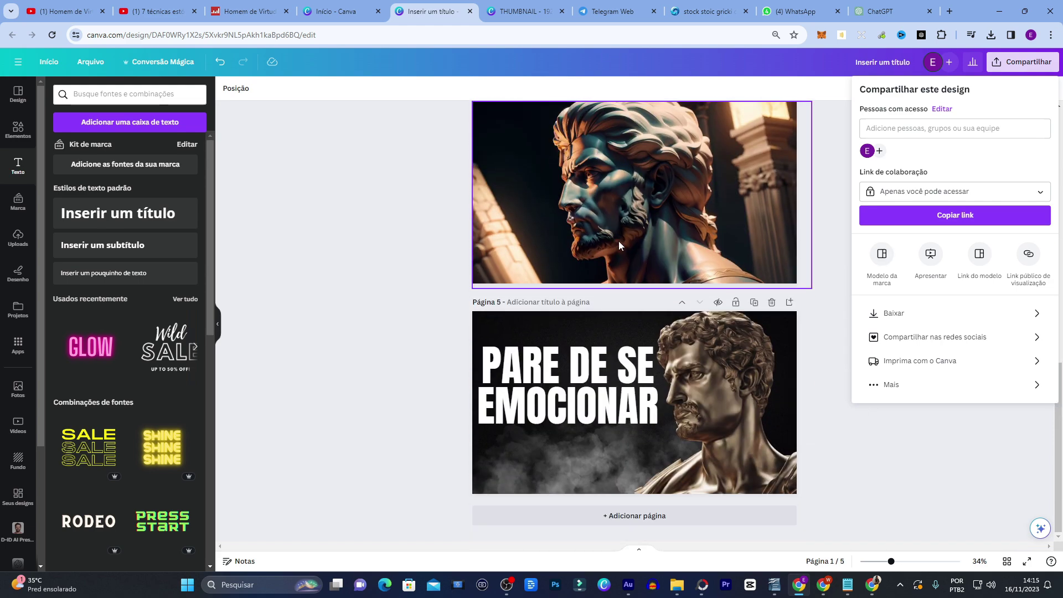
pyautogui.click(916, 313)
pyautogui.click(991, 138)
pyautogui.click(890, 164)
pyautogui.click(953, 292)
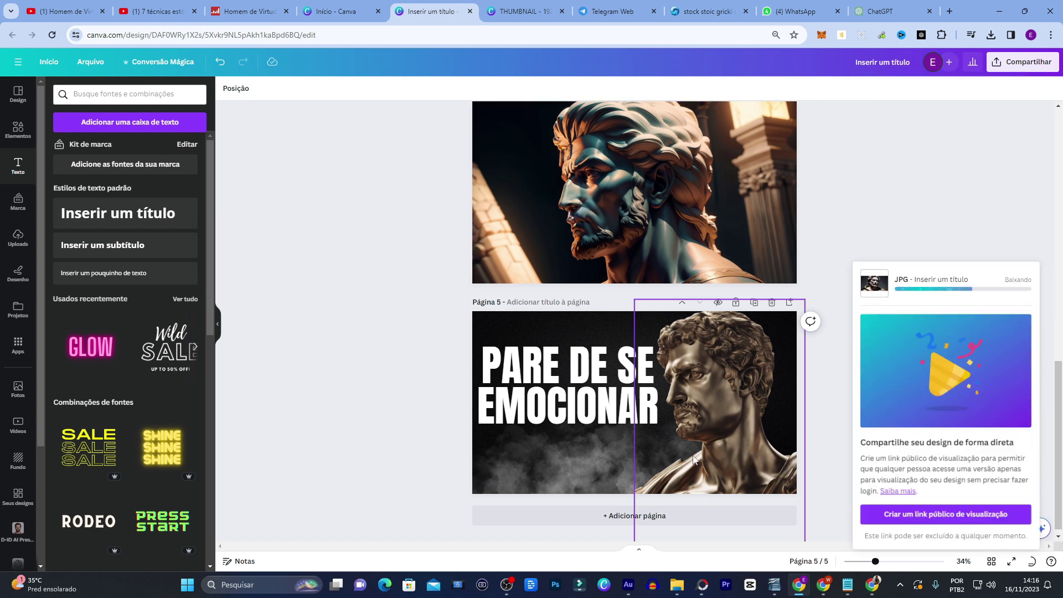
# - Save the downloaded design as IMAGENS in the 16-11-gringo folder and extract the archive there
pyautogui.write('IMAGENS')
pyautogui.click(278, 32)
pyautogui.click(437, 280)
pyautogui.click(961, 64)
pyautogui.rightClick(381, 117)
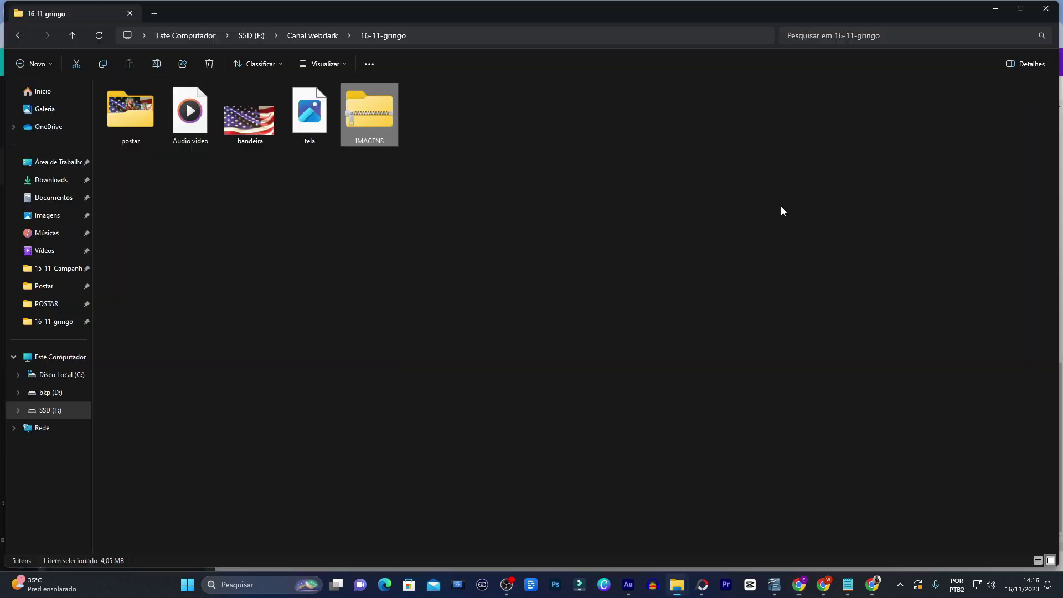
pyautogui.click(411, 150)
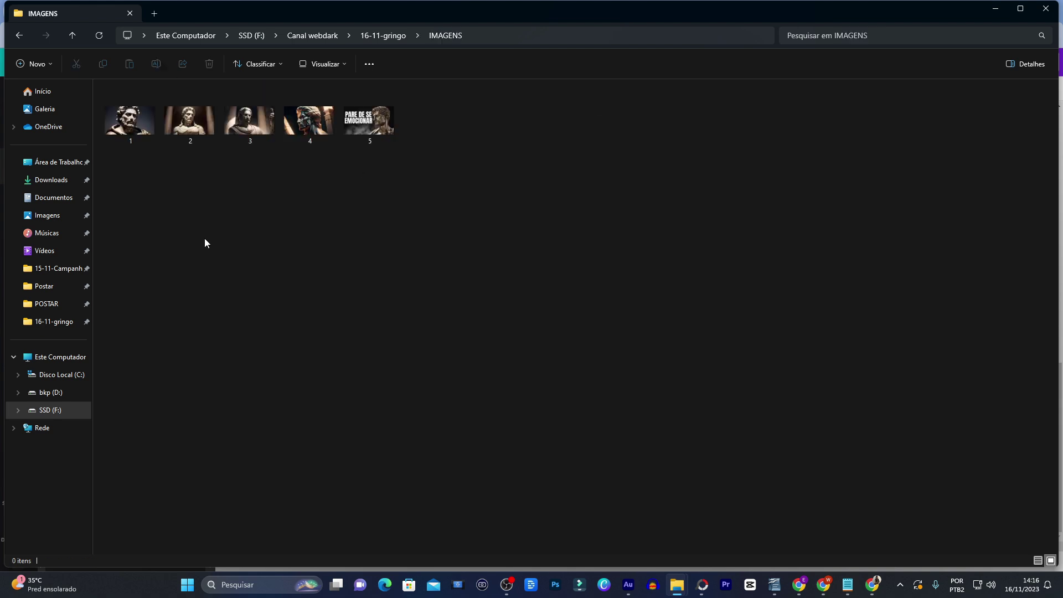
# - Create a POSTAR folder inside IMAGENS and move thumbnail image 5 into it
pyautogui.hotkey('ctrl', 'shift', 'n')
pyautogui.write('POSTAR')
pyautogui.press('Return')
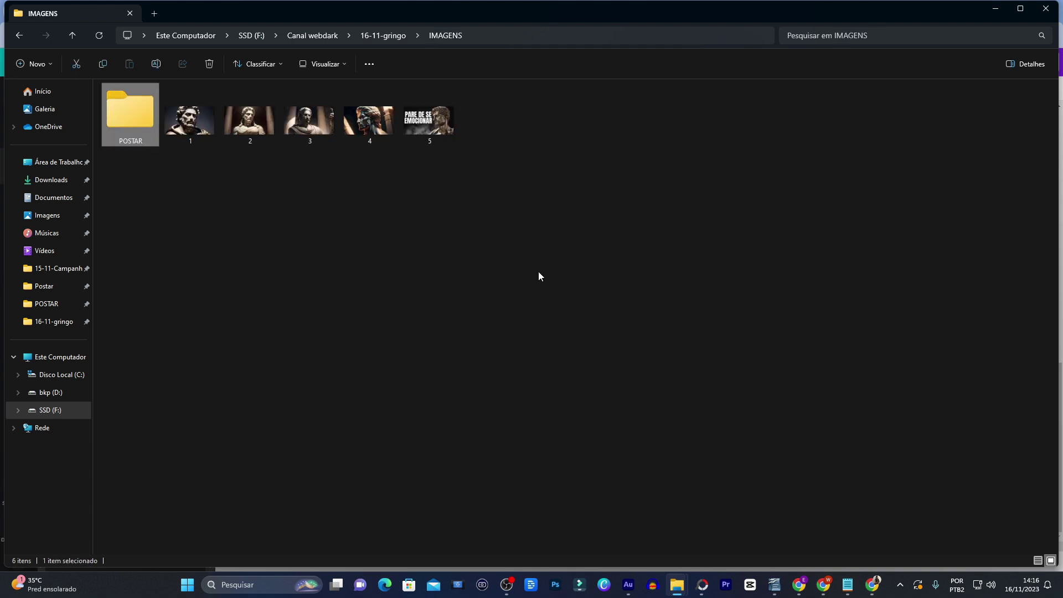
pyautogui.moveTo(429, 120); pyautogui.dragTo(127, 119)
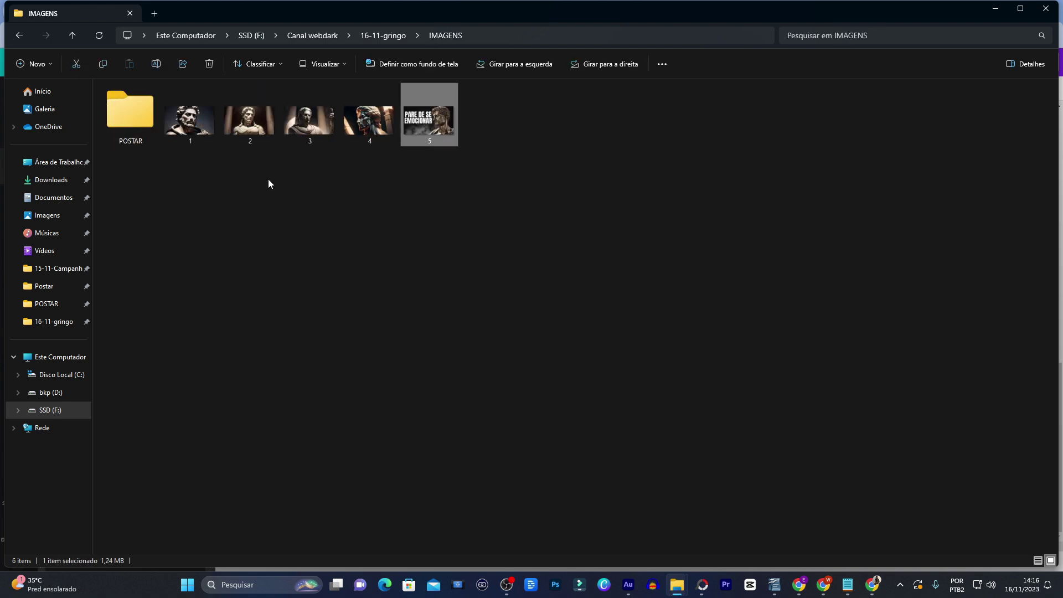
pyautogui.moveTo(453, 121); pyautogui.dragTo(105, 129)
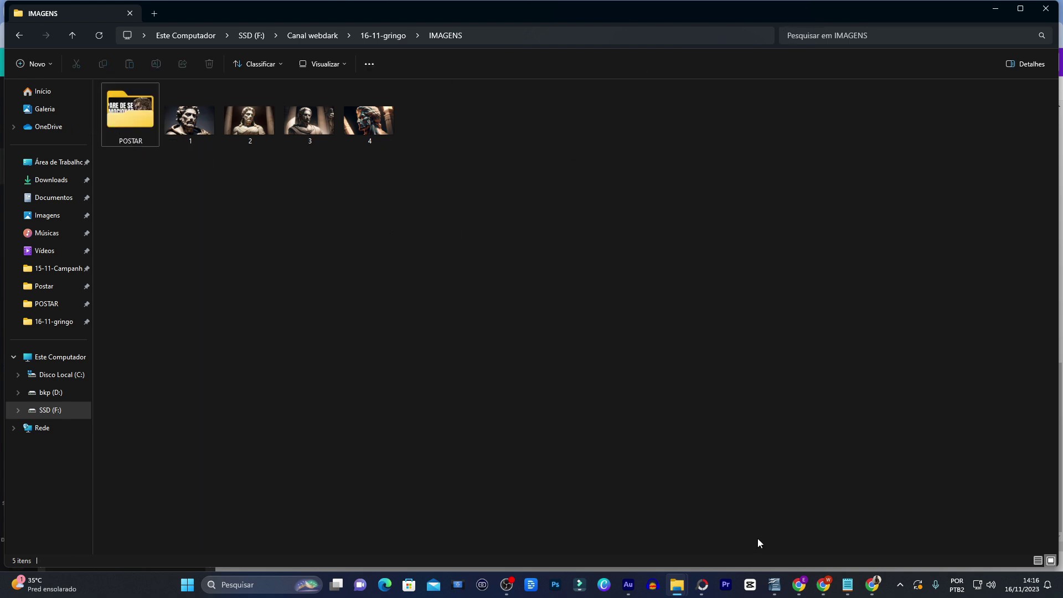
pyautogui.doubleClick(821, 19)
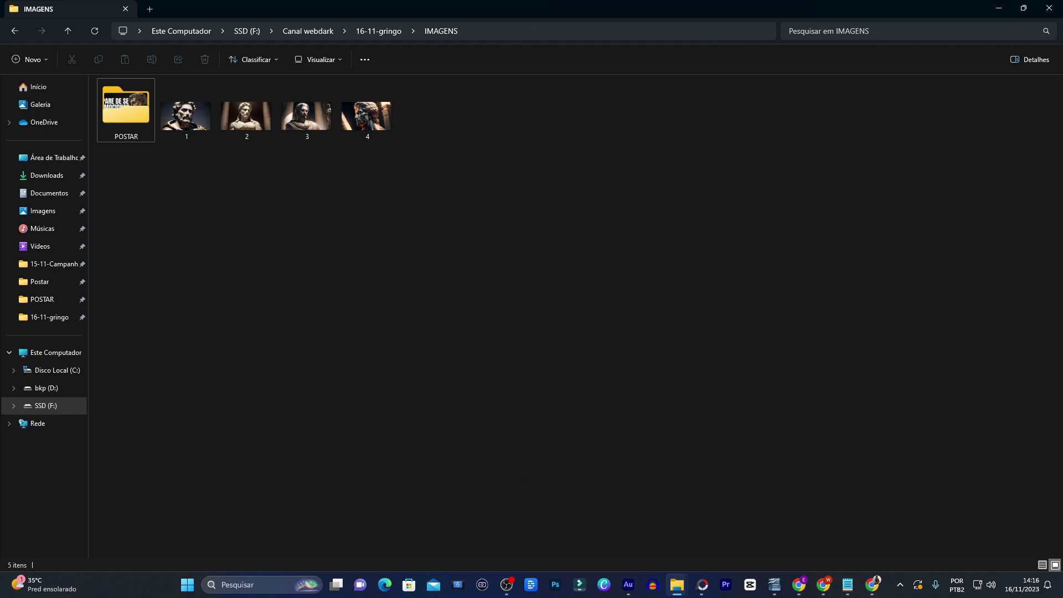
# - Switch to CapCut, open project 0907 and delete its old narration audio, three animation clips and all overlay videos
pyautogui.click(752, 592)
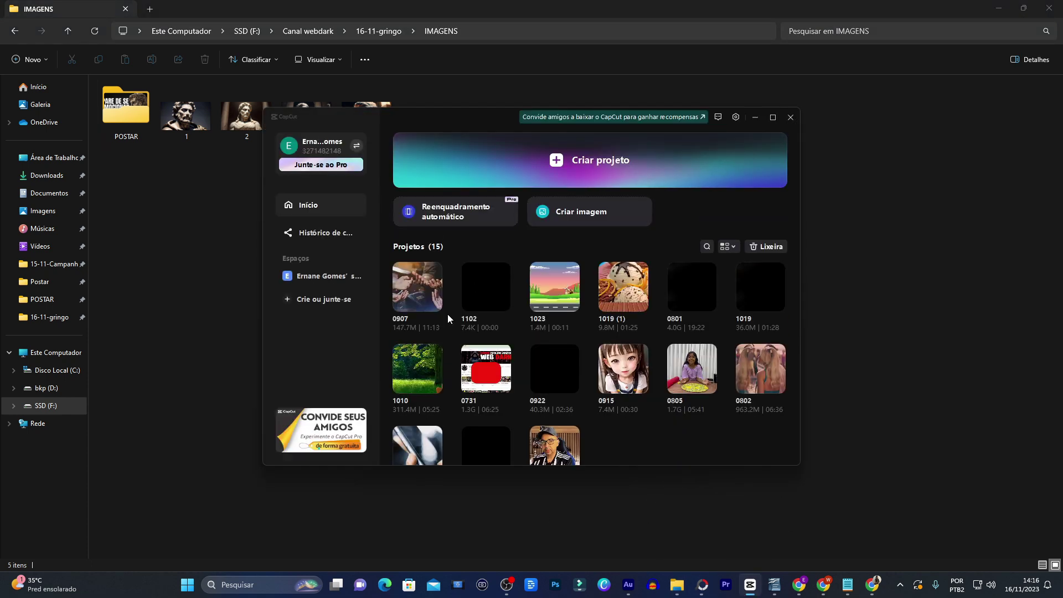
pyautogui.click(407, 281)
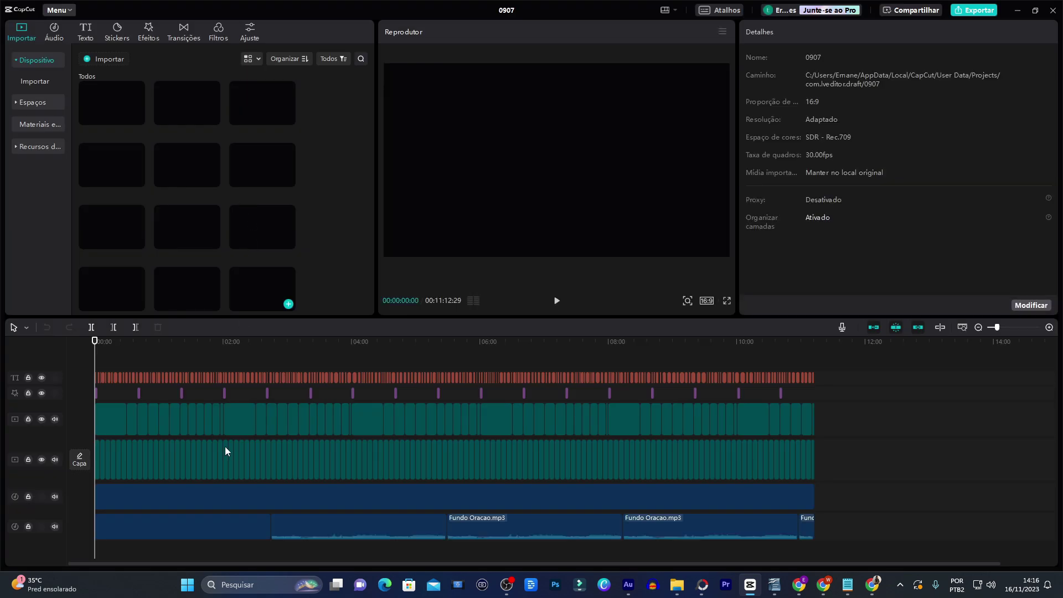
pyautogui.scroll(-2, 337, 222)
pyautogui.scroll(-5, 363, 183)
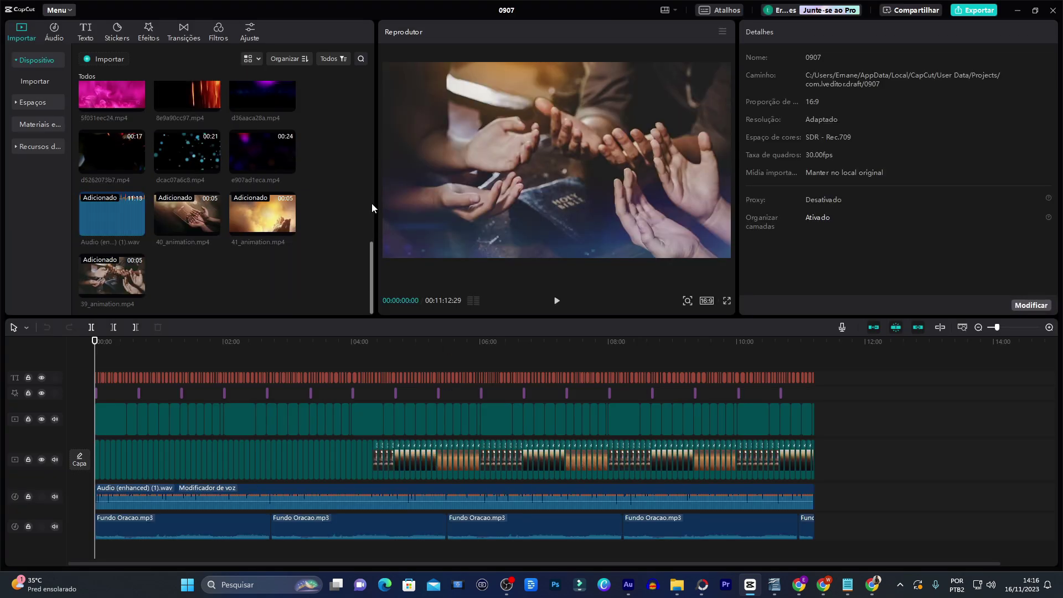
pyautogui.moveTo(334, 295); pyautogui.dragTo(88, 215)
pyautogui.press('Delete')
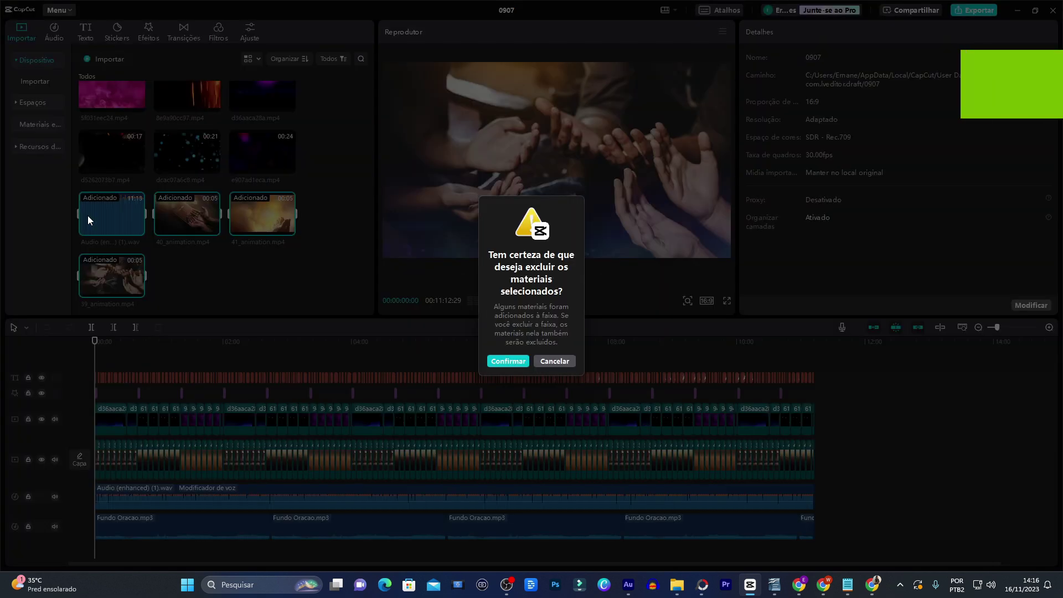
pyautogui.press('Return')
pyautogui.moveTo(924, 385); pyautogui.dragTo(44, 431)
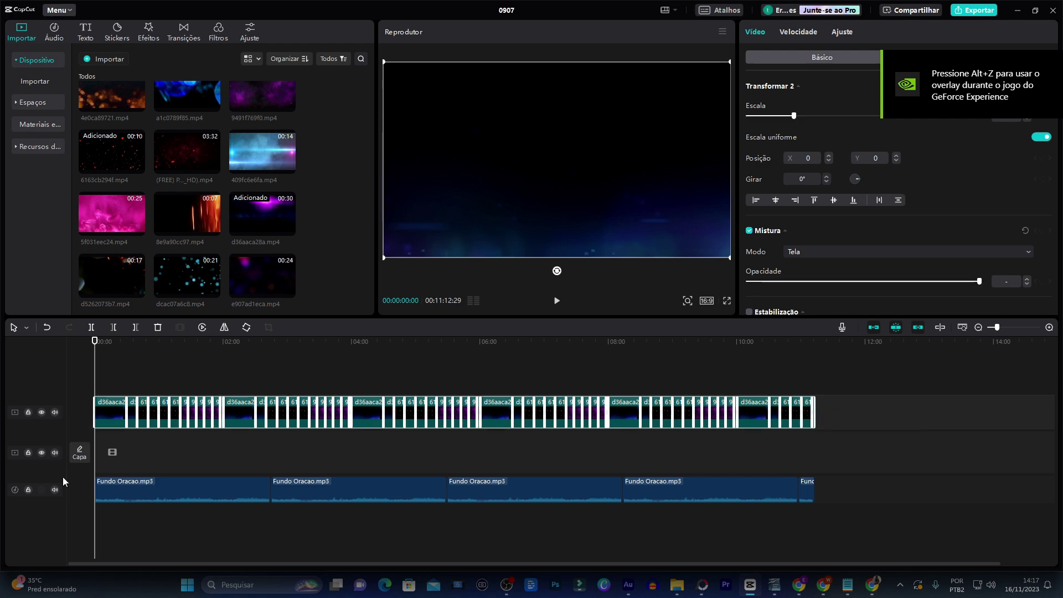
pyautogui.press('Delete')
# - Add the Audio video file from the 16-11-gringo folder to the timeline start, on the track above the background music
pyautogui.hotkey('alt', 'Tab')
pyautogui.click(370, 28)
pyautogui.moveTo(247, 108); pyautogui.dragTo(147, 454)
pyautogui.hotkey('alt', 'Tab')
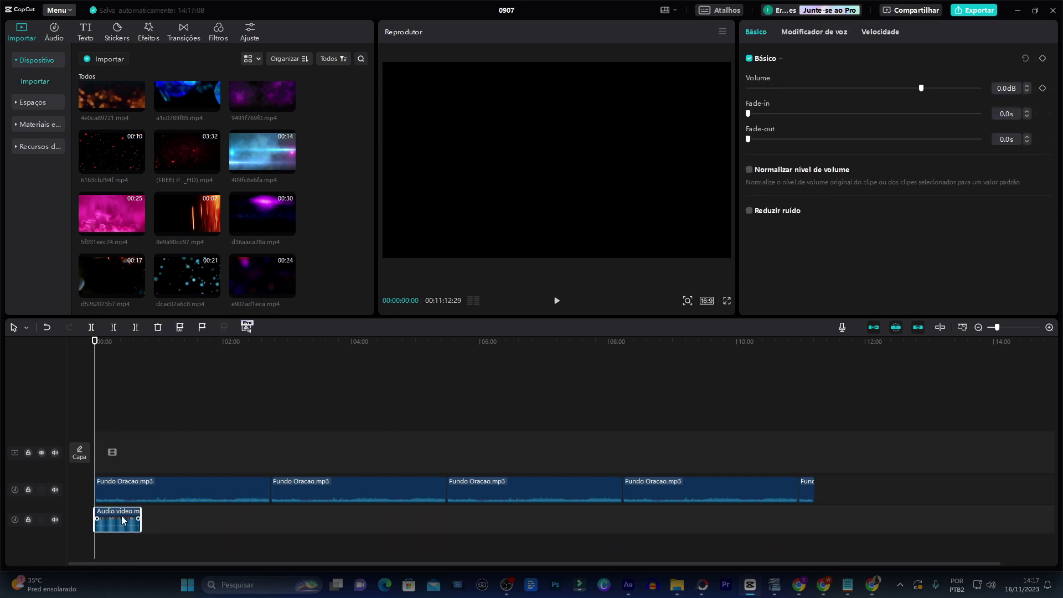
pyautogui.moveTo(123, 514); pyautogui.dragTo(125, 450)
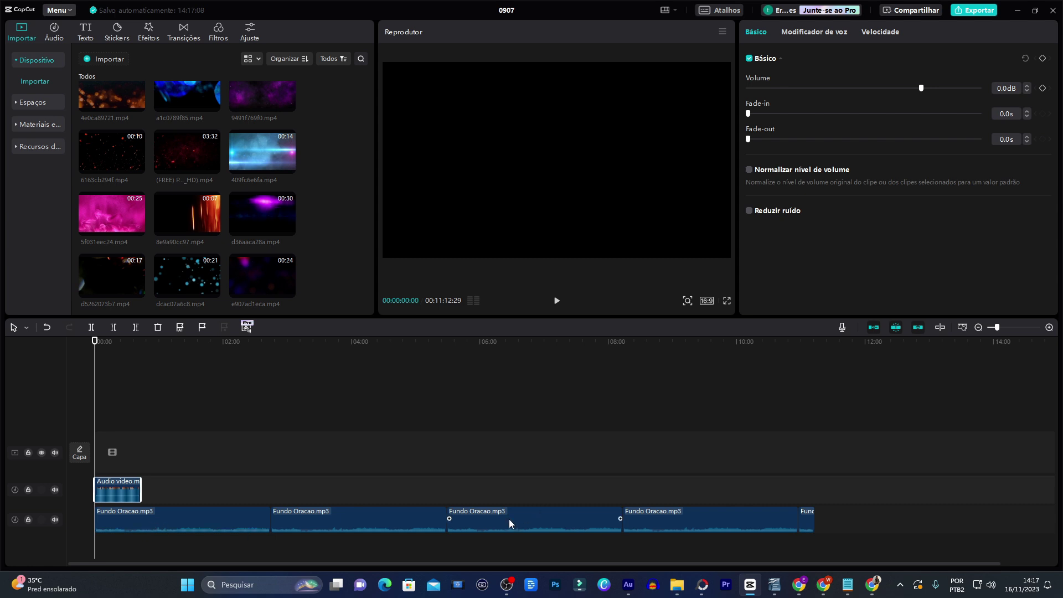
# - Delete all Fundo Oracao music clips except the first and trim that one to the end of the narration
pyautogui.moveTo(892, 499); pyautogui.dragTo(361, 547)
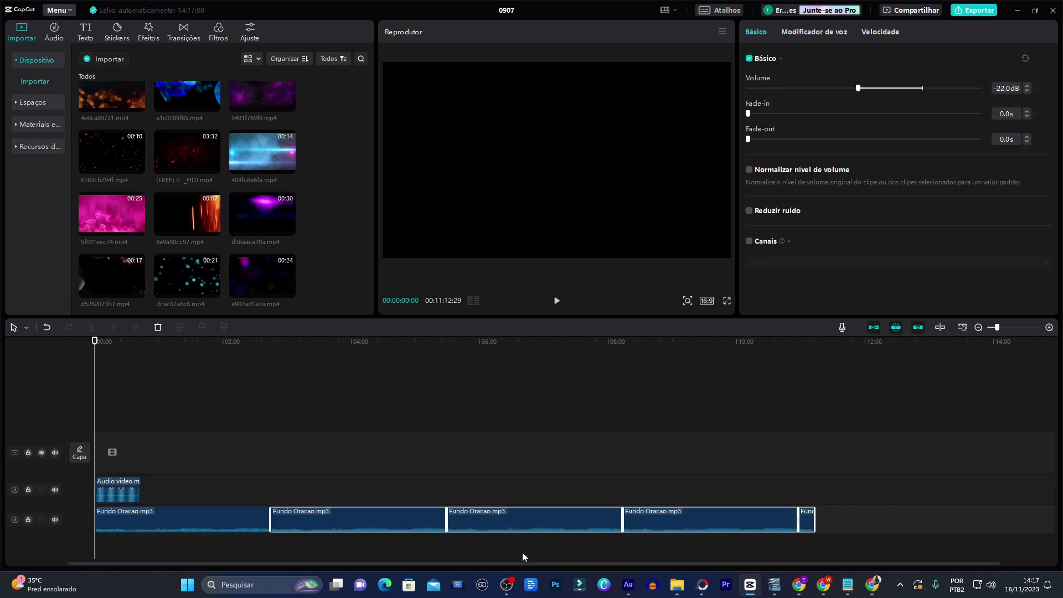
pyautogui.press('Delete')
pyautogui.click(221, 520)
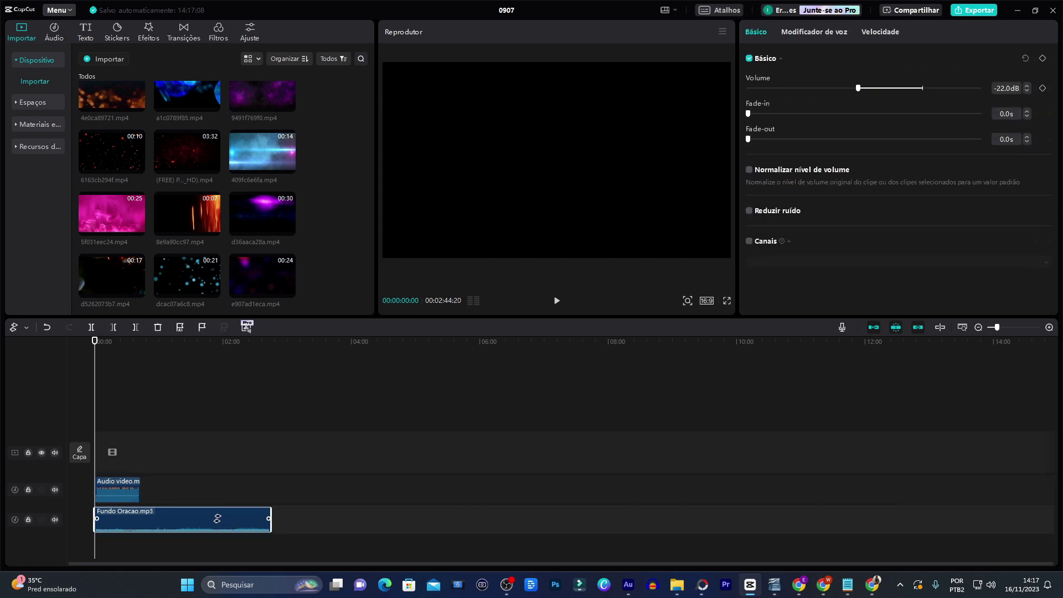
pyautogui.click(25, 328)
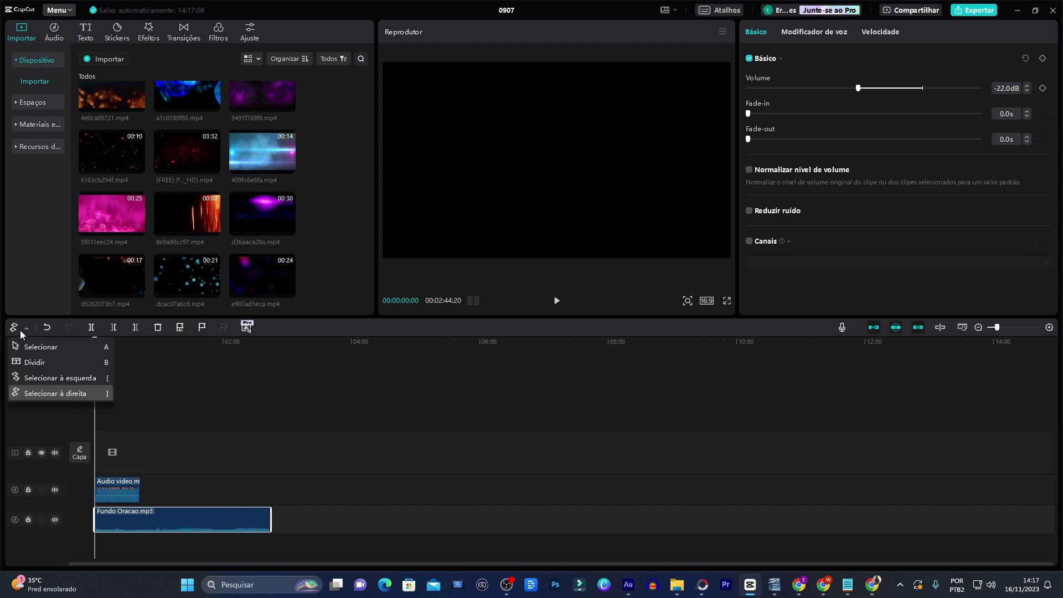
pyautogui.click(34, 344)
pyautogui.moveTo(271, 508); pyautogui.dragTo(135, 504)
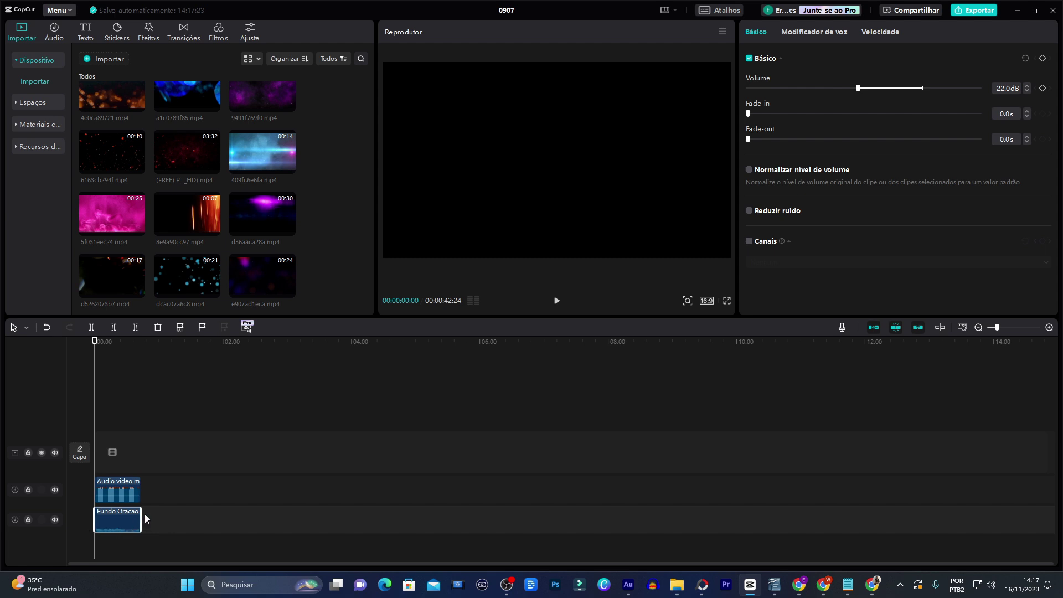
# - Play the beginning of the narration clip and set its volume to 2.0 dB
pyautogui.scroll(6, 139, 514)
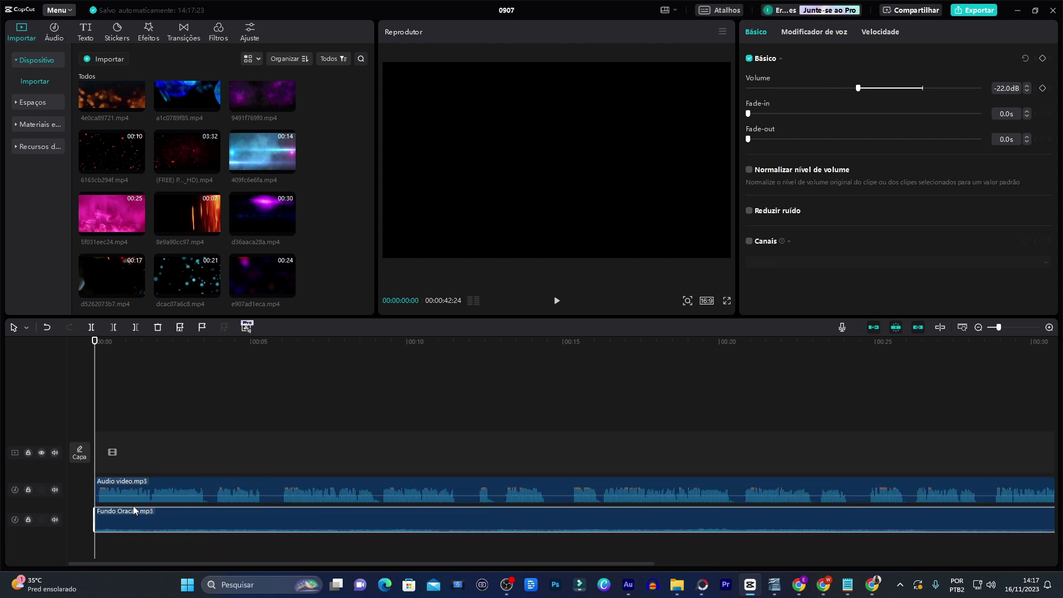
pyautogui.scroll(-2, 147, 482)
pyautogui.scroll(-1, 147, 482)
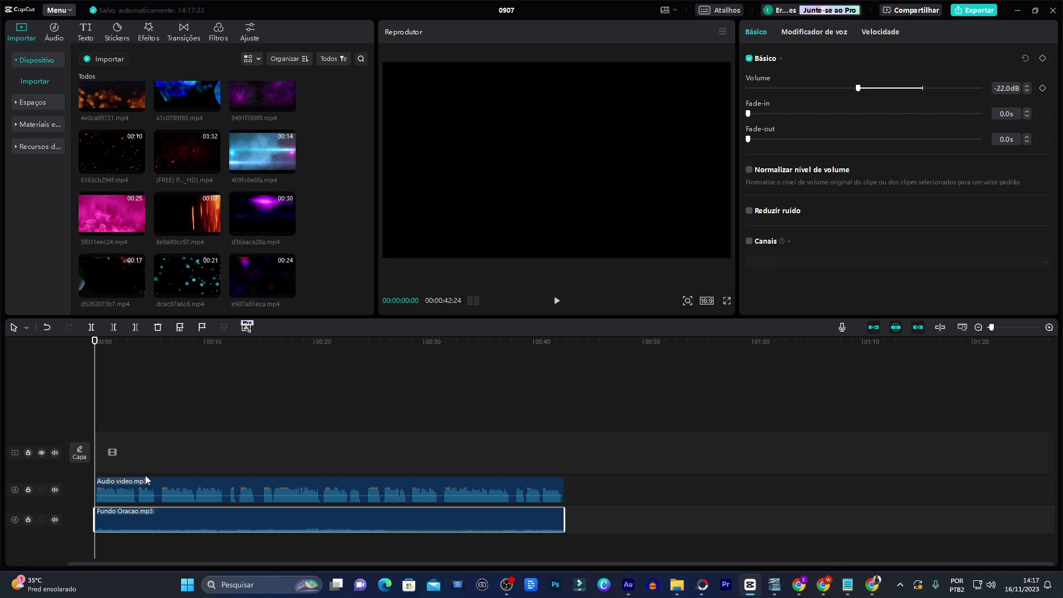
pyautogui.click(289, 488)
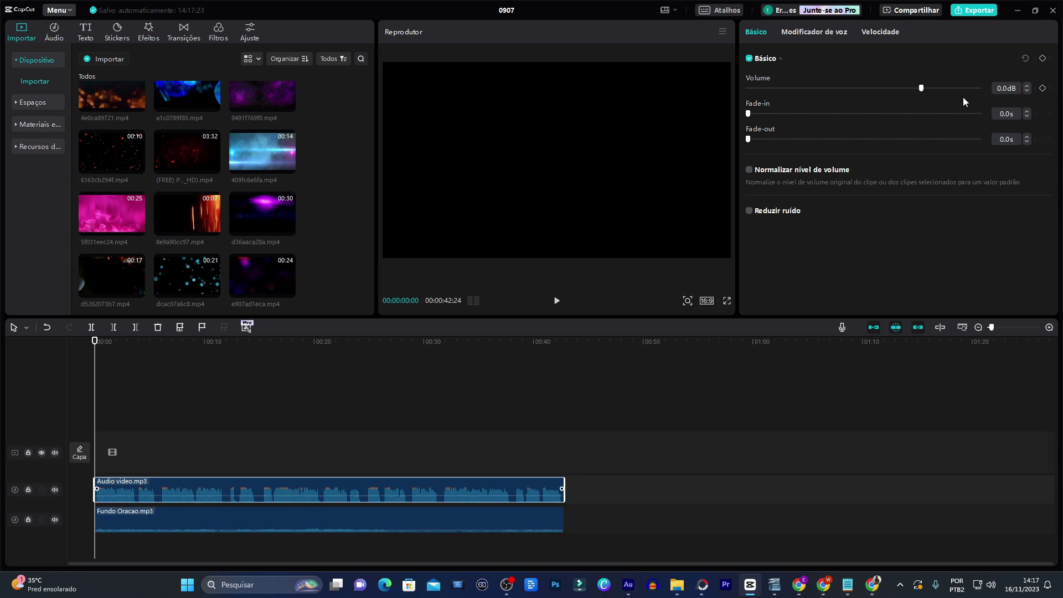
pyautogui.press('space')
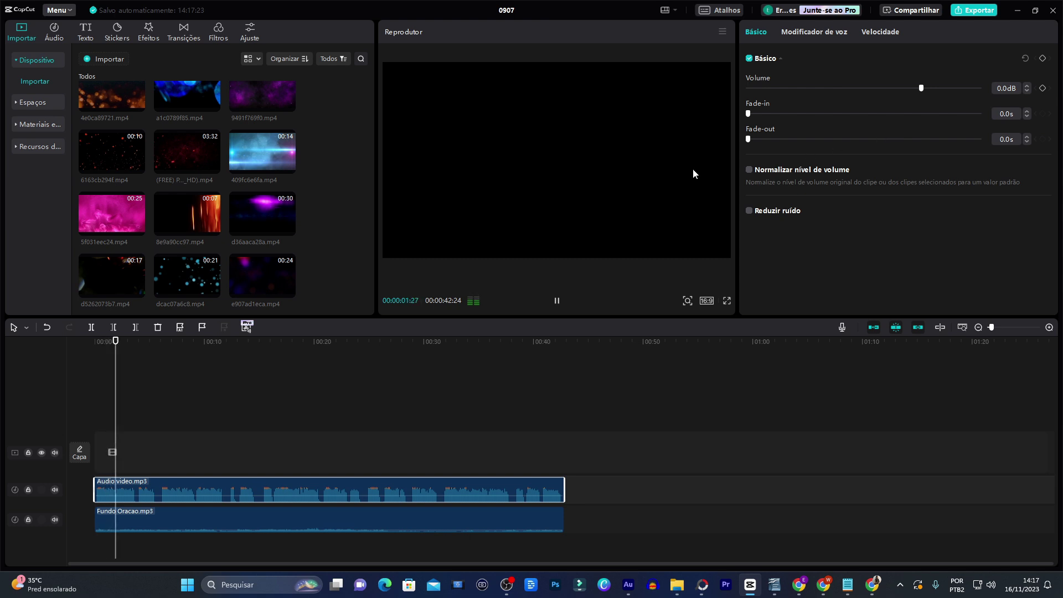
pyautogui.press('space')
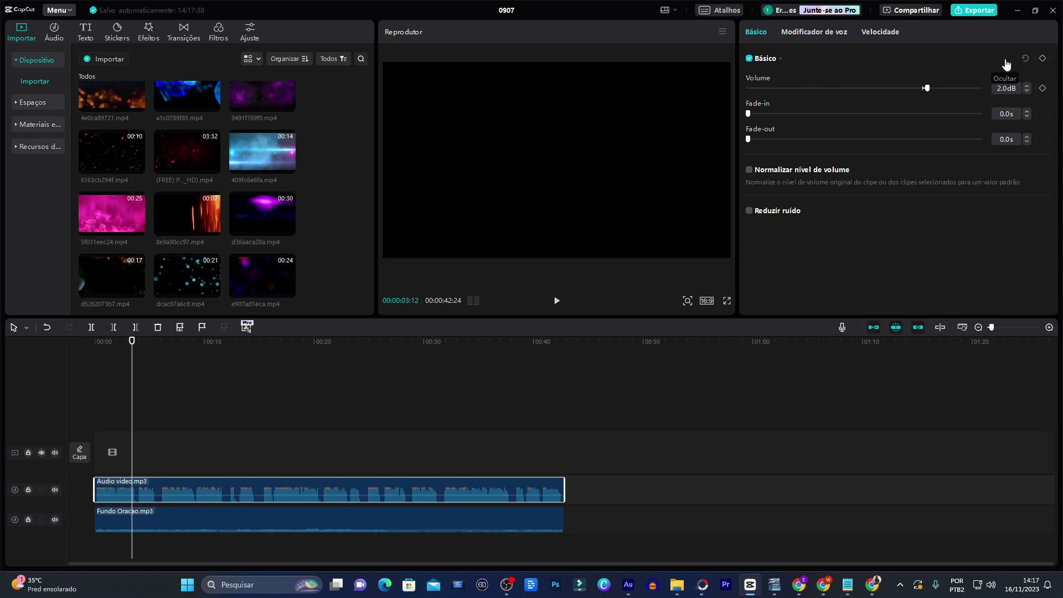
# - Apply the Electrónico voice filter to the narration with a strength of 13 and play back its beginning
pyautogui.click(809, 33)
pyautogui.click(809, 186)
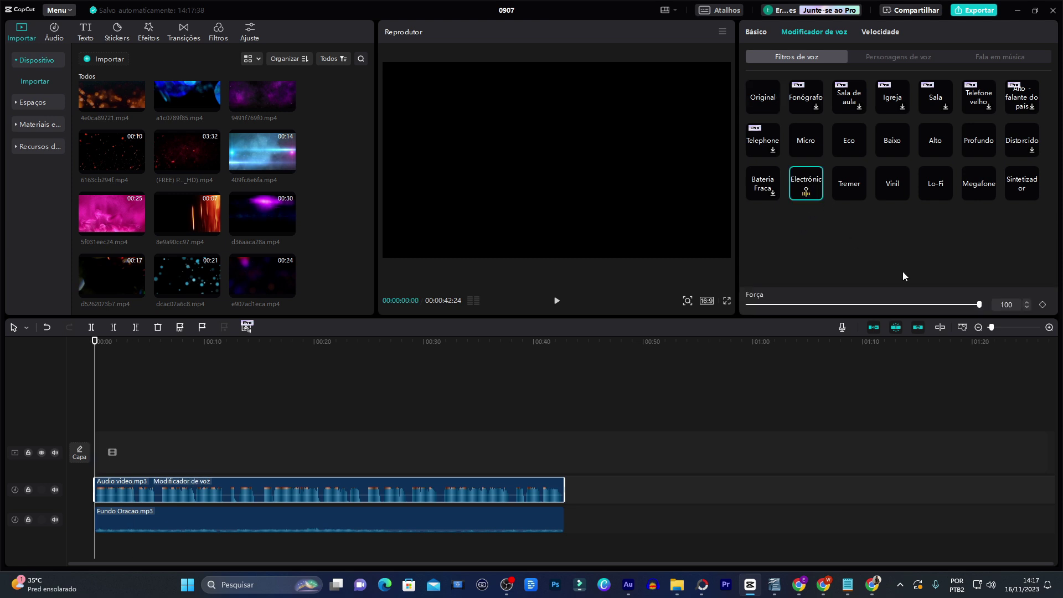
pyautogui.write('13')
pyautogui.press('Return')
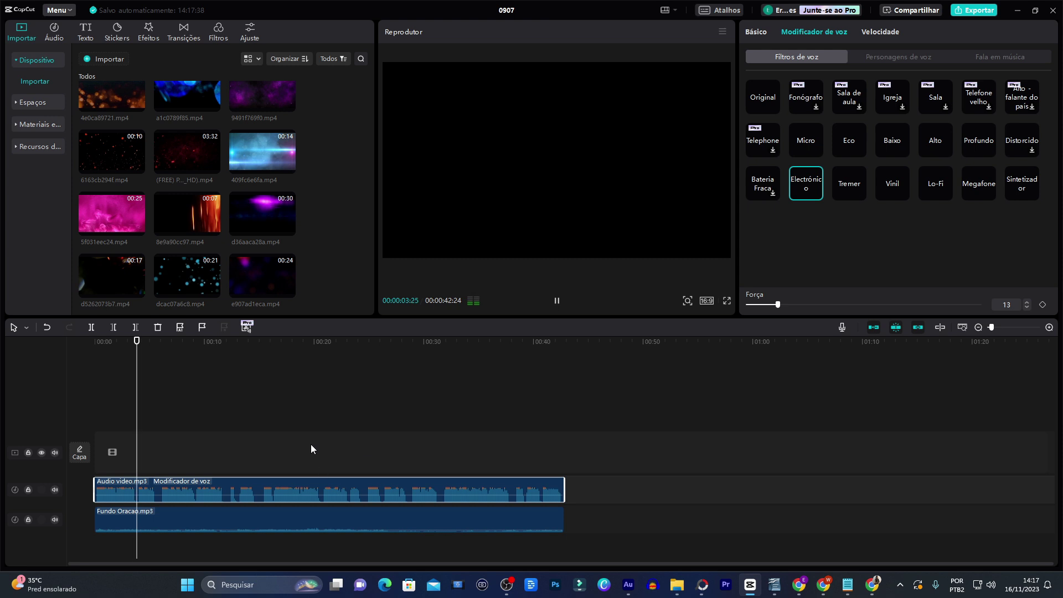
pyautogui.press('space')
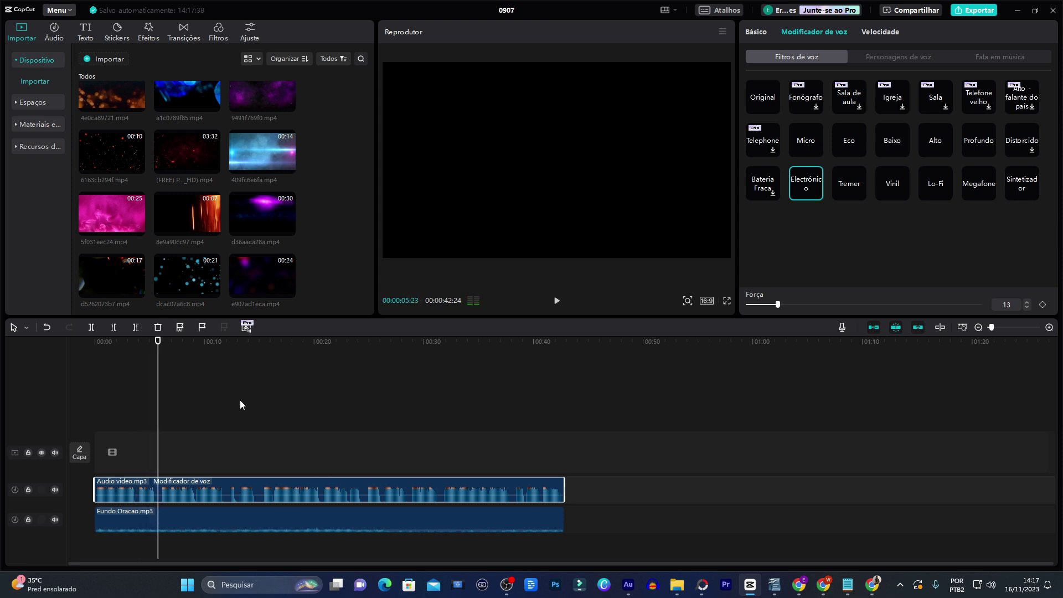
pyautogui.press('Home')
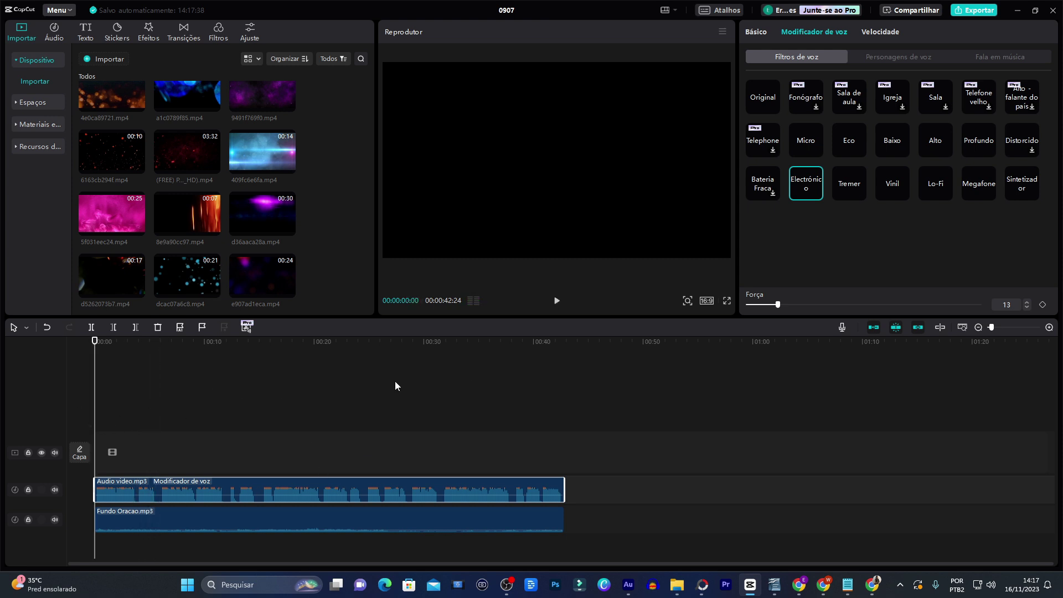
# - Add images 1 and 2 from the IMAGENS folder to the start of the main video track
pyautogui.hotkey('alt', 'Tab')
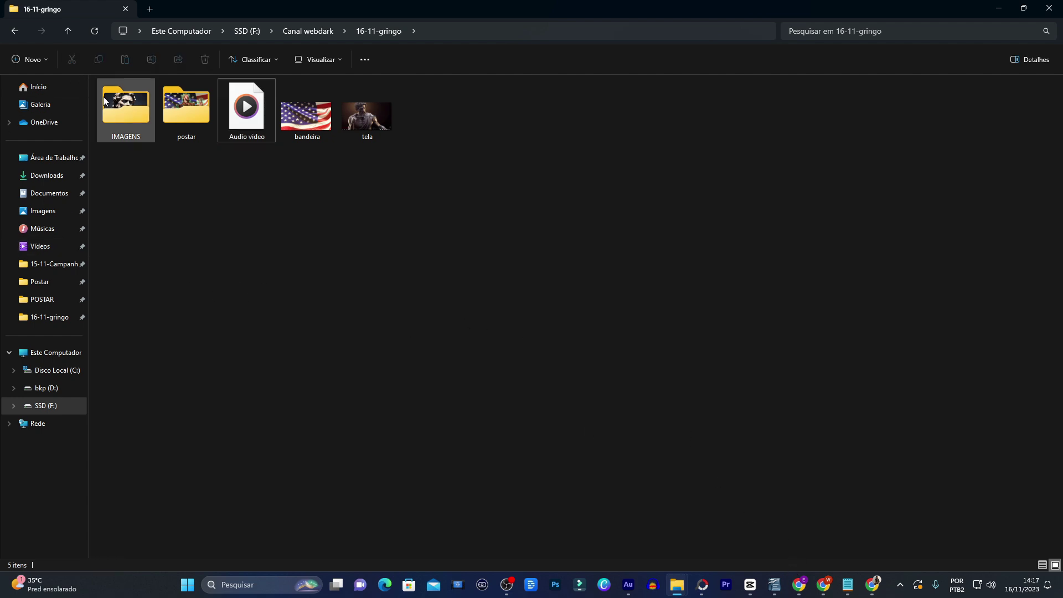
pyautogui.doubleClick(126, 111)
pyautogui.click(197, 126)
pyautogui.keyDown('ctrl'); pyautogui.click(245, 126); pyautogui.keyUp('ctrl')
pyautogui.moveTo(246, 127); pyautogui.dragTo(141, 427)
pyautogui.hotkey('alt', 'Tab')
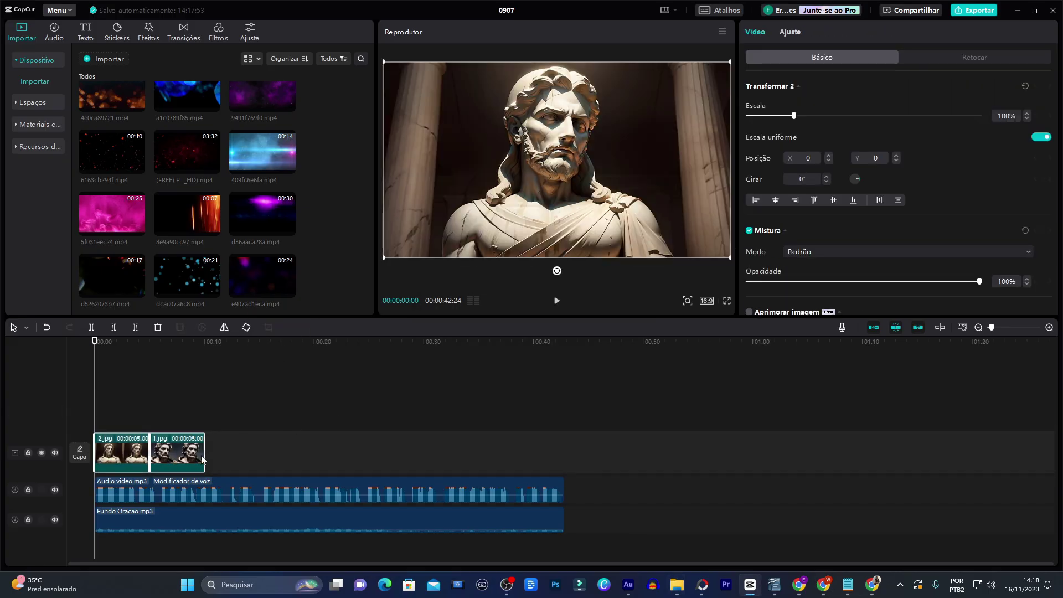
# - Extend the 2.jpg and 1.jpg clips to 00:00:10:06 each, placed one after the other on the main track
pyautogui.scroll(3, 205, 455)
pyautogui.moveTo(209, 455); pyautogui.dragTo(157, 387)
pyautogui.click(278, 453)
pyautogui.moveTo(176, 451); pyautogui.dragTo(262, 450)
pyautogui.moveTo(176, 413); pyautogui.dragTo(352, 450)
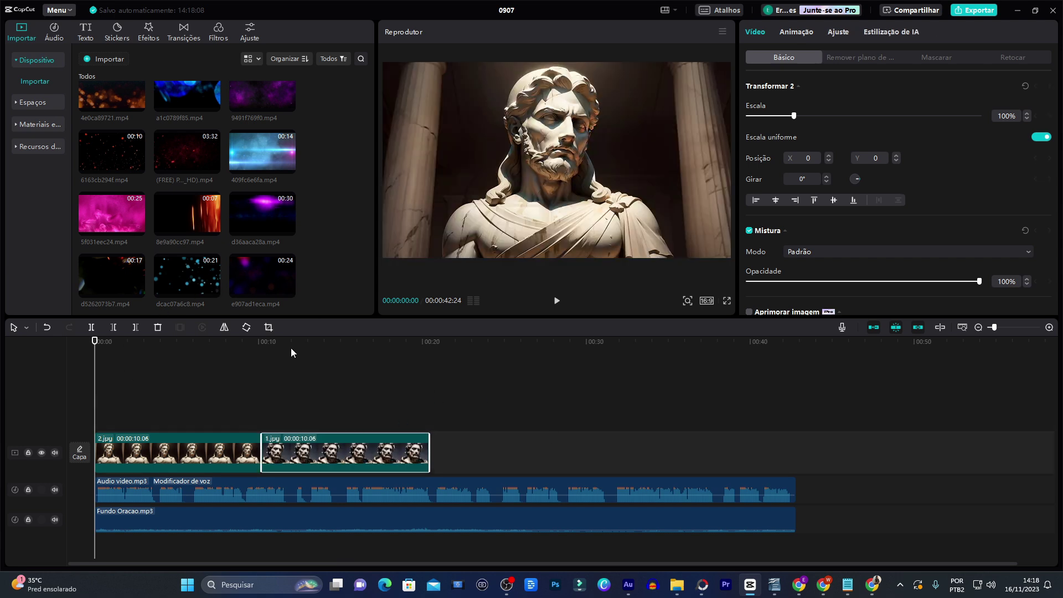
# - Switch to the browser and open the LeiaPix Converter site in a new tab
pyautogui.hotkey('alt', 'Tab')
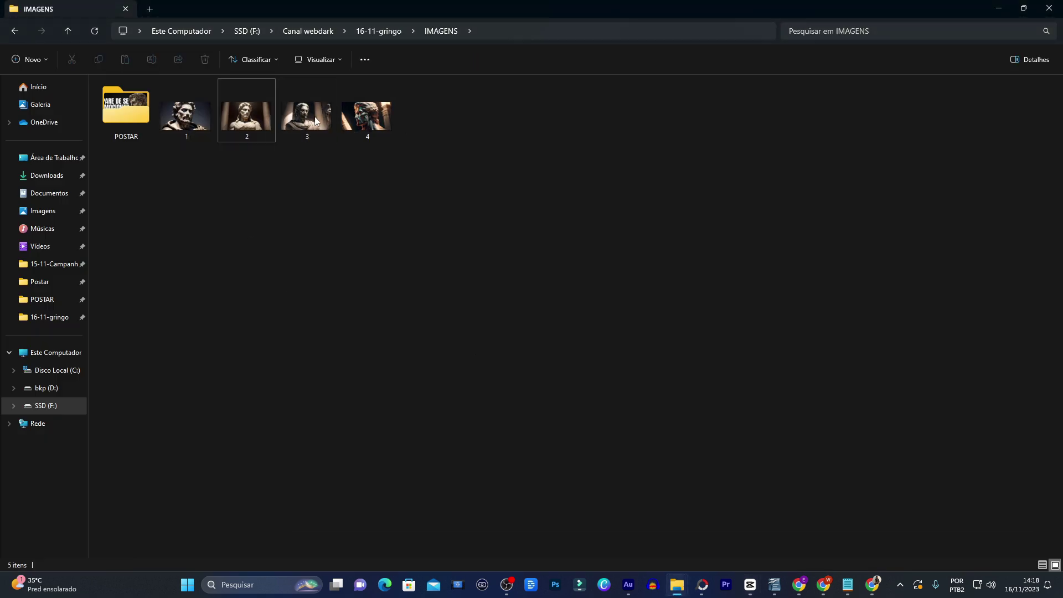
pyautogui.click(800, 586)
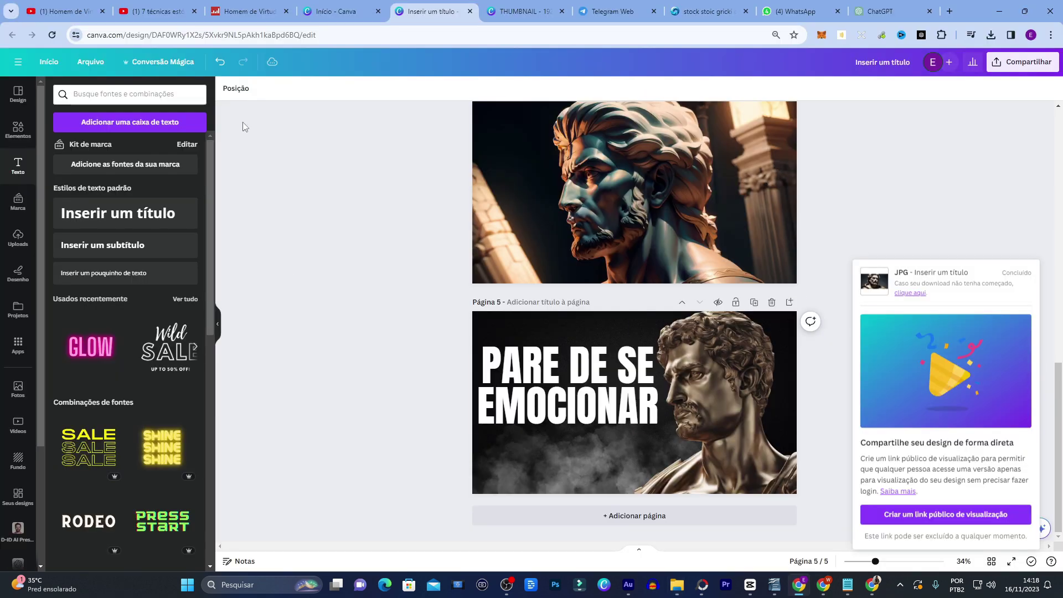
pyautogui.click(949, 12)
pyautogui.click(285, 57)
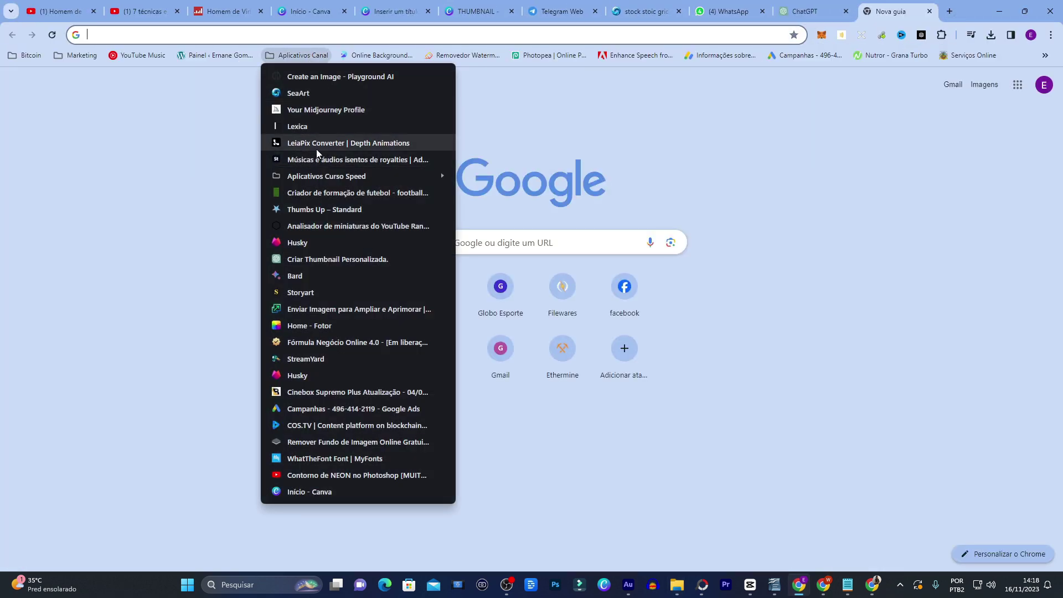
pyautogui.click(309, 144)
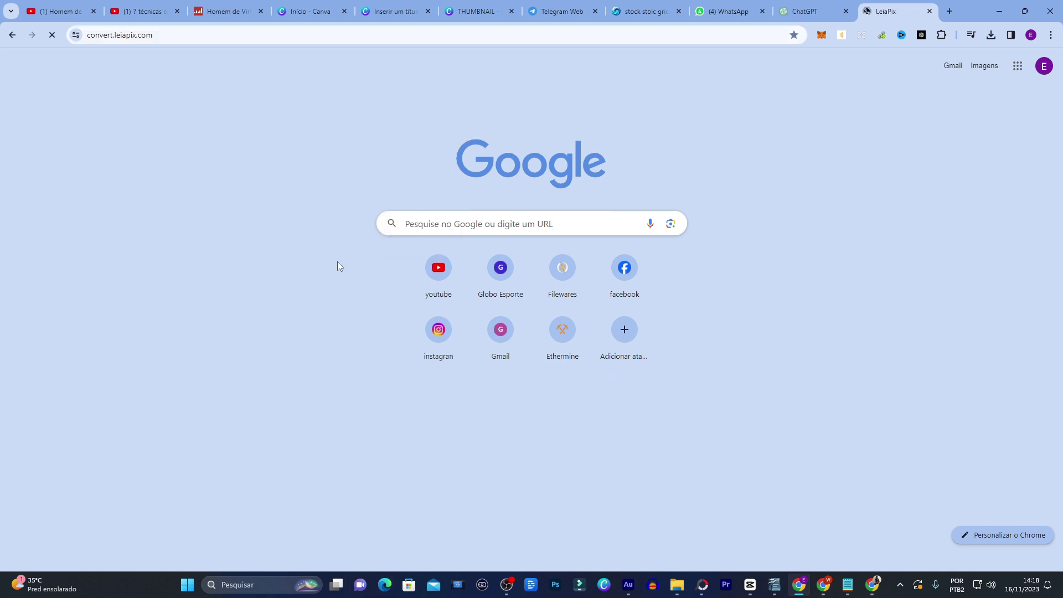
pyautogui.hotkey('alt', 'Tab')
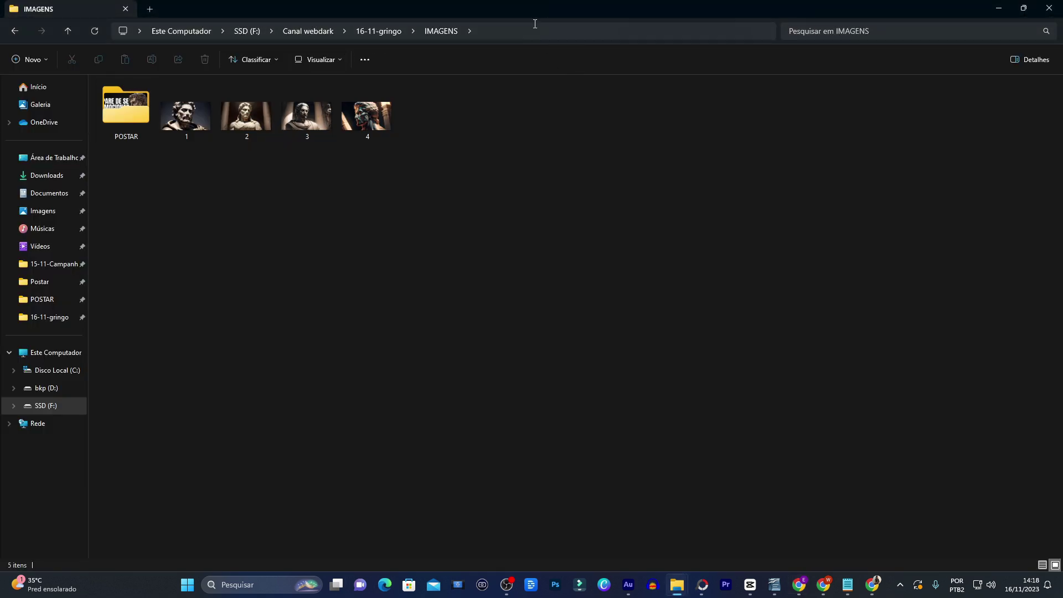
pyautogui.click(534, 24)
pyautogui.hotkey('alt', 'Tab')
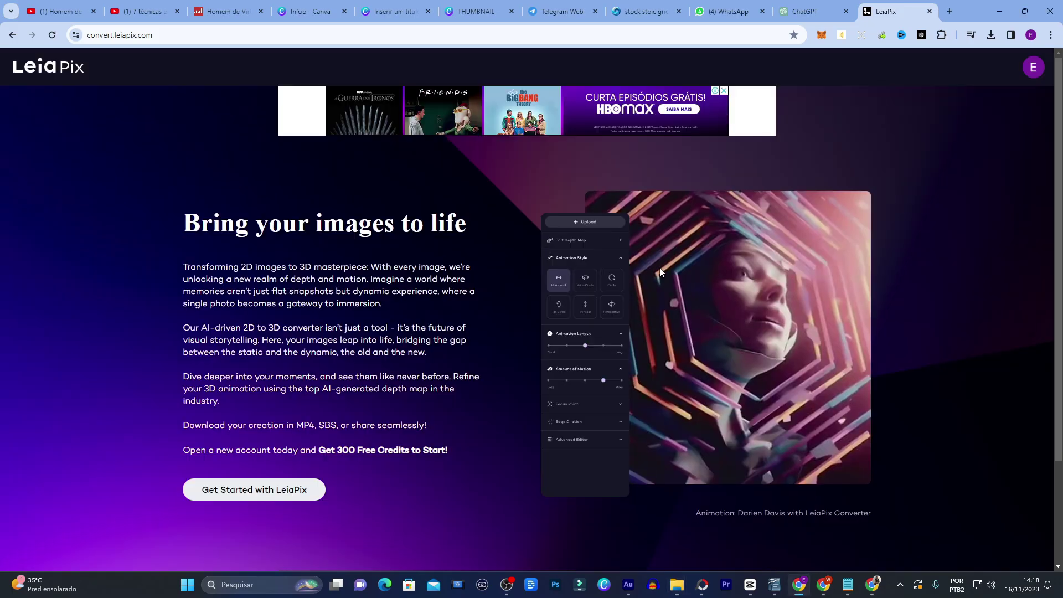
# - Start the LeiaPix converter and upload image 3 from the 16-11-gringo\IMAGENS folder
pyautogui.click(258, 487)
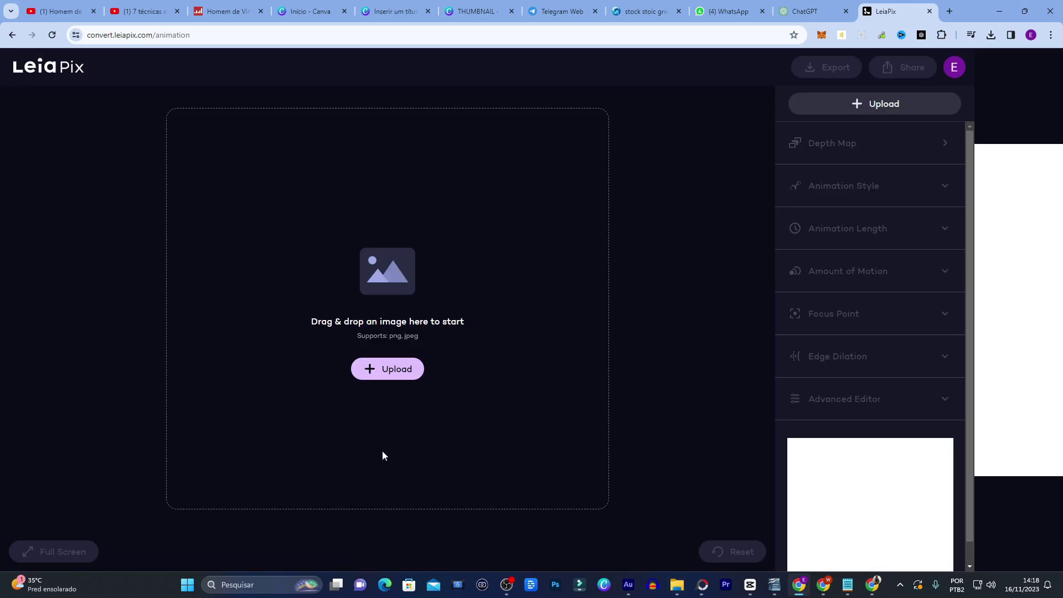
pyautogui.click(408, 368)
pyautogui.click(333, 35)
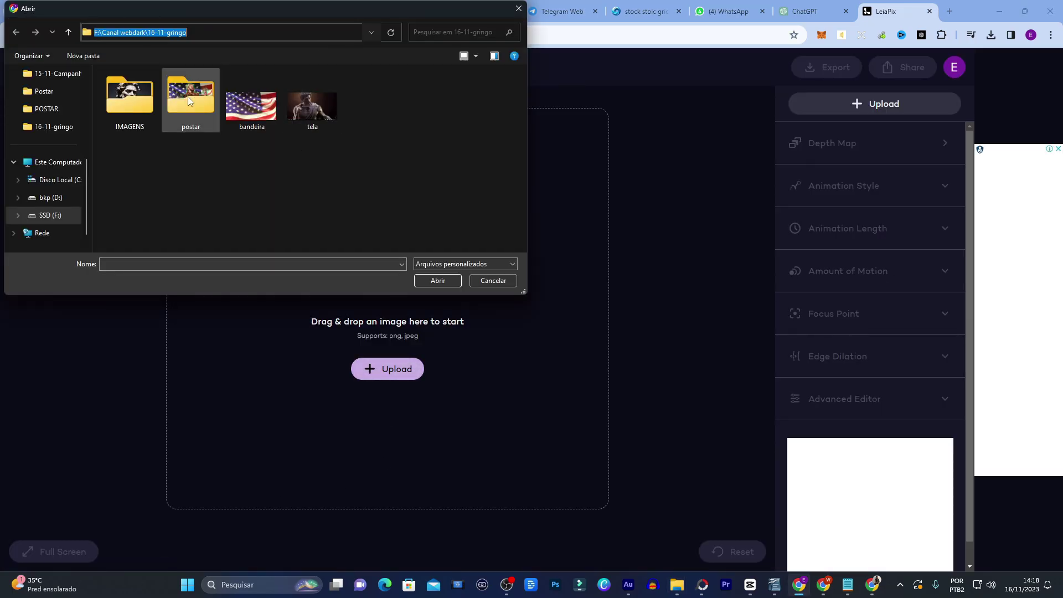
pyautogui.doubleClick(138, 101)
pyautogui.click(311, 106)
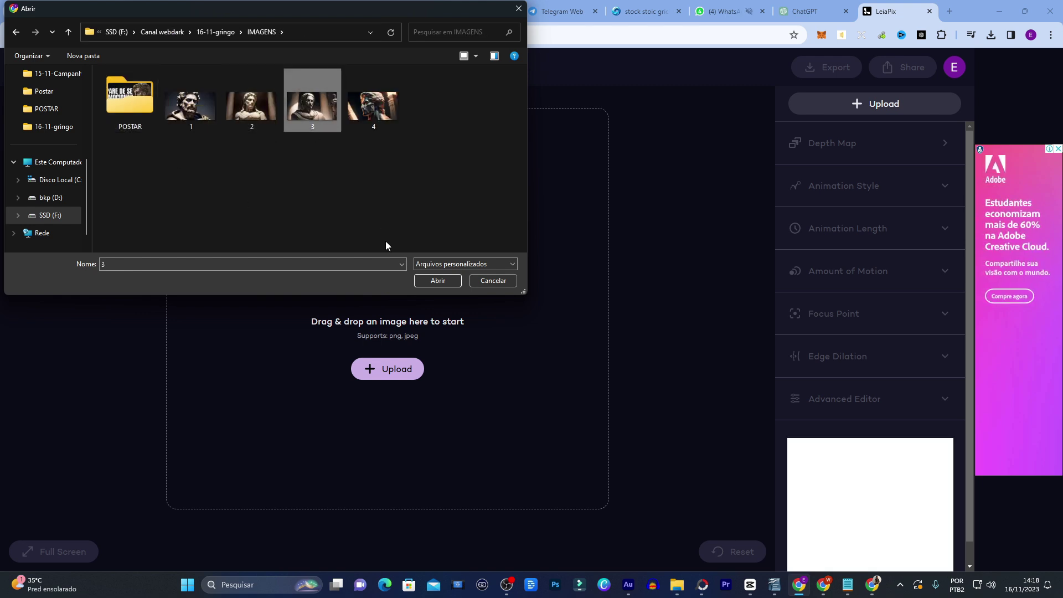
pyautogui.click(438, 281)
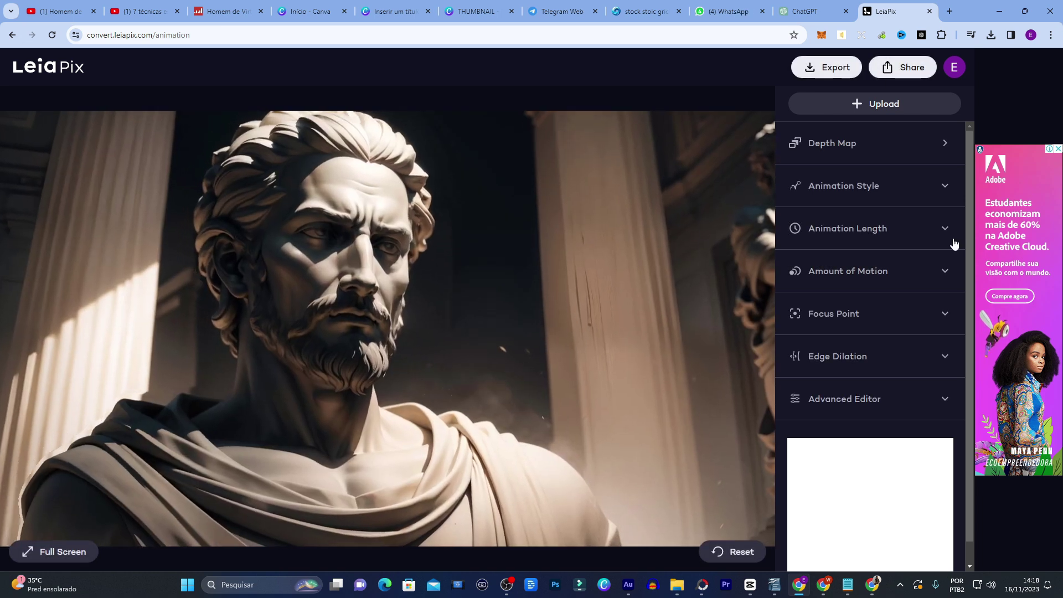
# - Check the animation styles for the statue image, keep Perspective and set the animation length to the longest setting
pyautogui.click(945, 187)
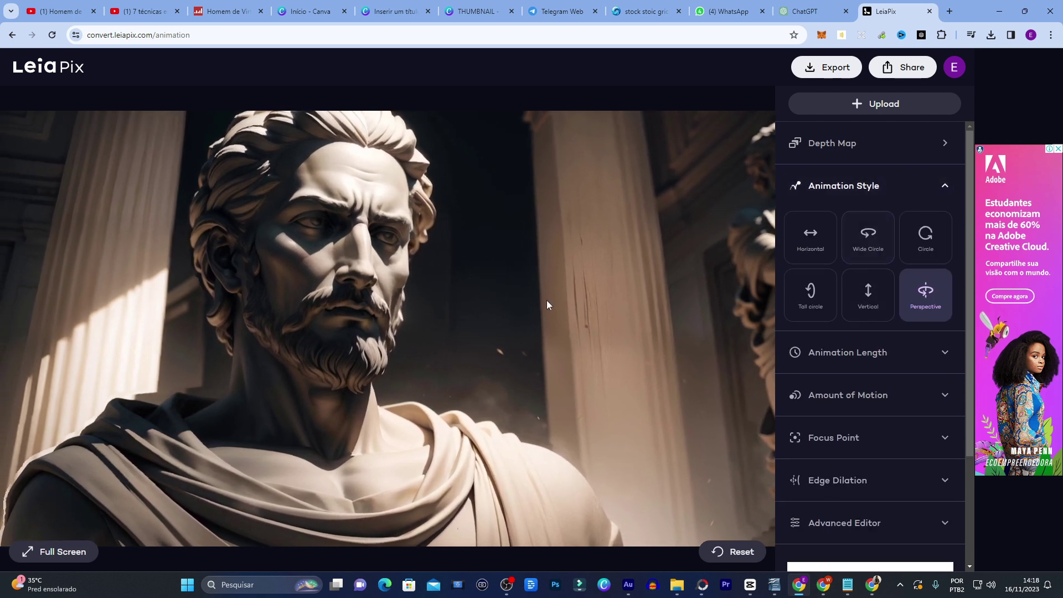
pyautogui.click(845, 357)
pyautogui.moveTo(873, 385); pyautogui.dragTo(949, 384)
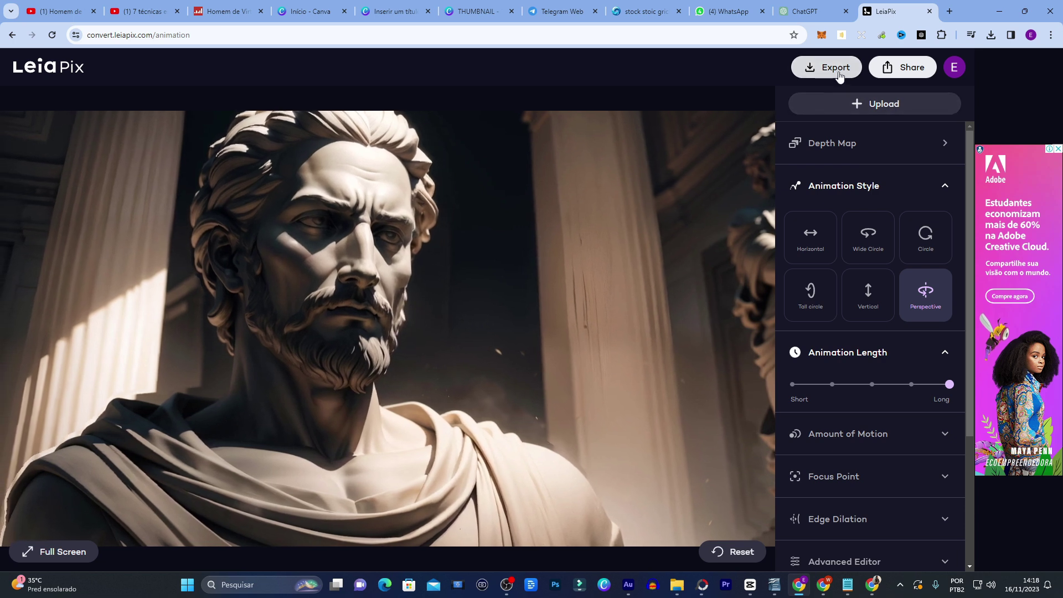
# - Export the animation as MP4 (limited to 720p) and save it as 3_animation in the IMAGENS folder
pyautogui.click(827, 67)
pyautogui.click(551, 292)
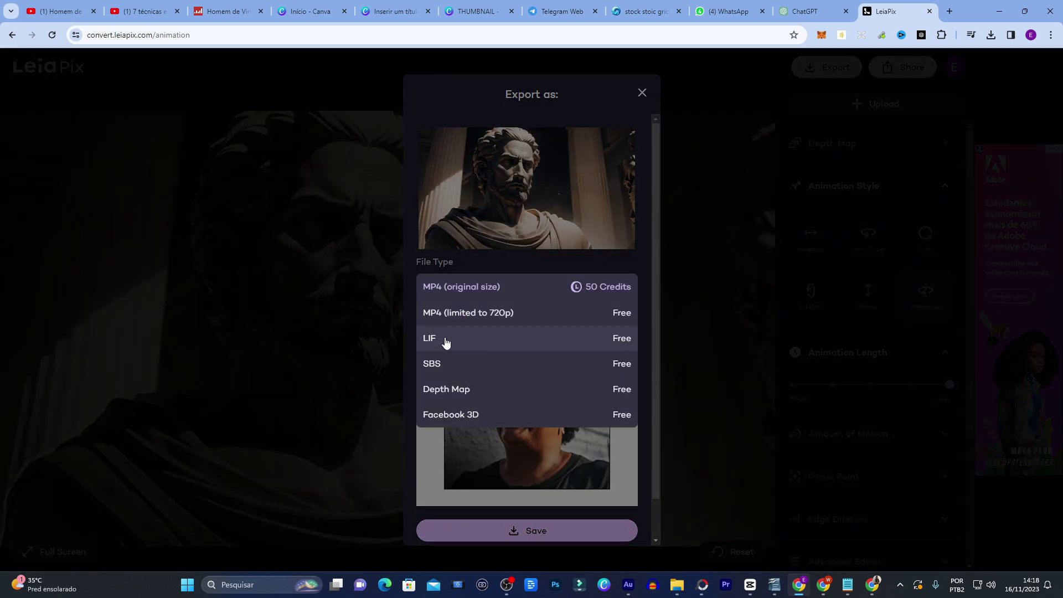
pyautogui.click(487, 311)
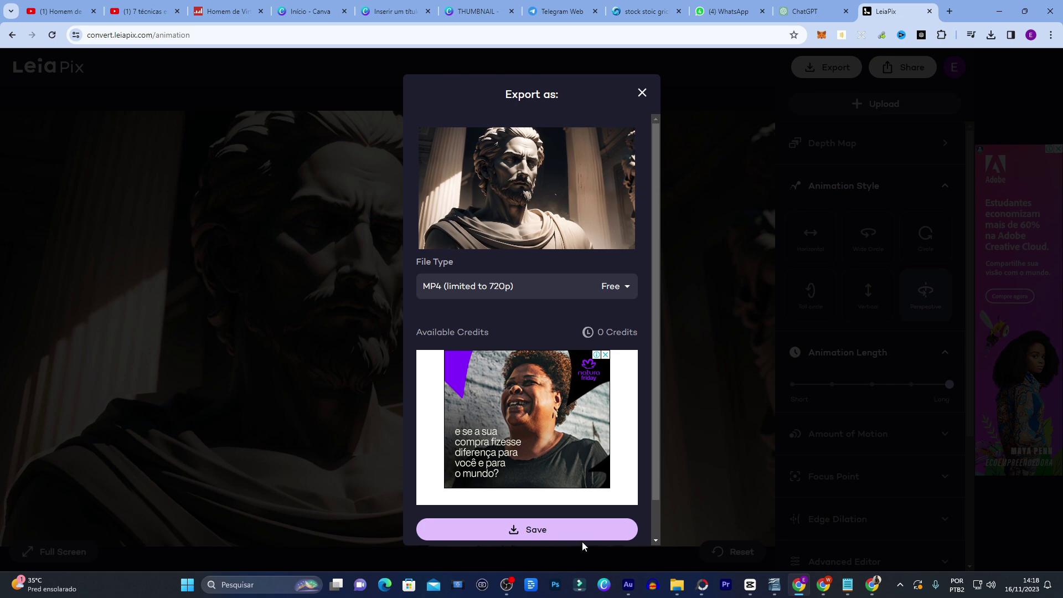
pyautogui.click(552, 527)
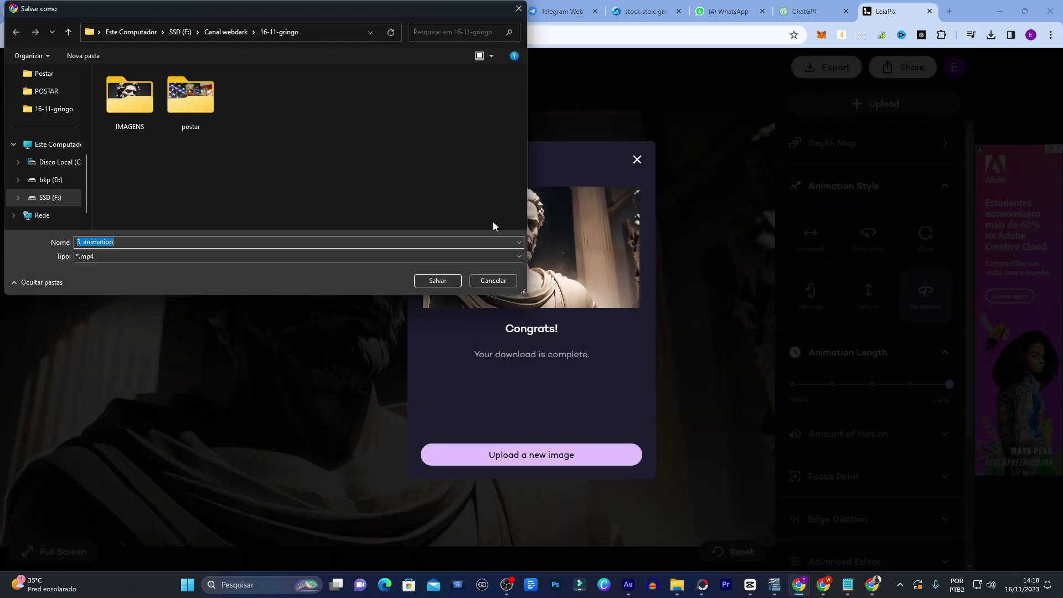
pyautogui.doubleClick(129, 95)
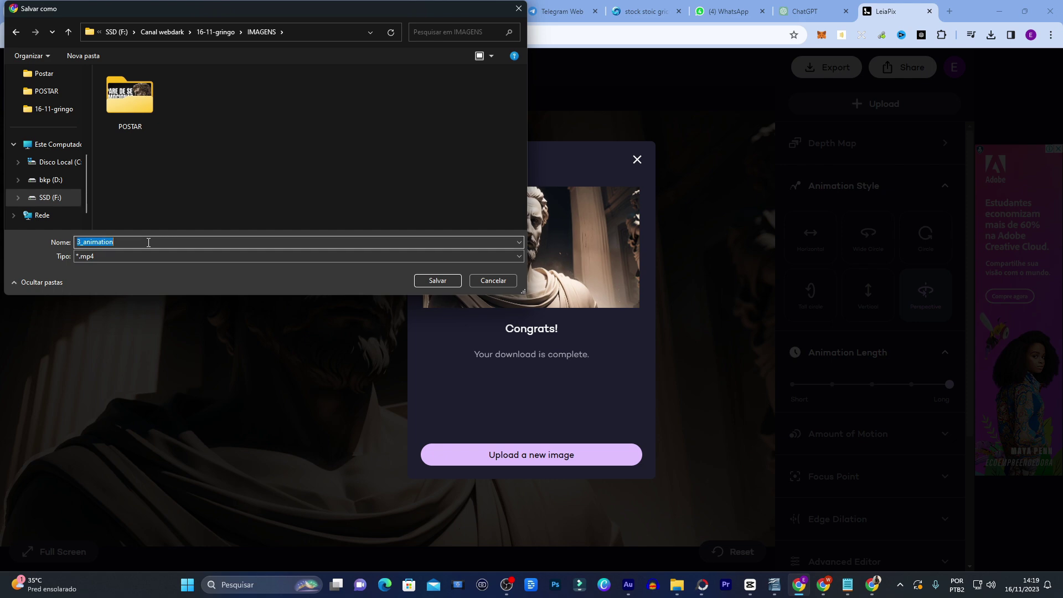
pyautogui.press('Return')
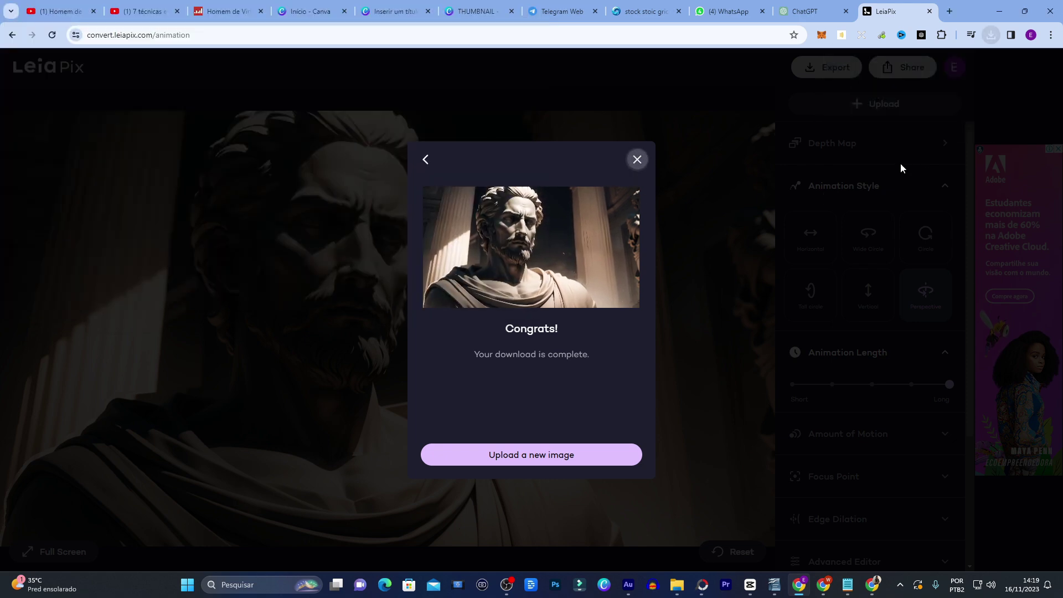
# - Upload image 4 from the IMAGENS folder and set its animation style to Horizontal
pyautogui.click(637, 161)
pyautogui.click(875, 103)
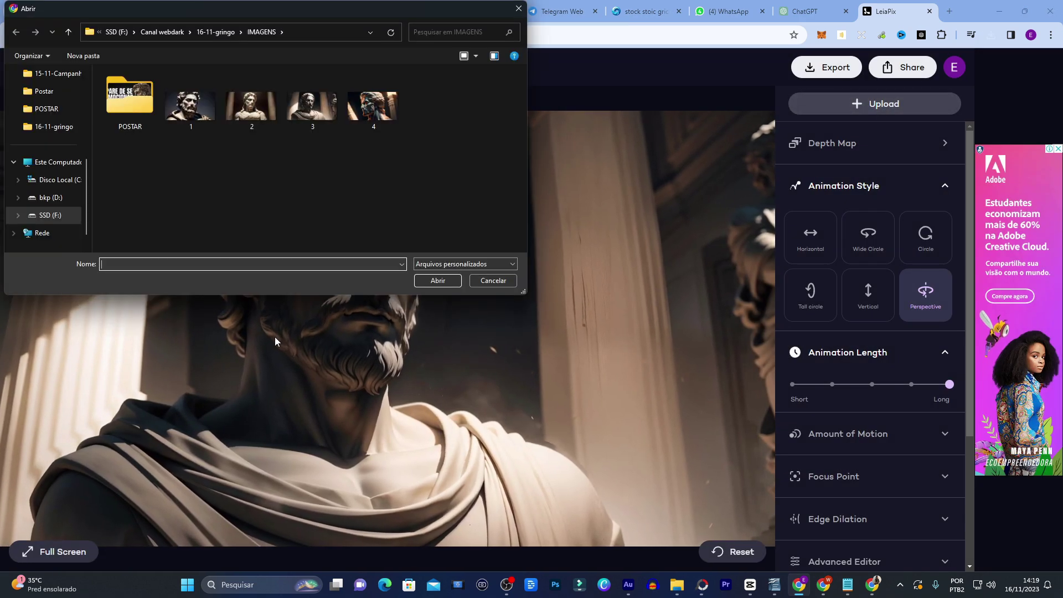
pyautogui.click(373, 100)
pyautogui.click(434, 278)
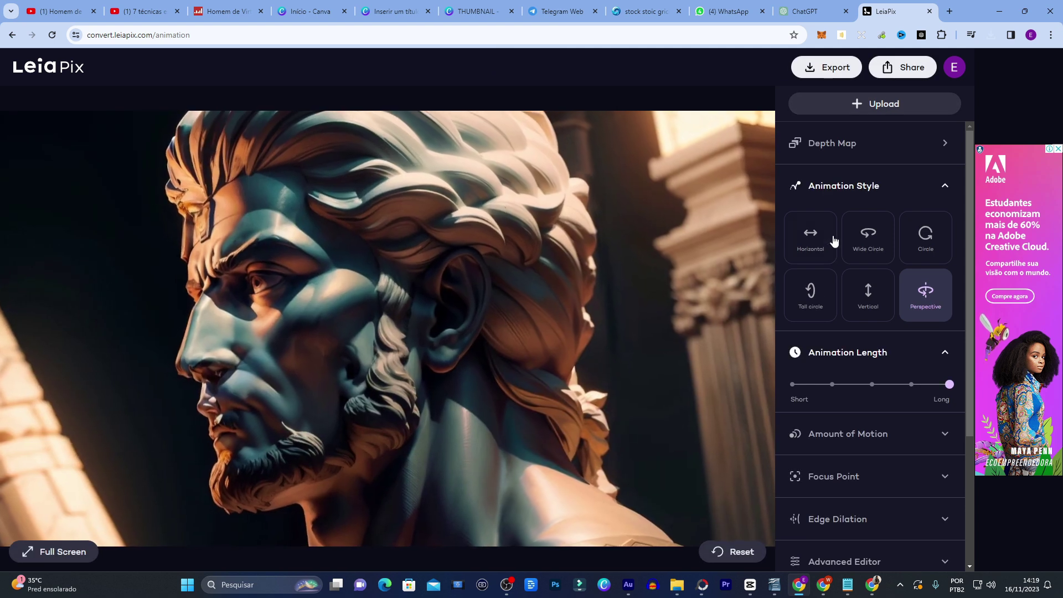
pyautogui.click(833, 241)
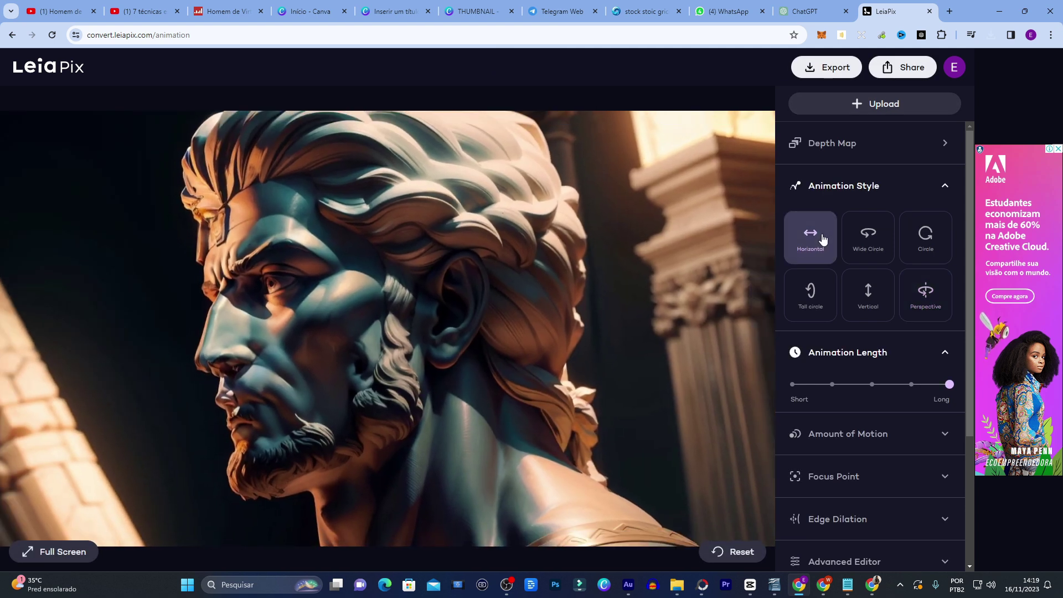
# - Export the second animation as MP4 (limited to 720p) and save it as 4_animation in the POSTAR folder
pyautogui.click(845, 66)
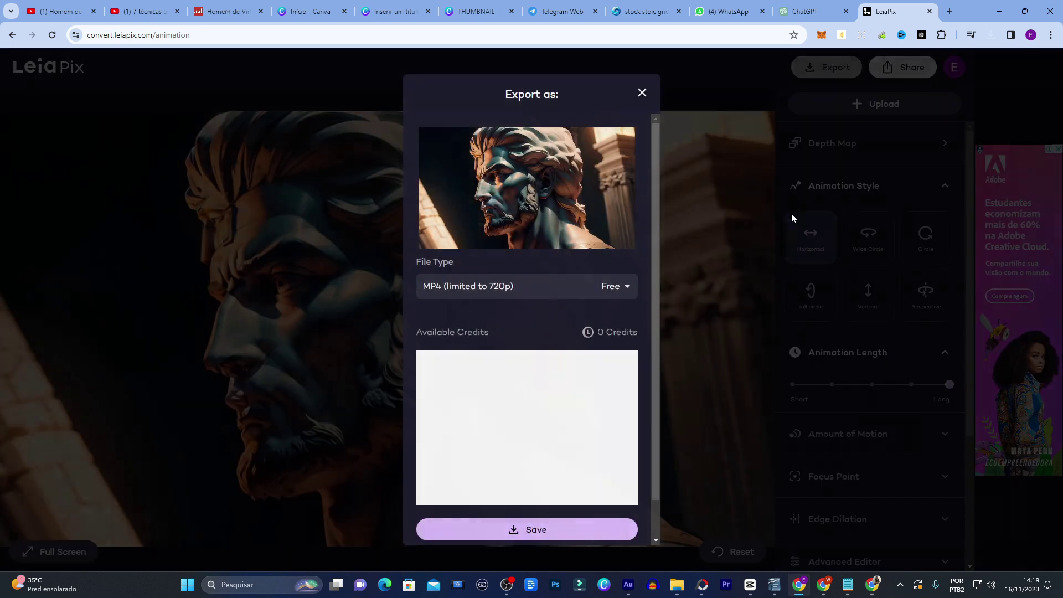
pyautogui.click(555, 531)
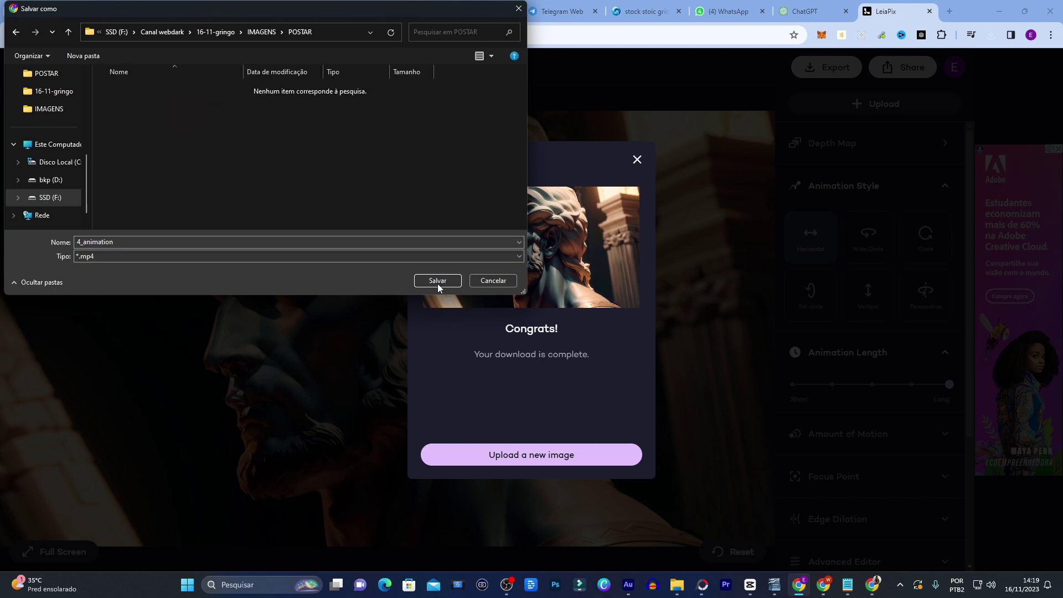
pyautogui.click(438, 286)
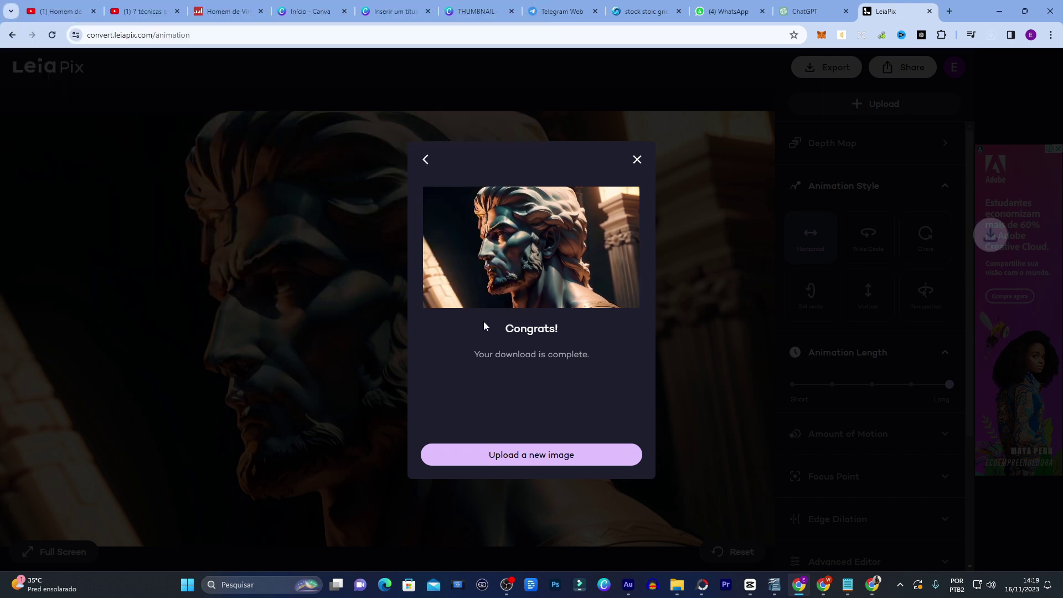
# - Locate the downloaded 4_animation file in File Explorer and move it from the POSTAR folder into the IMAGENS folder
pyautogui.moveTo(682, 586)
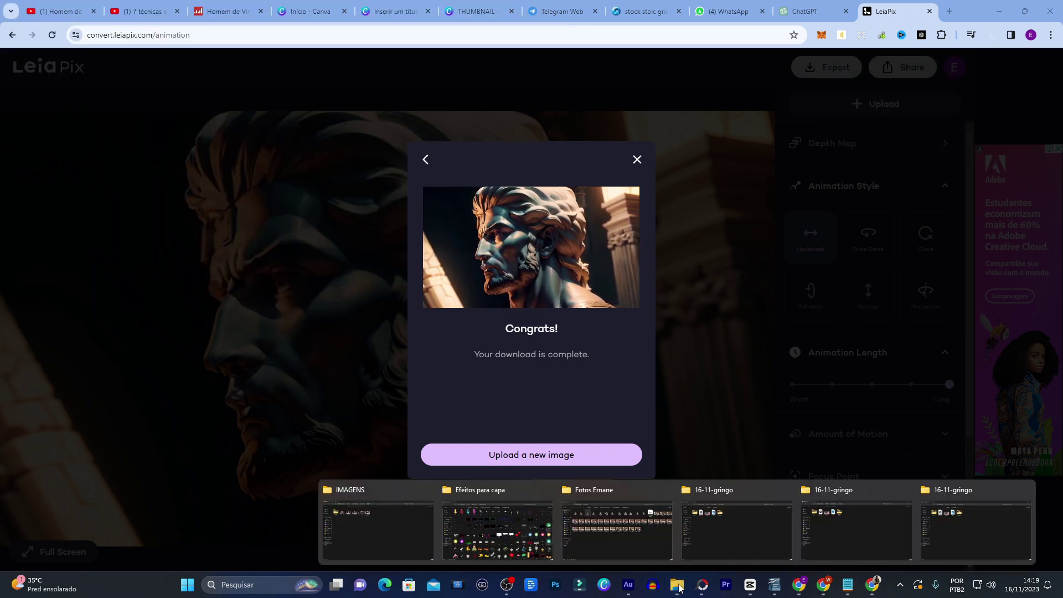
pyautogui.click(729, 527)
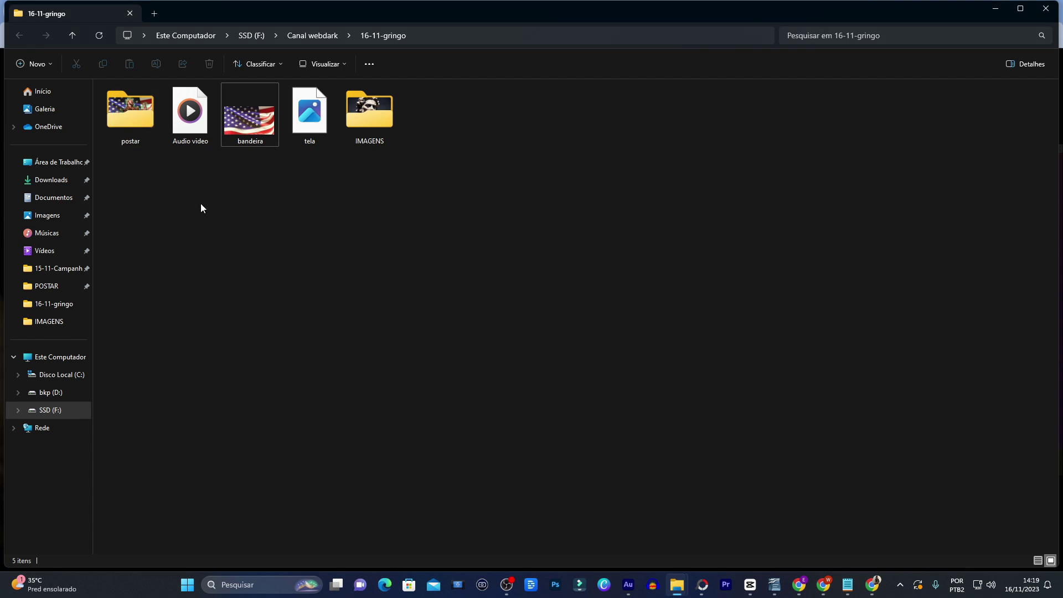
pyautogui.doubleClick(369, 113)
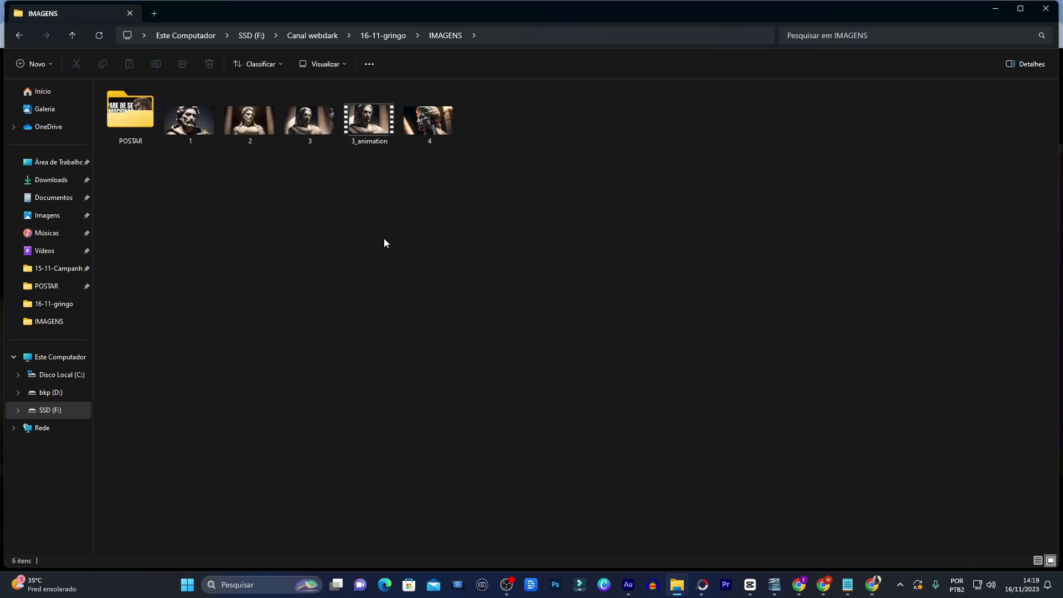
pyautogui.click(370, 118)
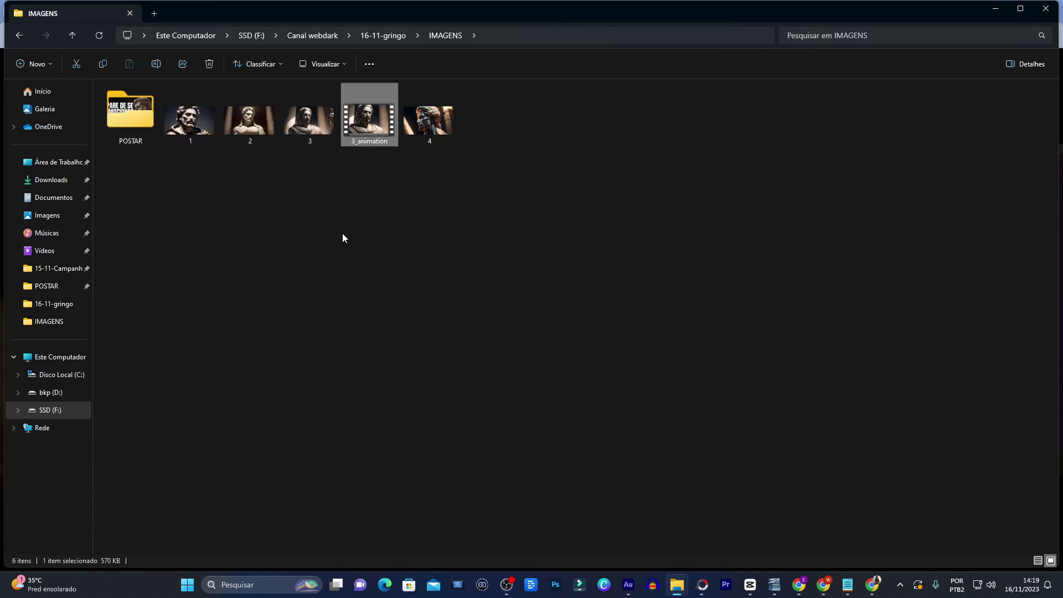
pyautogui.hotkey('alt', 'Tab')
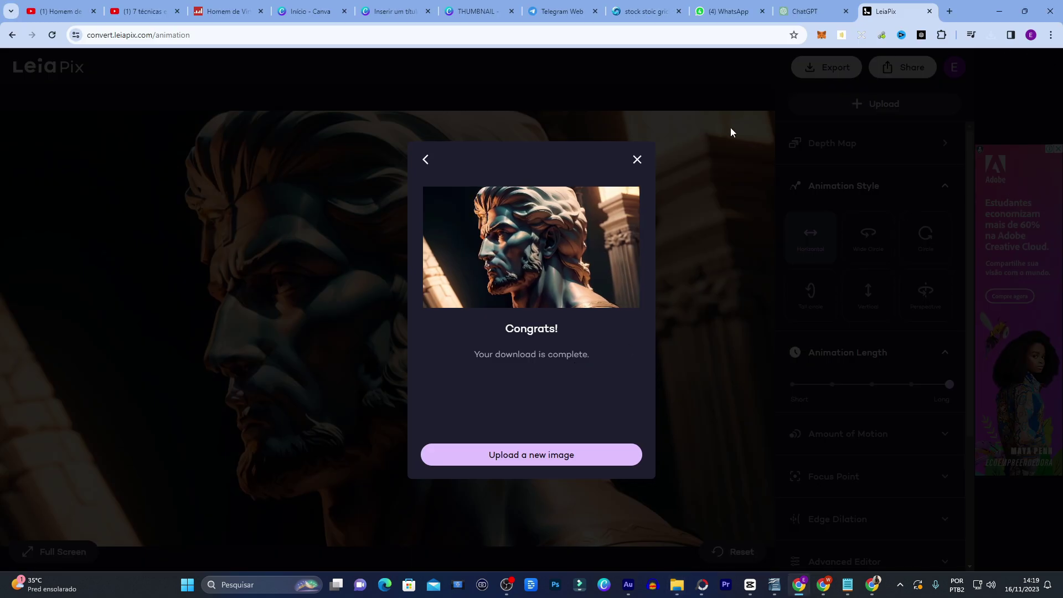
pyautogui.click(679, 164)
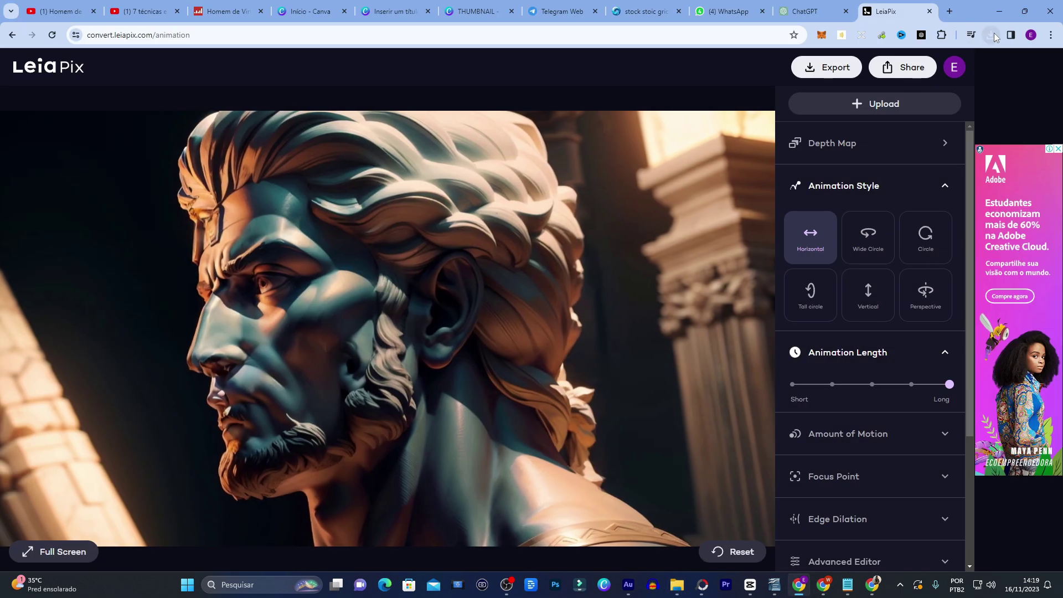
pyautogui.click(992, 35)
pyautogui.click(962, 85)
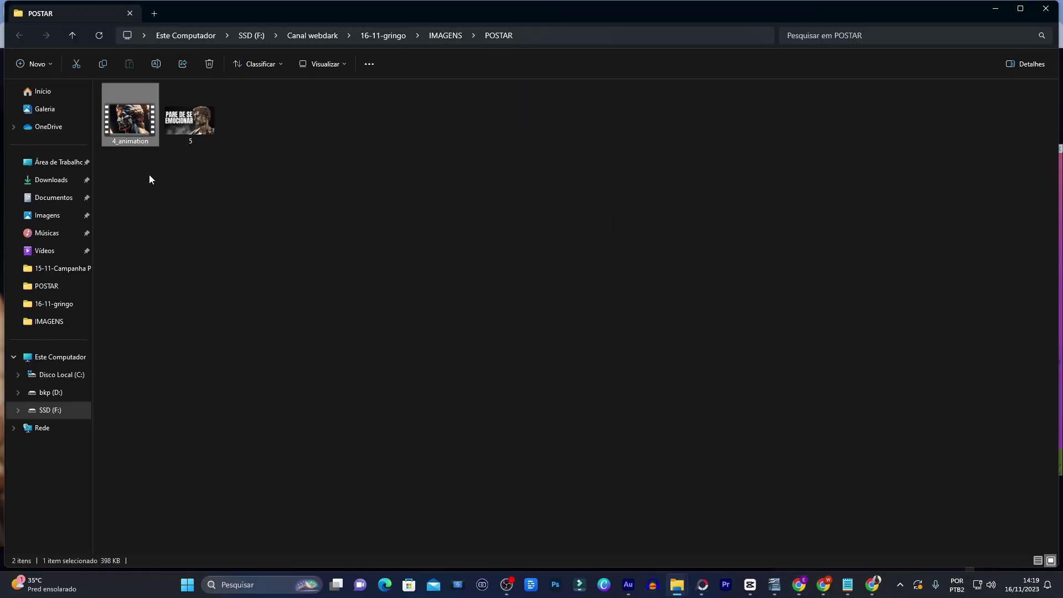
pyautogui.click(446, 35)
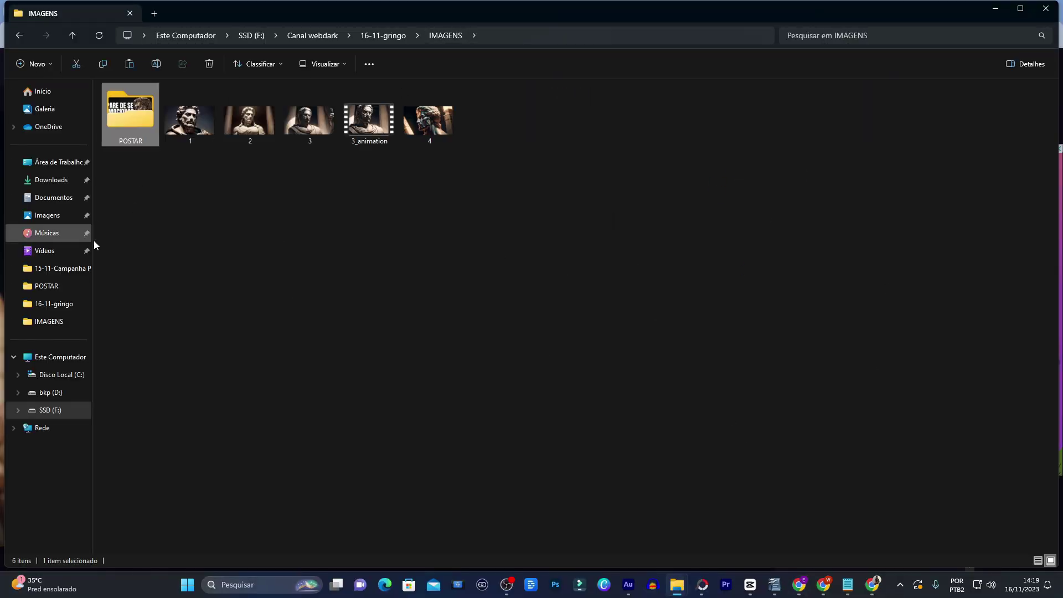
pyautogui.click(769, 169)
pyautogui.hotkey('ctrl', 'v')
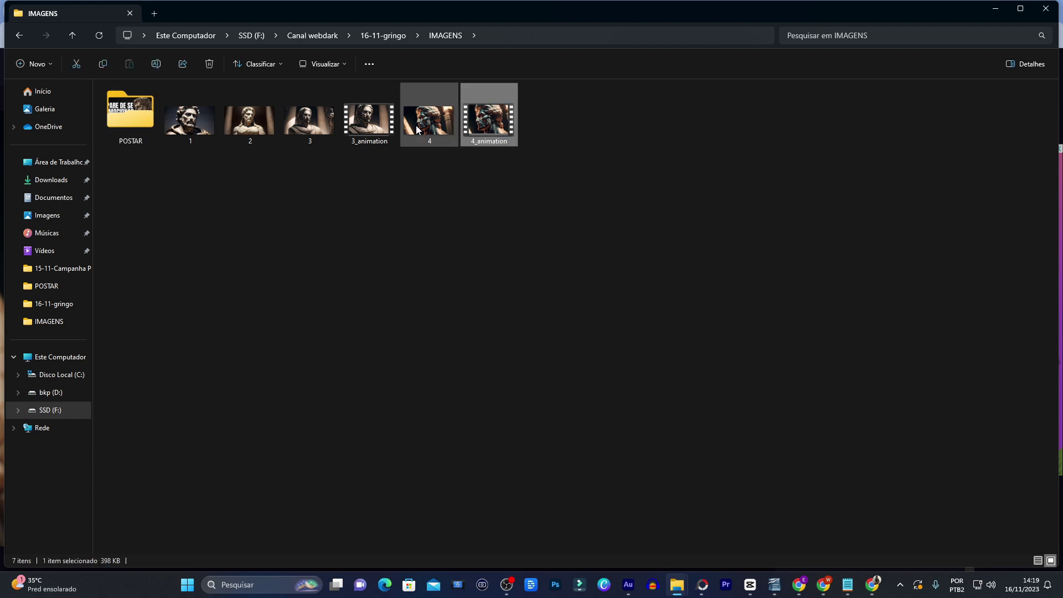
# - Import 3_animation and 4_animation from the IMAGENS folder into the CapCut project's media
pyautogui.click(370, 119)
pyautogui.keyDown('ctrl'); pyautogui.click(493, 136); pyautogui.keyUp('ctrl')
pyautogui.hotkey('alt', 'Tab')
pyautogui.moveTo(492, 136); pyautogui.dragTo(335, 250)
pyautogui.press('Tab')
pyautogui.press('Tab')
pyautogui.press('Tab')
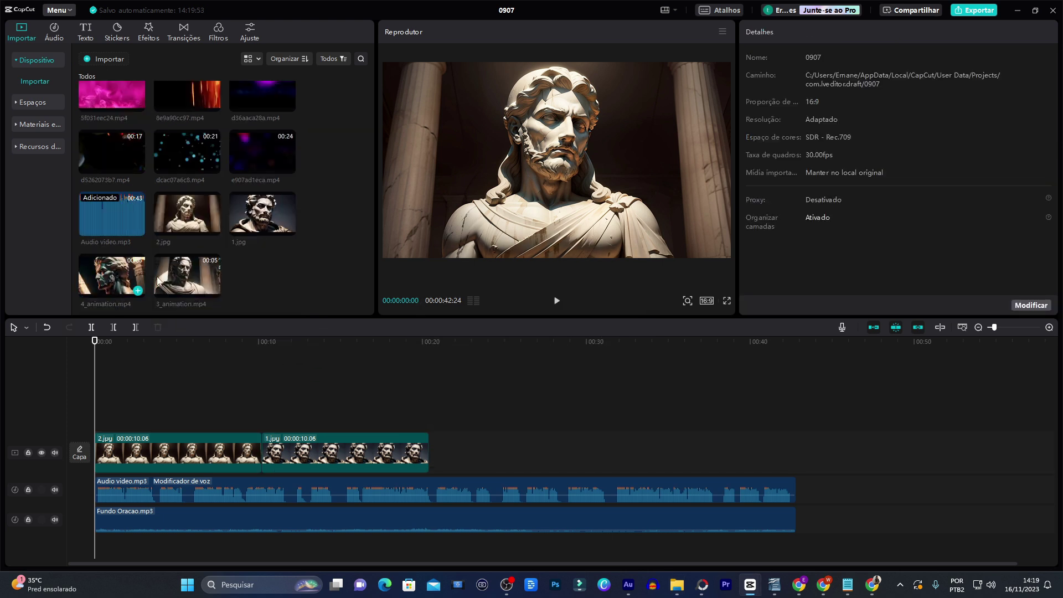
# - Add 3_animation.mp4 after the 1.jpg clip on the main track and place a copy of it directly behind
pyautogui.moveTo(181, 276); pyautogui.dragTo(438, 456)
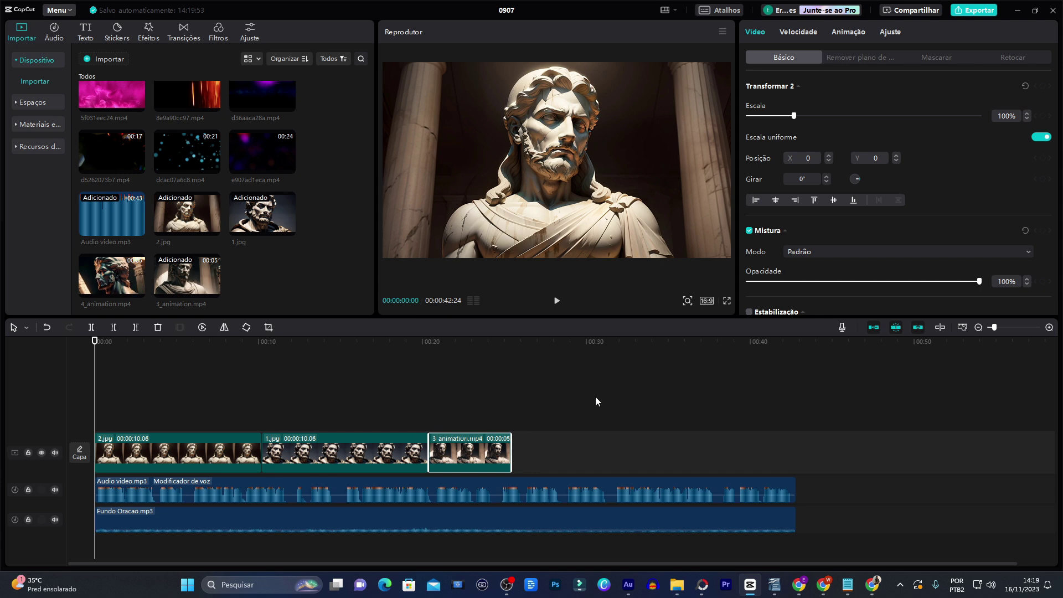
pyautogui.hotkey('ctrl', 'c')
pyautogui.hotkey('ctrl', 'v')
pyautogui.moveTo(147, 414); pyautogui.dragTo(576, 454)
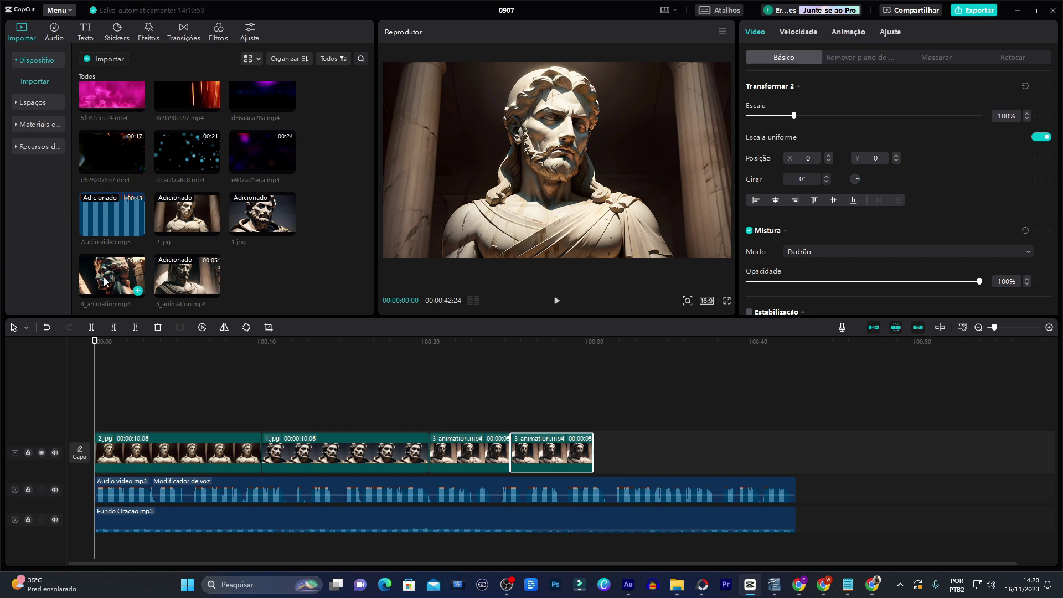
# - Add 4_animation.mp4 at the end of the main track and place a copy of it directly behind
pyautogui.moveTo(104, 282); pyautogui.dragTo(611, 451)
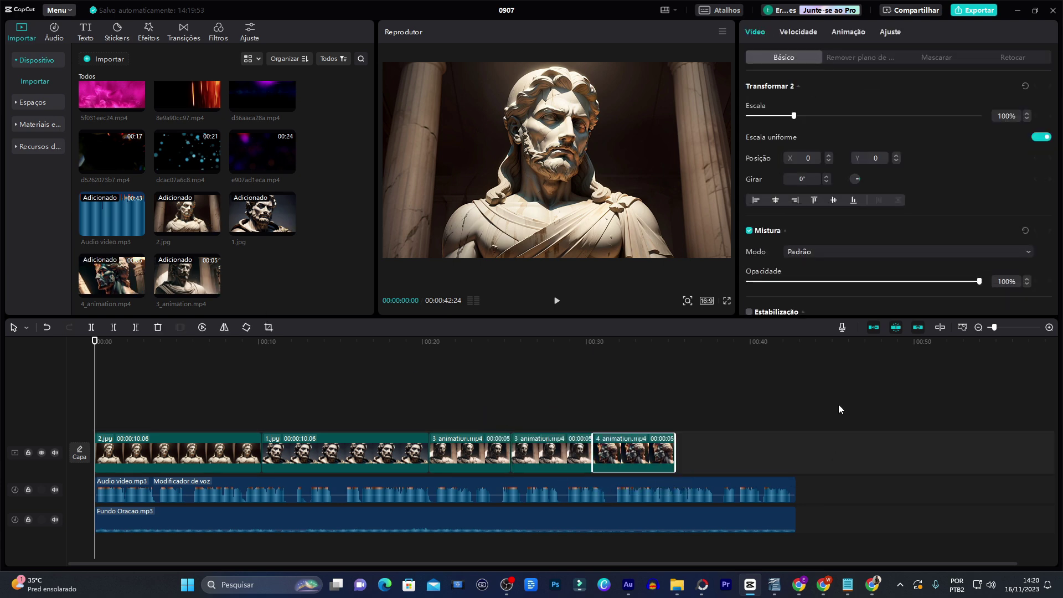
pyautogui.hotkey('ctrl', 'c')
pyautogui.hotkey('ctrl', 'v')
pyautogui.moveTo(158, 412); pyautogui.dragTo(743, 448)
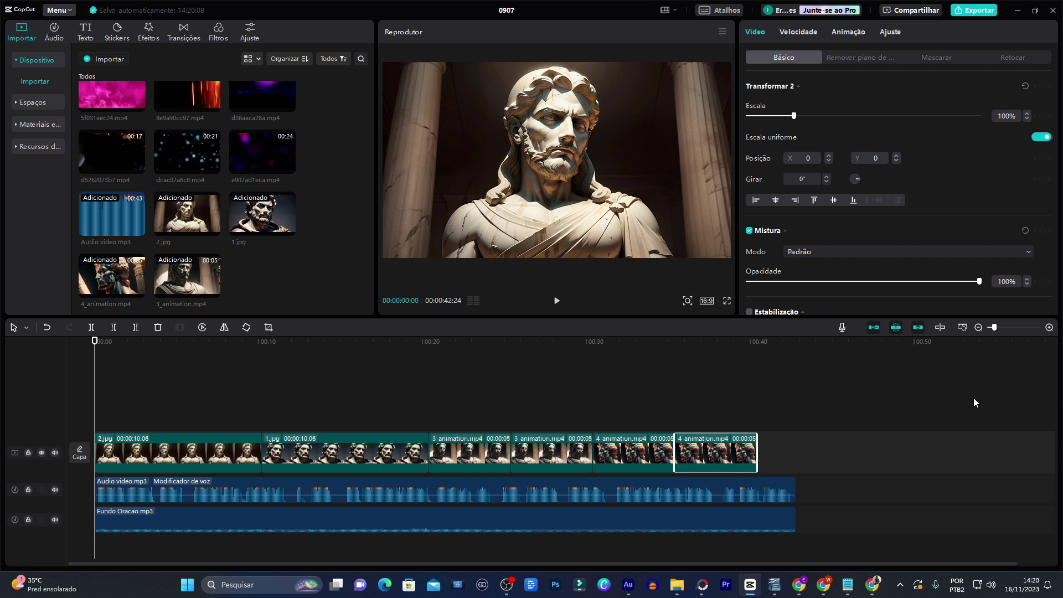
# - Slow the last 4_animation.mp4 clip to a 7.2 s duration and trim the ends of both audio tracks at 00:00:42:18
pyautogui.click(798, 32)
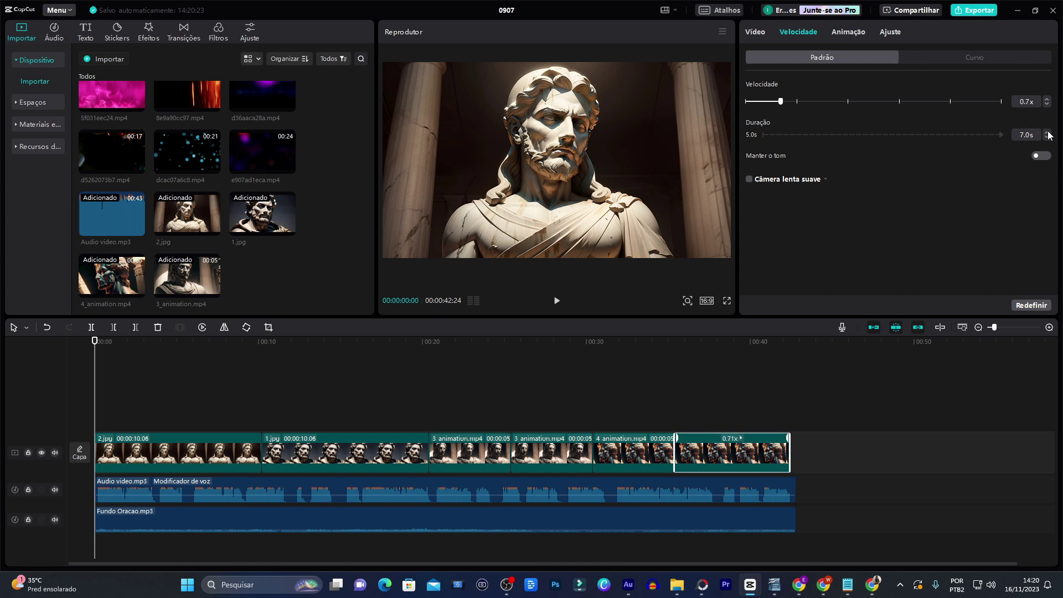
pyautogui.moveTo(92, 355); pyautogui.dragTo(792, 423)
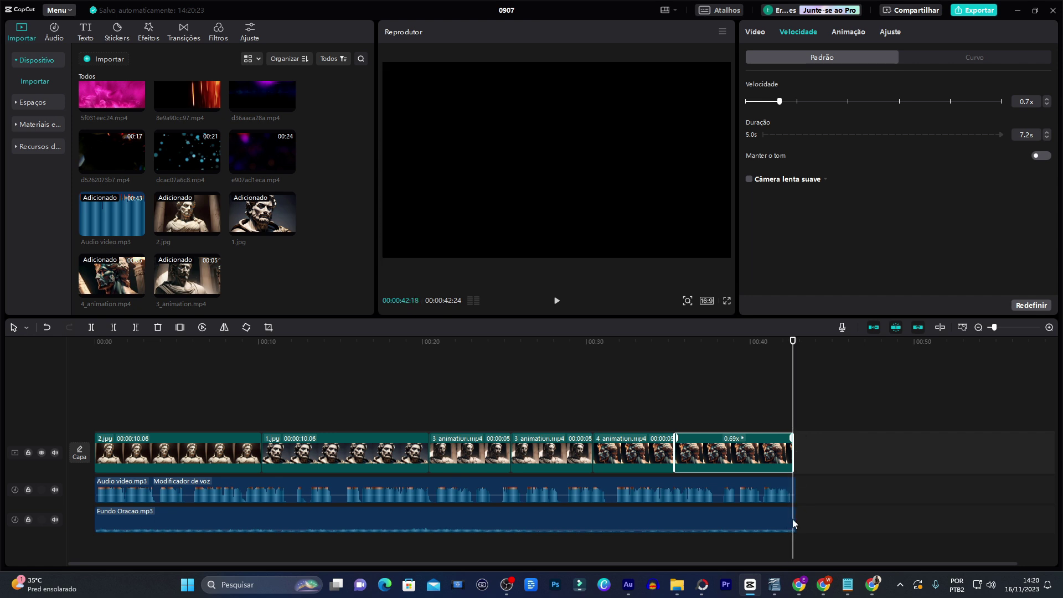
pyautogui.moveTo(858, 424); pyautogui.dragTo(754, 542)
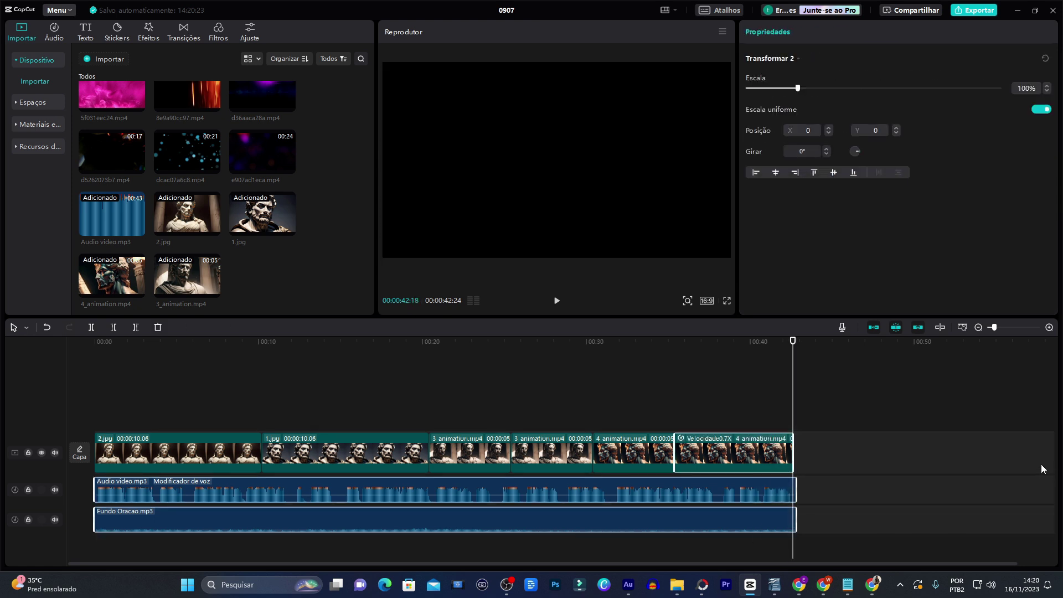
pyautogui.press('Delete')
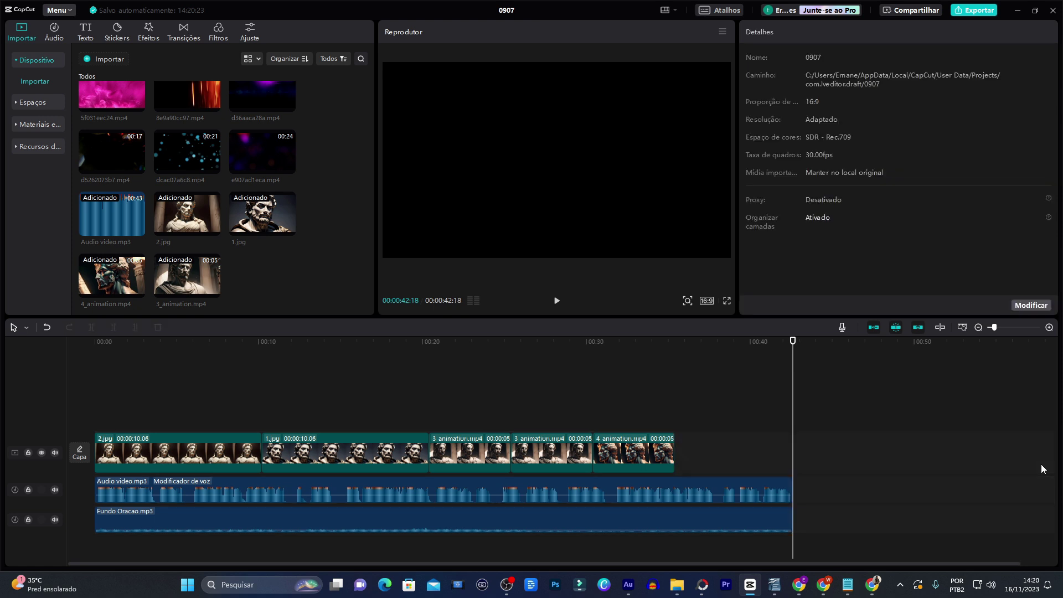
# - Undo the last deletion to restore the slowed 4_animation.mp4 clip, and delete only the leftover pieces of both audio tracks beyond 00:00:42:18
pyautogui.hotkey('ctrl', 'z')
pyautogui.scroll(6, 799, 456)
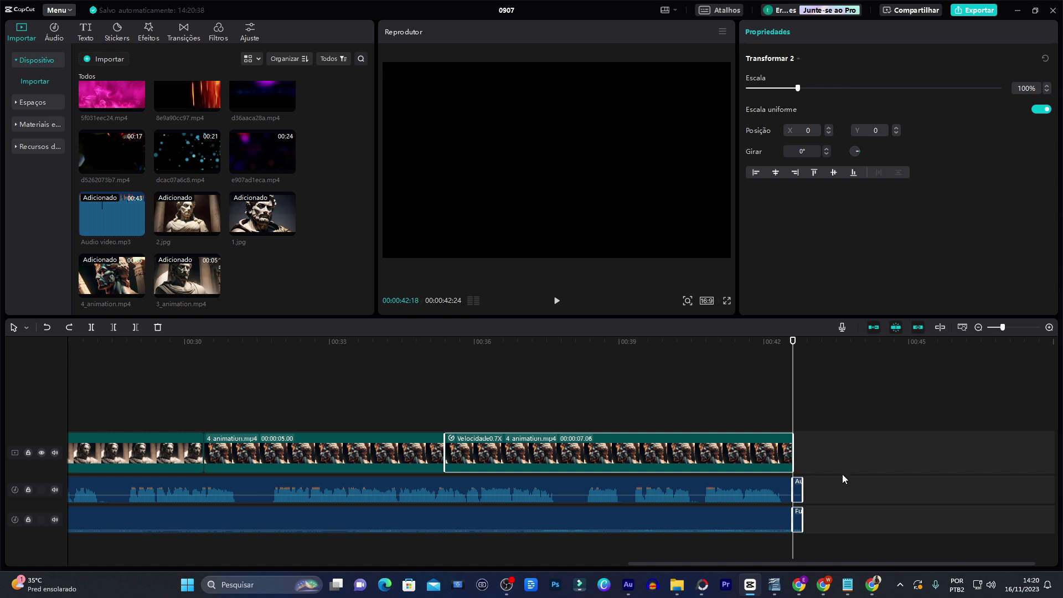
pyautogui.click(826, 470)
pyautogui.click(798, 490)
pyautogui.click(823, 517)
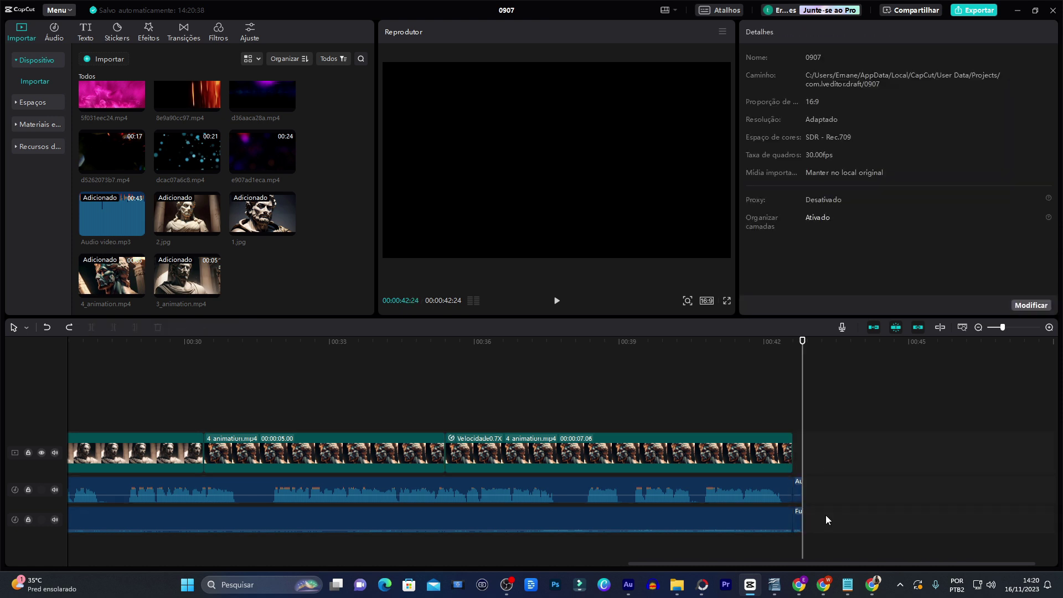
pyautogui.click(797, 490)
pyautogui.keyDown('ctrl'); pyautogui.click(797, 521); pyautogui.keyUp('ctrl')
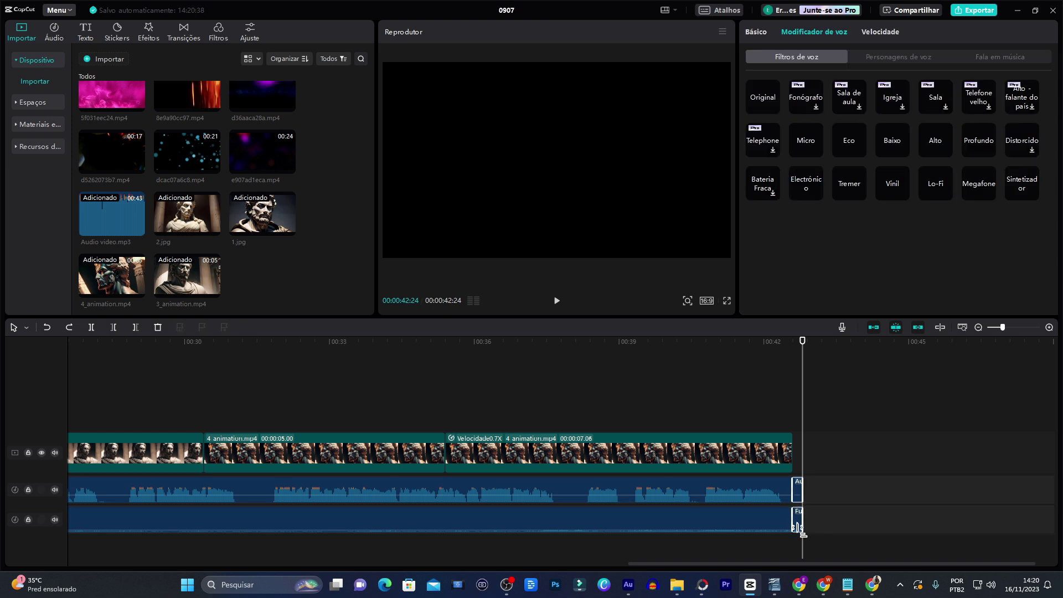
pyautogui.click(801, 538)
pyautogui.scroll(-5, 434, 414)
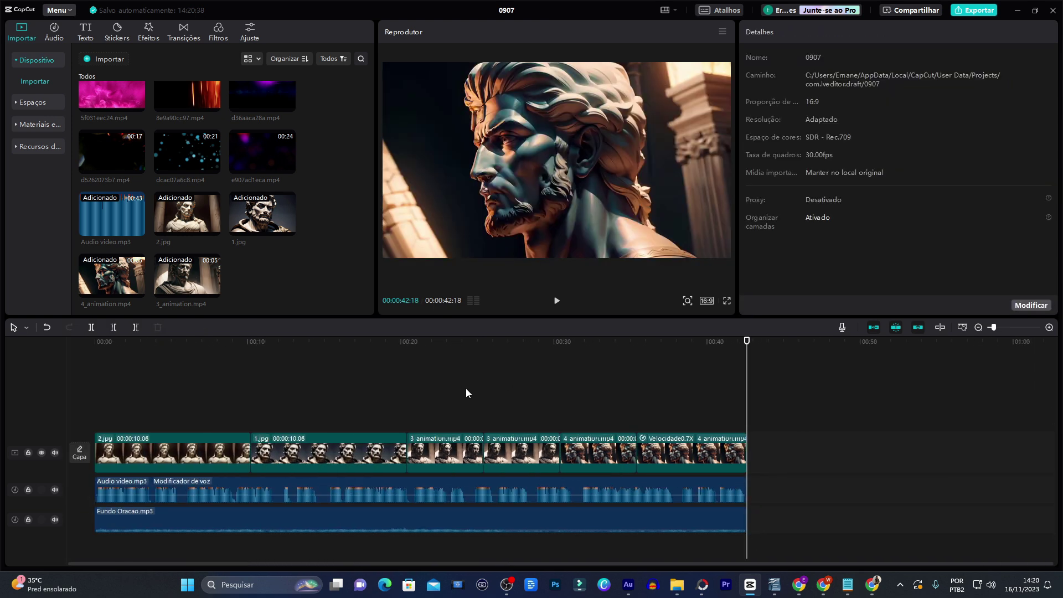
# - Try the "Para ...uerda" transition from the popular transitions between the 2.jpg and 1.jpg clips and play across the cut
pyautogui.scroll(1, 472, 384)
pyautogui.click(69, 382)
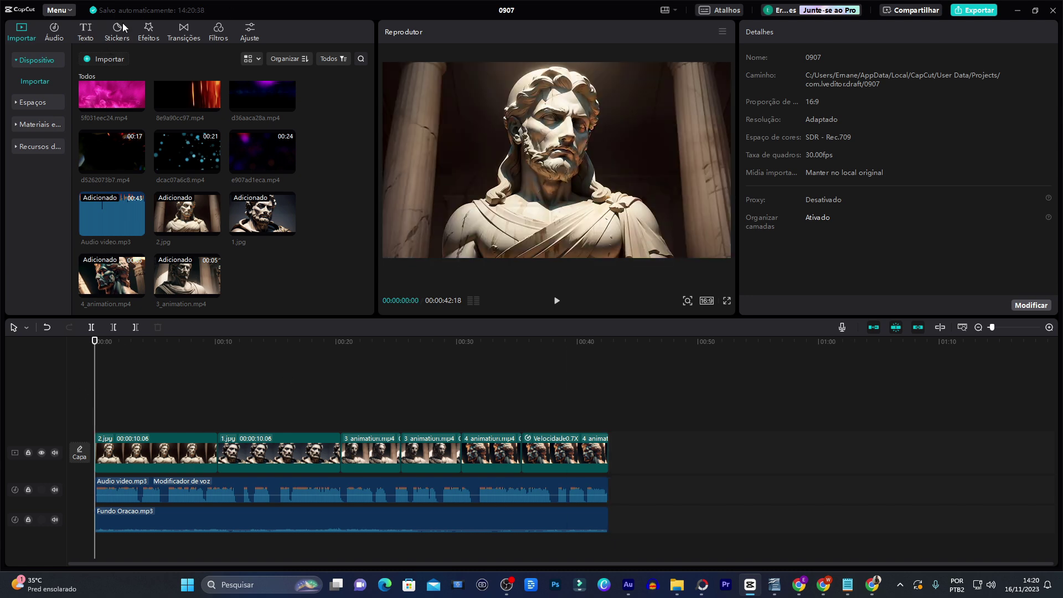
pyautogui.click(190, 27)
pyautogui.scroll(-5, 359, 193)
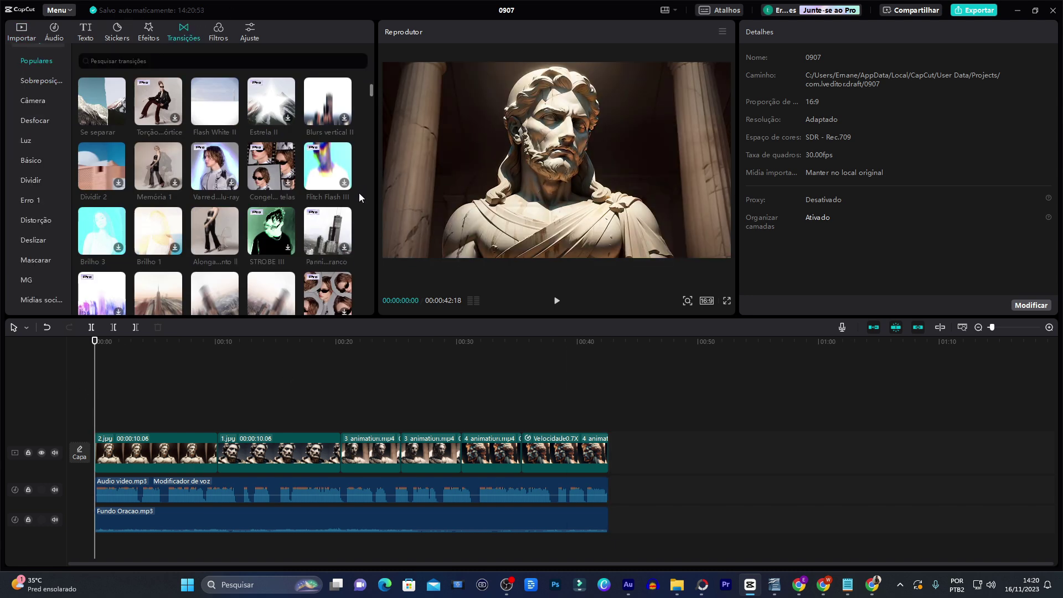
pyautogui.scroll(-5, 326, 253)
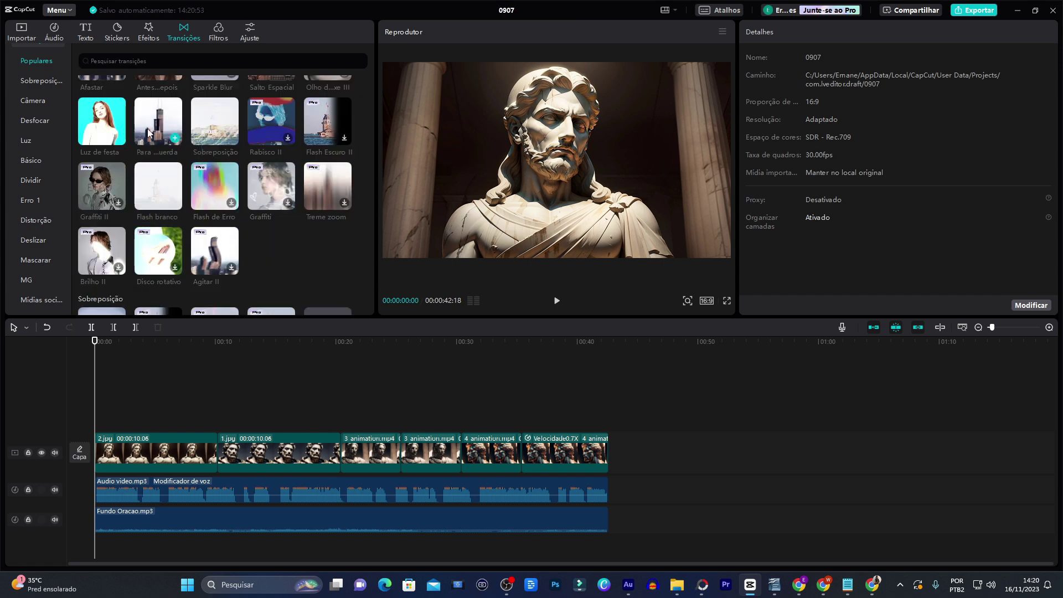
pyautogui.moveTo(164, 127); pyautogui.dragTo(177, 269)
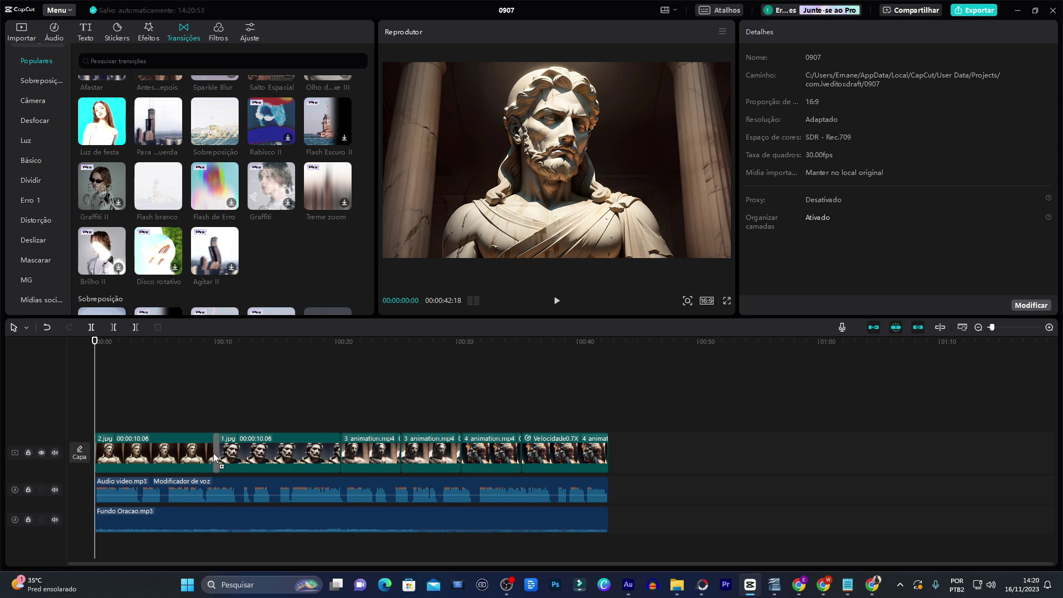
pyautogui.click(214, 342)
pyautogui.press('space')
pyautogui.press('space')
# - Apply the Sobreposição transition between the 2.jpg and 1.jpg clips, accept duplicated frames, and preview the cut
pyautogui.moveTo(211, 129); pyautogui.dragTo(213, 448)
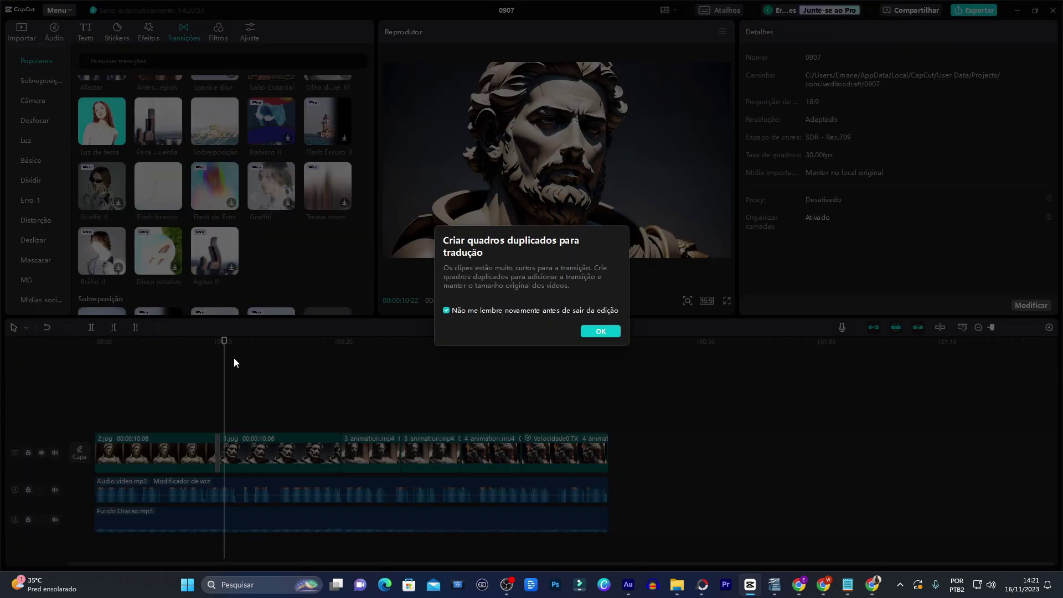
pyautogui.click(600, 331)
pyautogui.moveTo(226, 365); pyautogui.dragTo(205, 370)
pyautogui.press('space')
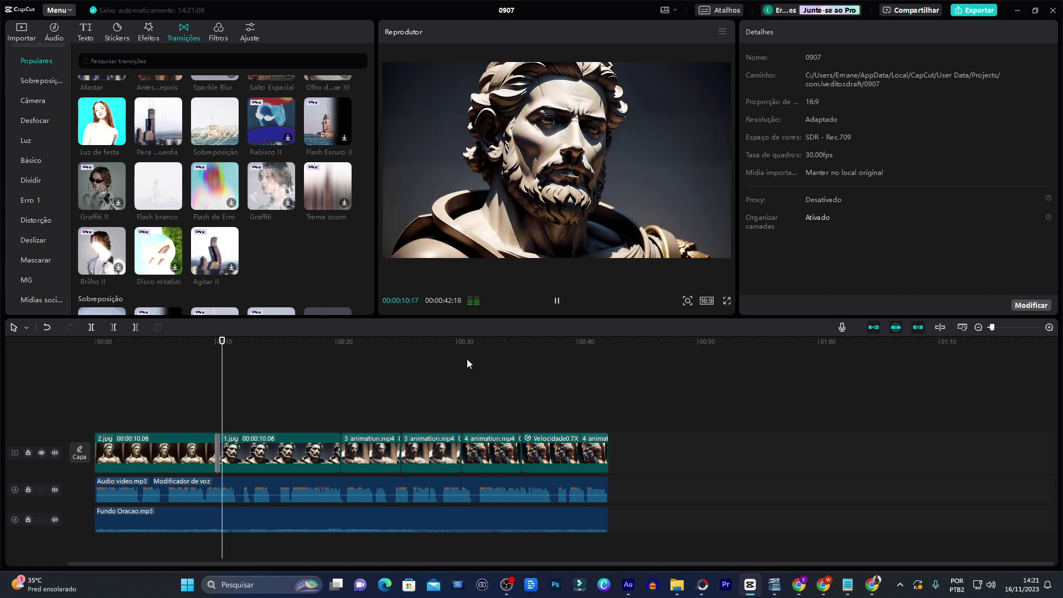
pyautogui.press('space')
# - Add the Dissolver 3 transition between 1.jpg and the first 3_animation.mp4 clip and play across it
pyautogui.scroll(-4, 320, 237)
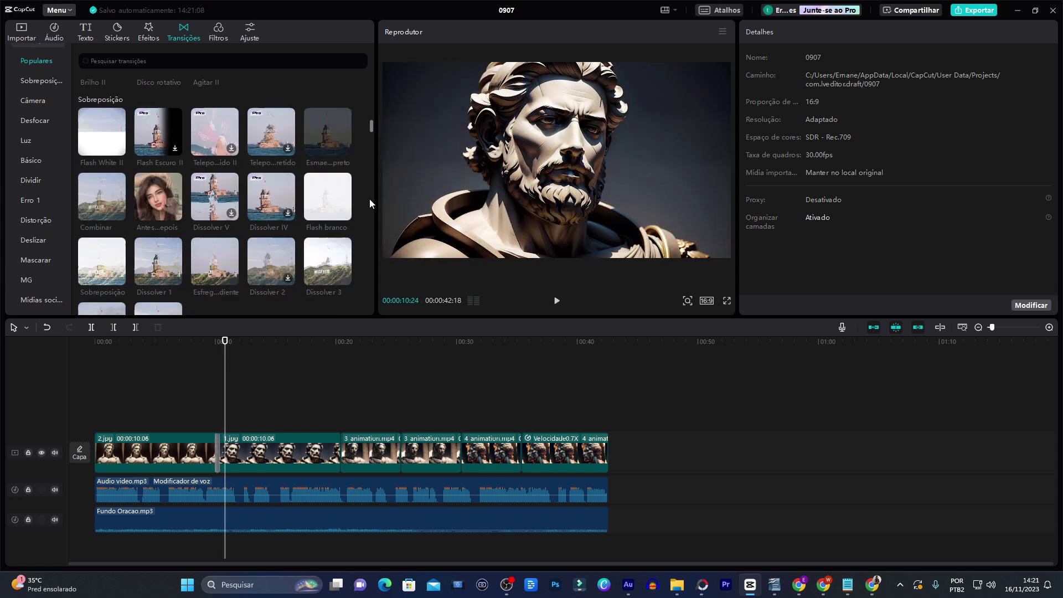
pyautogui.moveTo(214, 143)
pyautogui.mouseDown()
pyautogui.moveTo(389, 185)
pyautogui.moveTo(321, 468)
pyautogui.moveTo(338, 451)
pyautogui.mouseUp()
pyautogui.click(331, 345)
pyautogui.press('space')
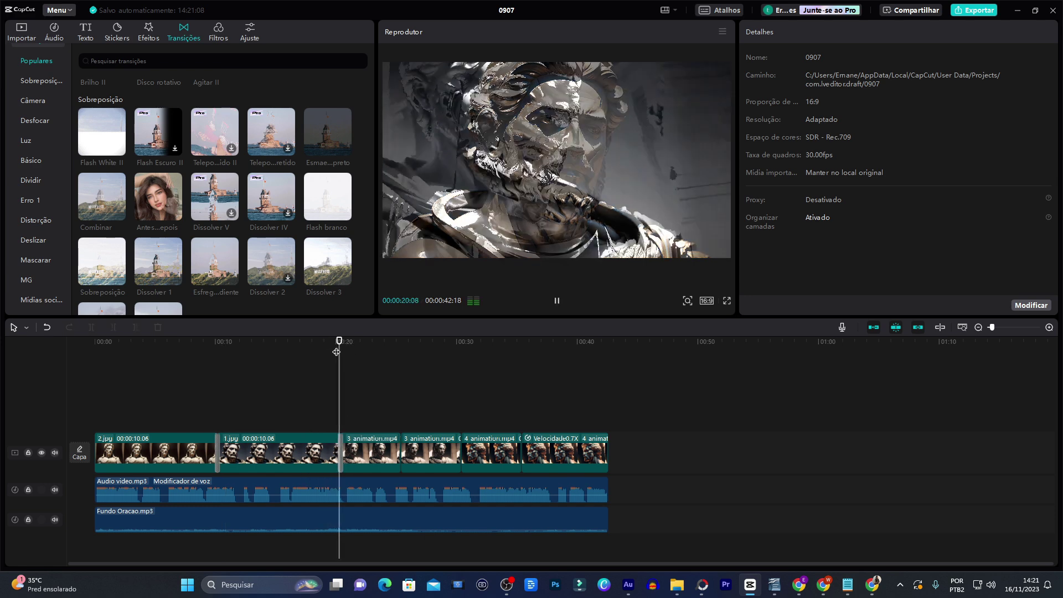
pyautogui.press('space')
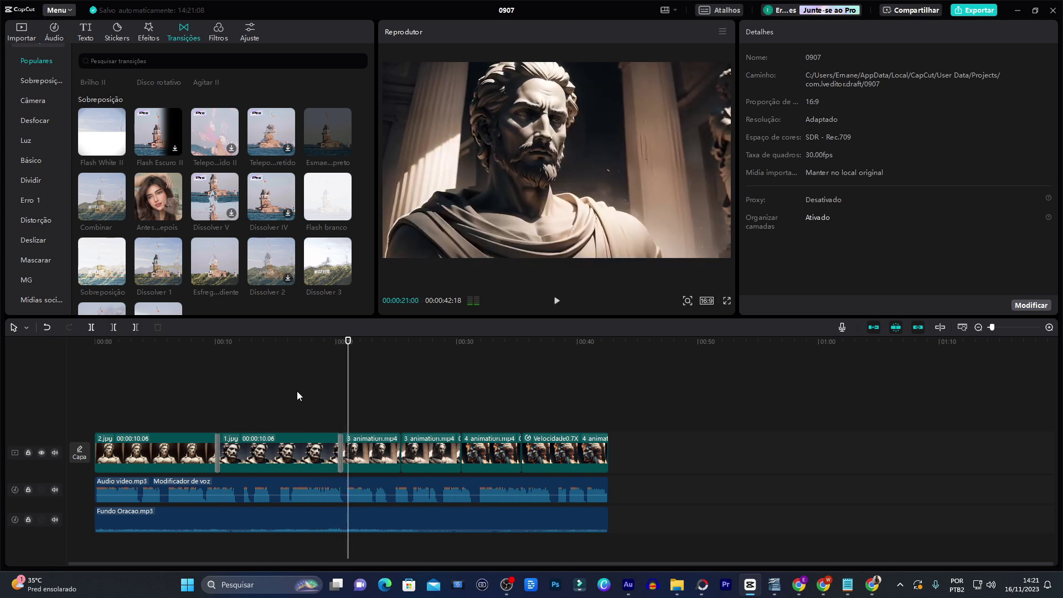
# - Lengthen the Dissolver 3 transition after 1.jpg to 1.4 s and preview it
pyautogui.click(338, 452)
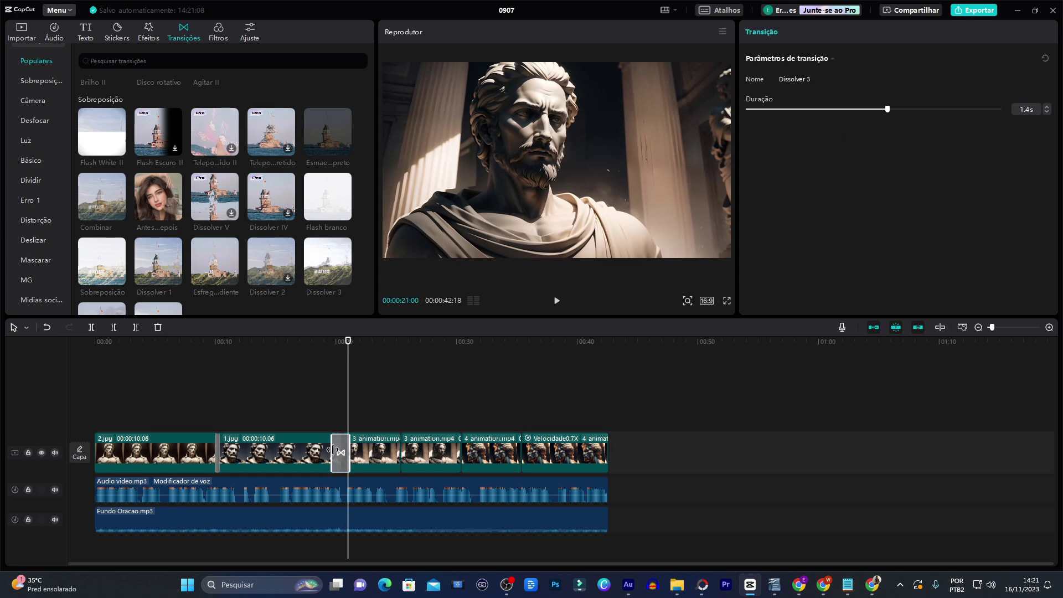
pyautogui.click(334, 346)
pyautogui.press('space')
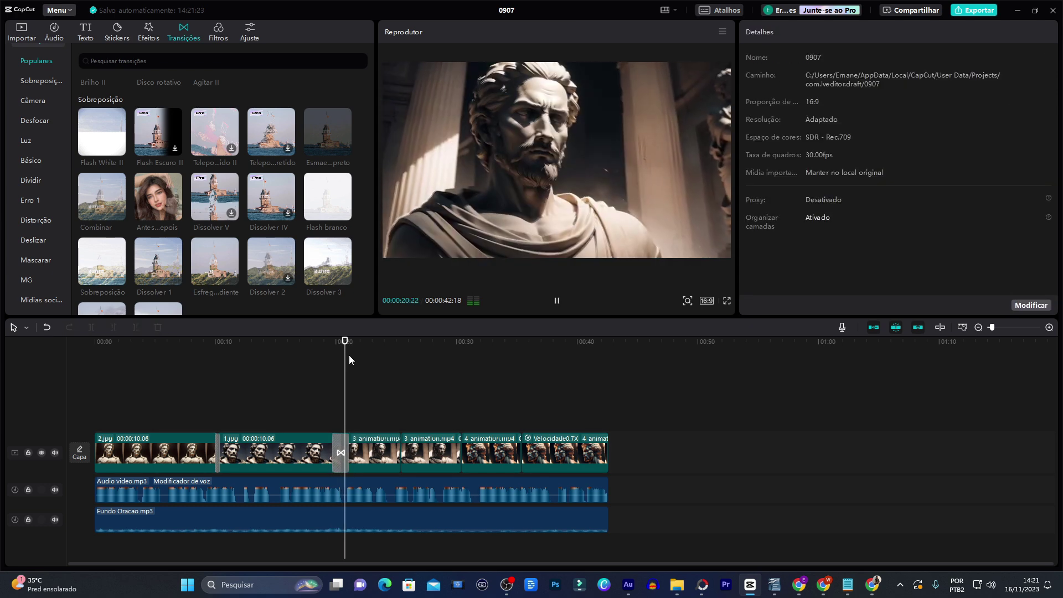
pyautogui.press('space')
# - Add Sobreposição between the last 3_animation.mp4 and first 4_animation.mp4 clips, removing the one tried between the two 3_animation.mp4 clips
pyautogui.moveTo(174, 256)
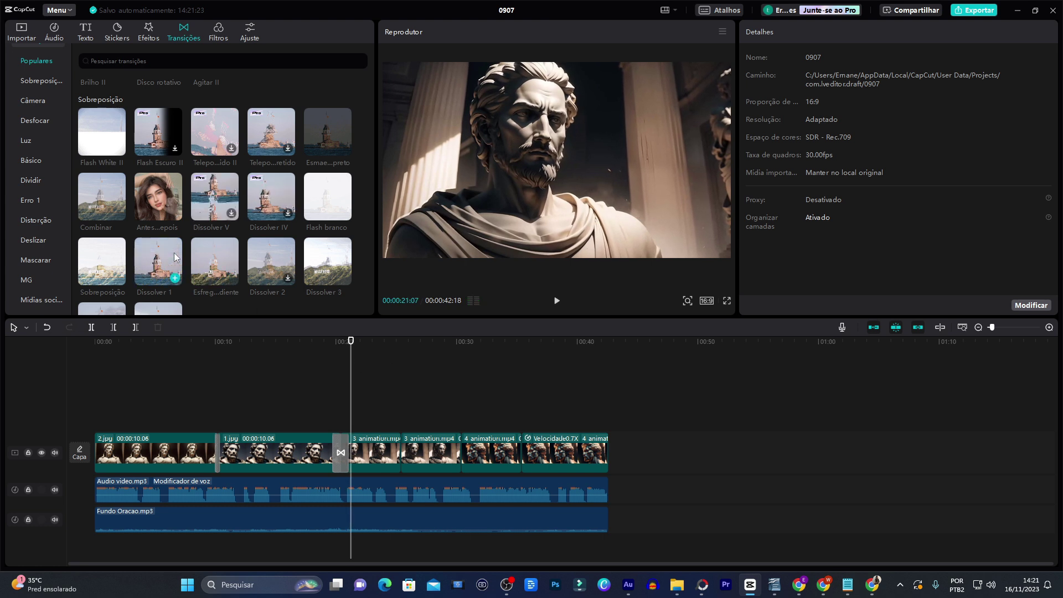
pyautogui.moveTo(102, 261); pyautogui.dragTo(401, 451)
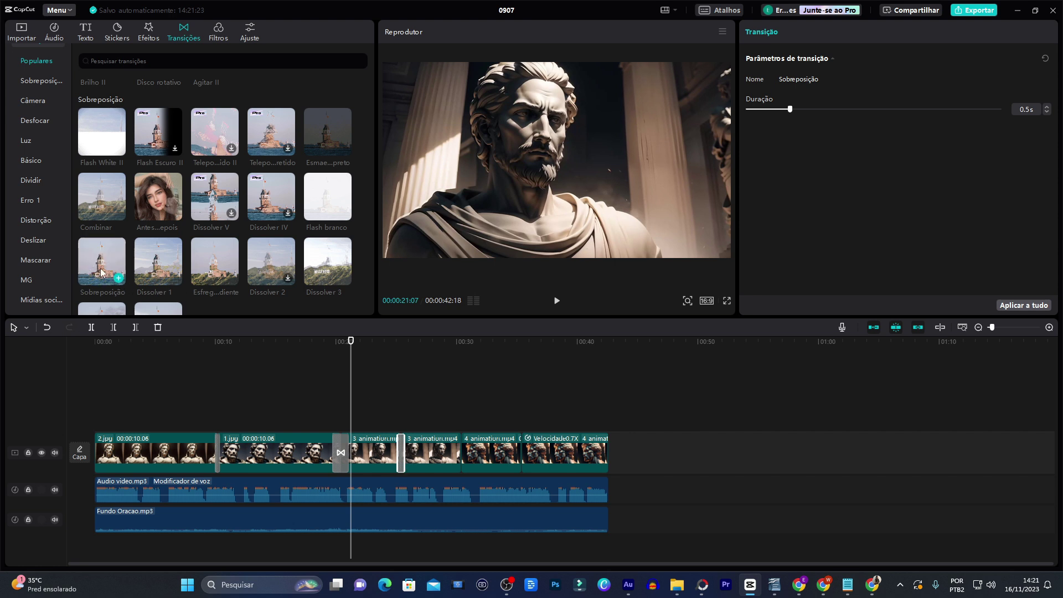
pyautogui.click(461, 473)
pyautogui.moveTo(463, 455); pyautogui.dragTo(459, 454)
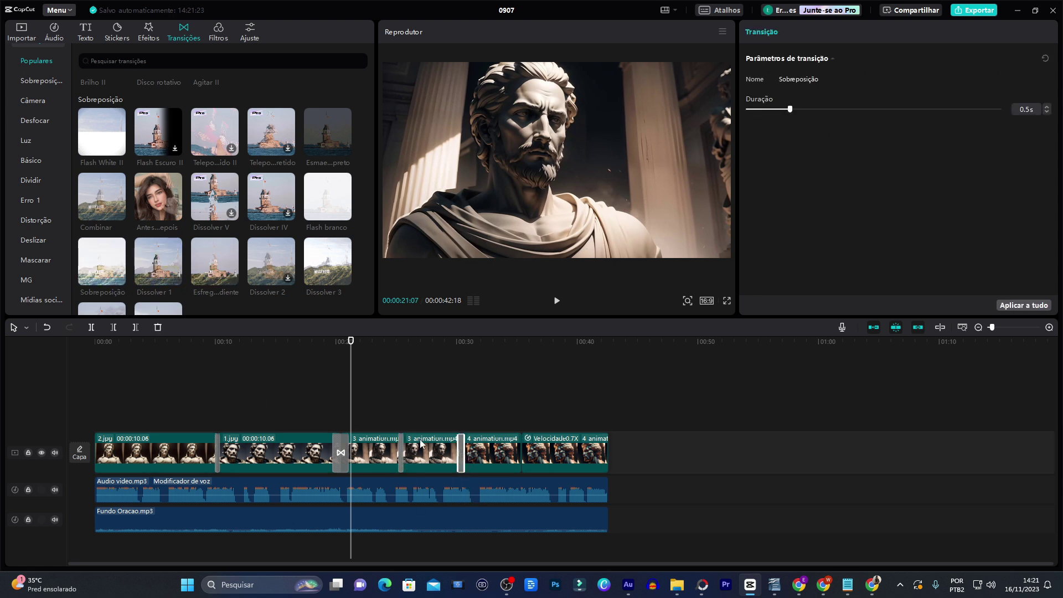
pyautogui.click(402, 448)
pyautogui.press('Delete')
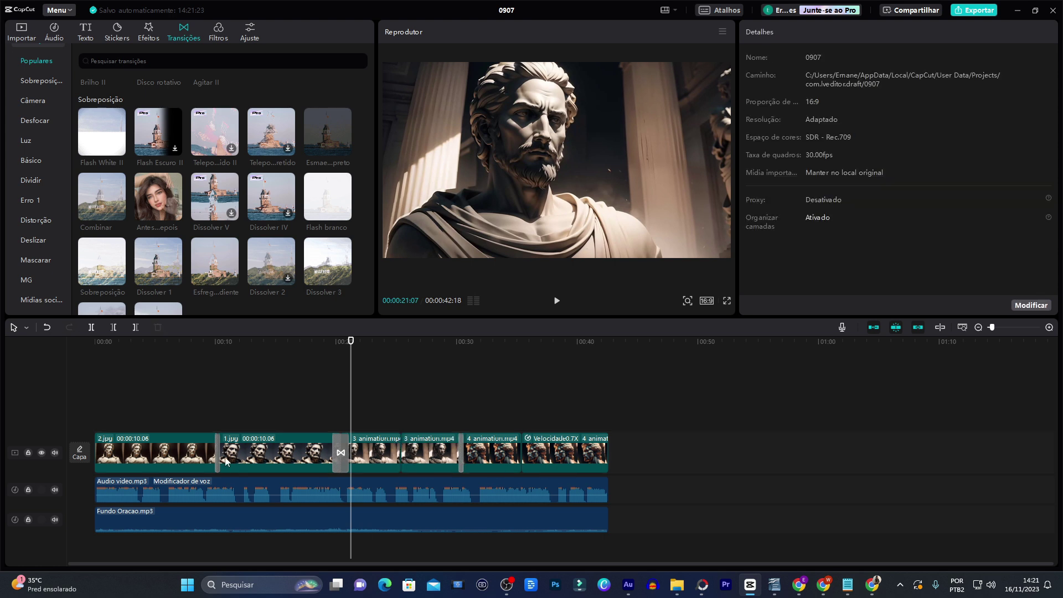
pyautogui.click(340, 451)
pyautogui.press('Delete')
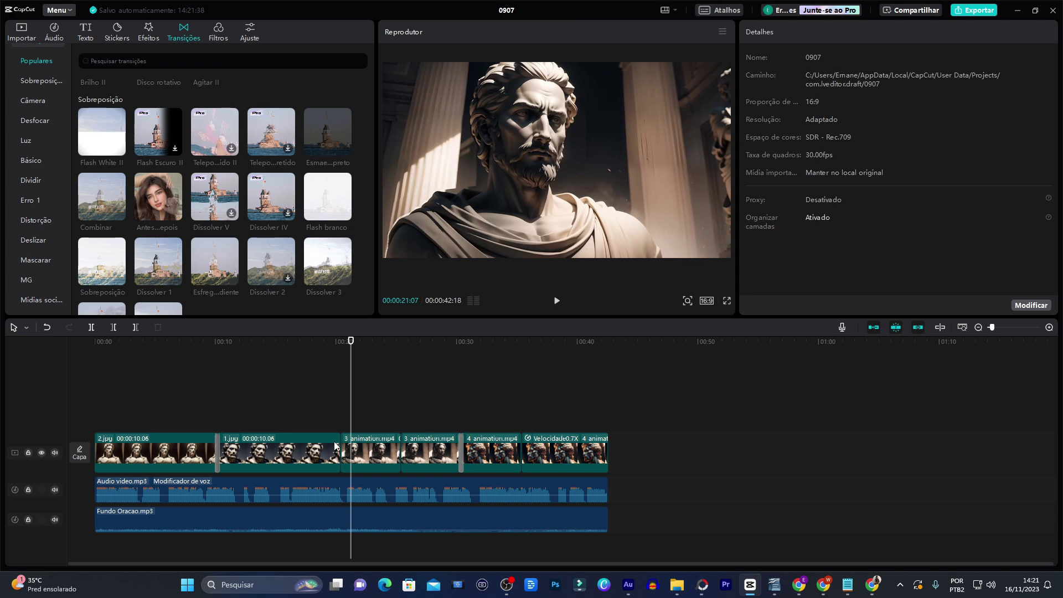
pyautogui.hotkey('ctrl', 'z')
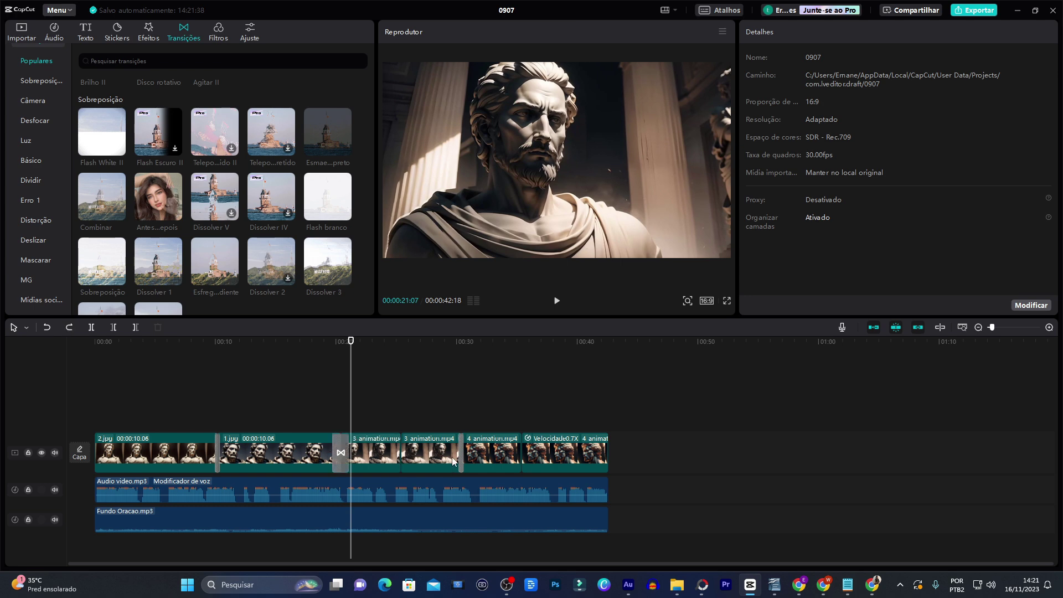
# - Place 409fc6e6fa.mp4 on a track above 2.jpg from the video's start and trim it to a 00:00:10:06 duration
pyautogui.moveTo(351, 370); pyautogui.dragTo(16, 398)
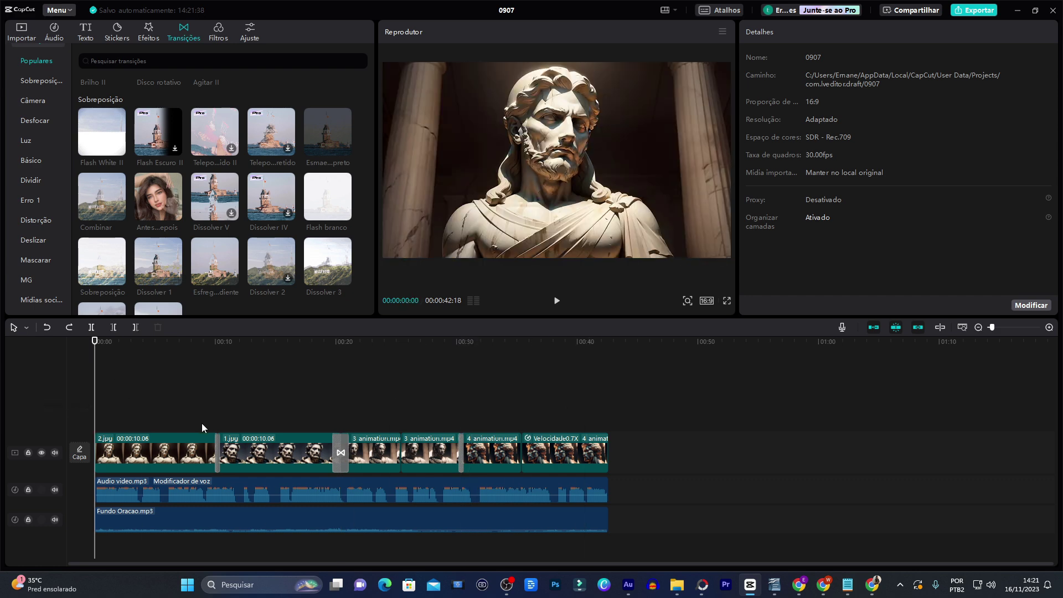
pyautogui.click(28, 27)
pyautogui.scroll(3, 293, 207)
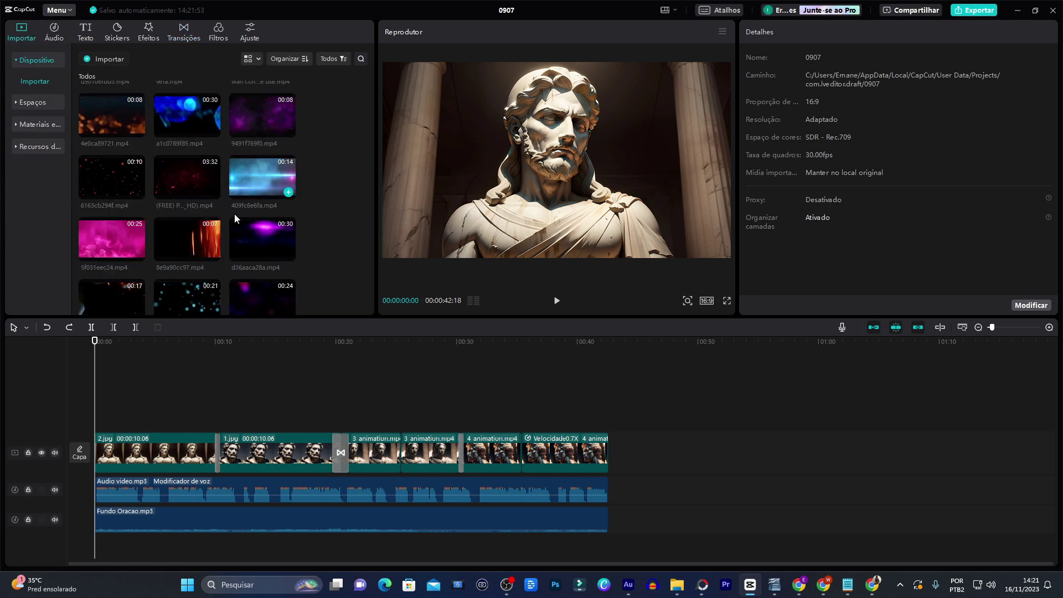
pyautogui.moveTo(257, 171); pyautogui.dragTo(97, 412)
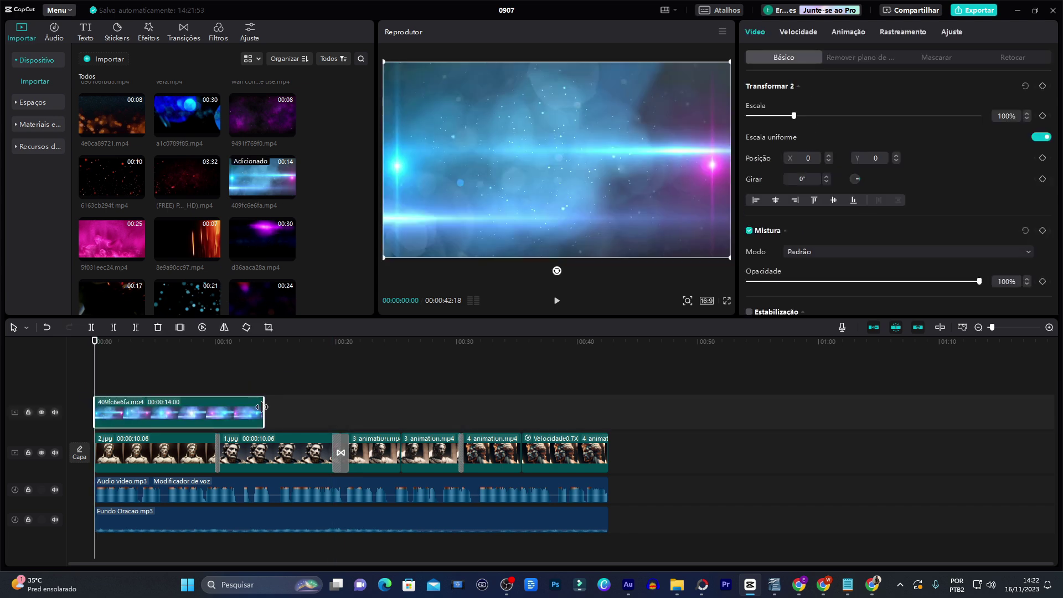
pyautogui.moveTo(263, 412); pyautogui.dragTo(217, 414)
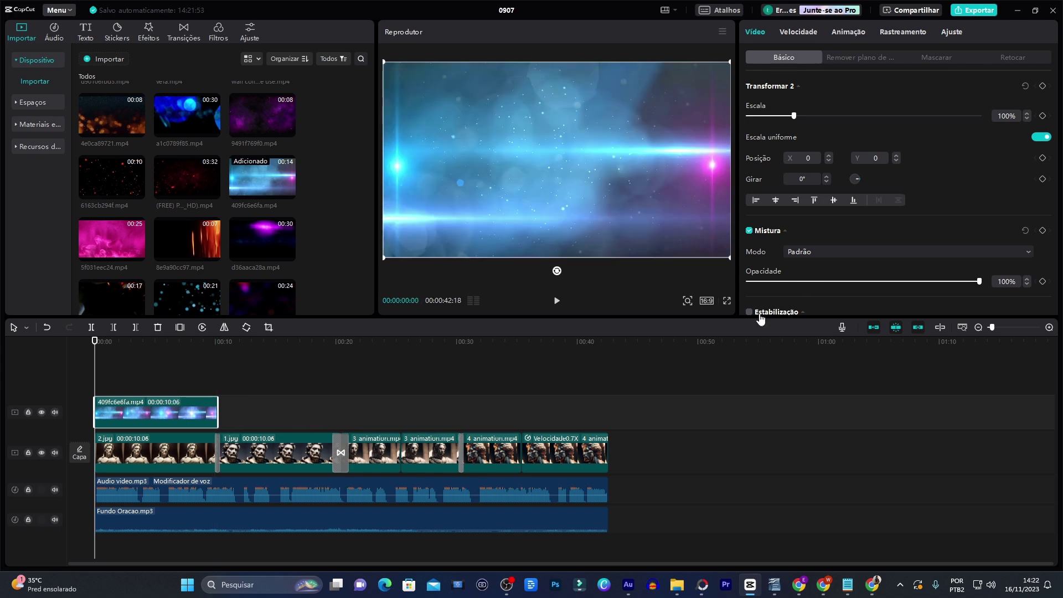
# - Set the 409fc6e6fa.mp4 overlay's blend mode to Tela with 27% opacity and preview the result
pyautogui.click(843, 255)
pyautogui.click(807, 304)
pyautogui.click(800, 281)
pyautogui.moveTo(800, 281); pyautogui.dragTo(811, 301)
pyautogui.press('space')
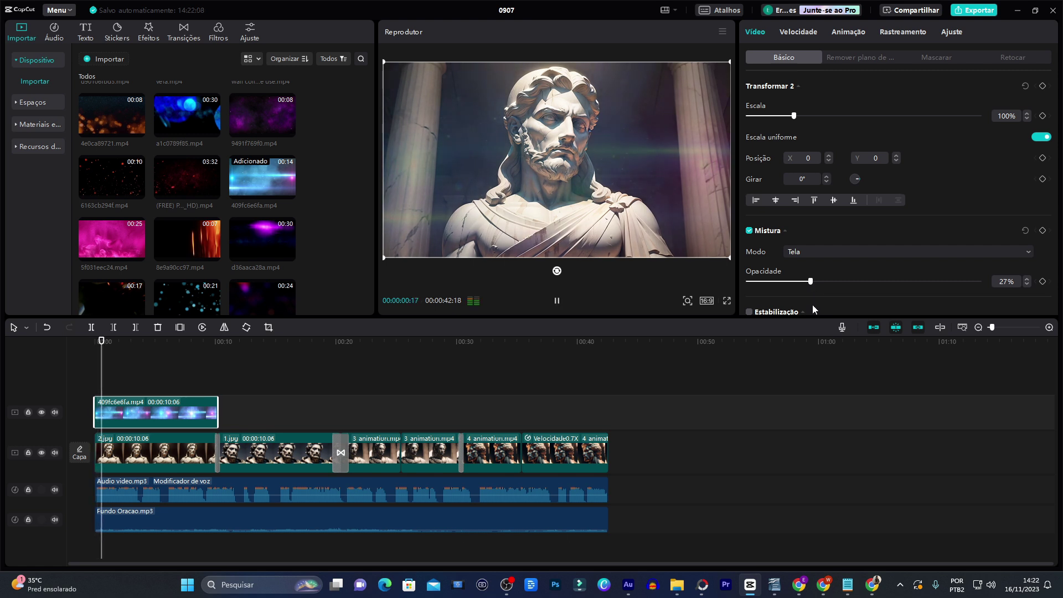
pyautogui.press('space')
# - Set a transform keyframe on the 2.jpg clip at 00:00:00:00
pyautogui.click(139, 448)
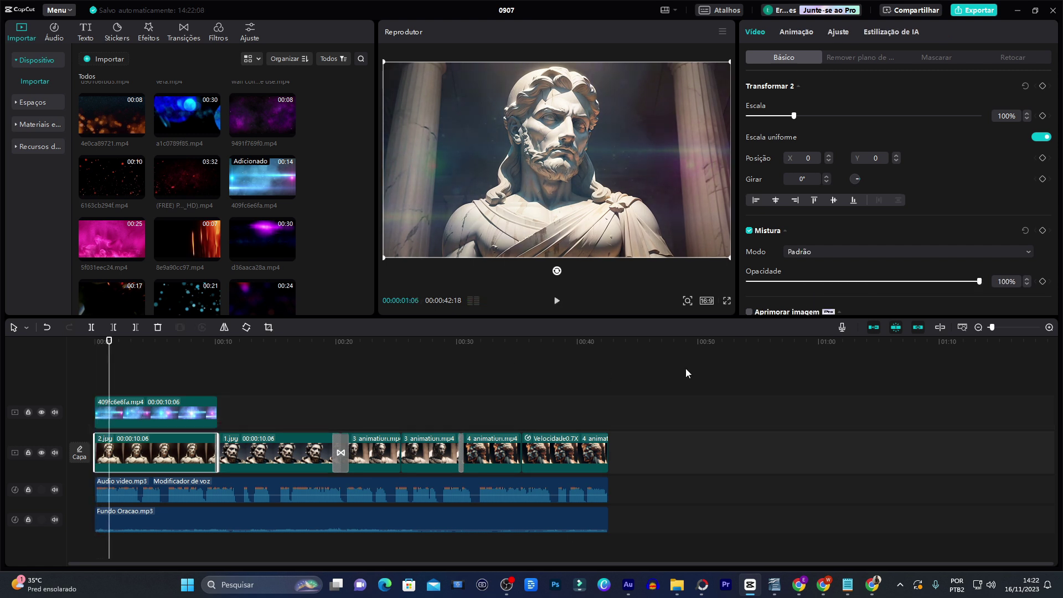
pyautogui.moveTo(107, 355); pyautogui.dragTo(94, 355)
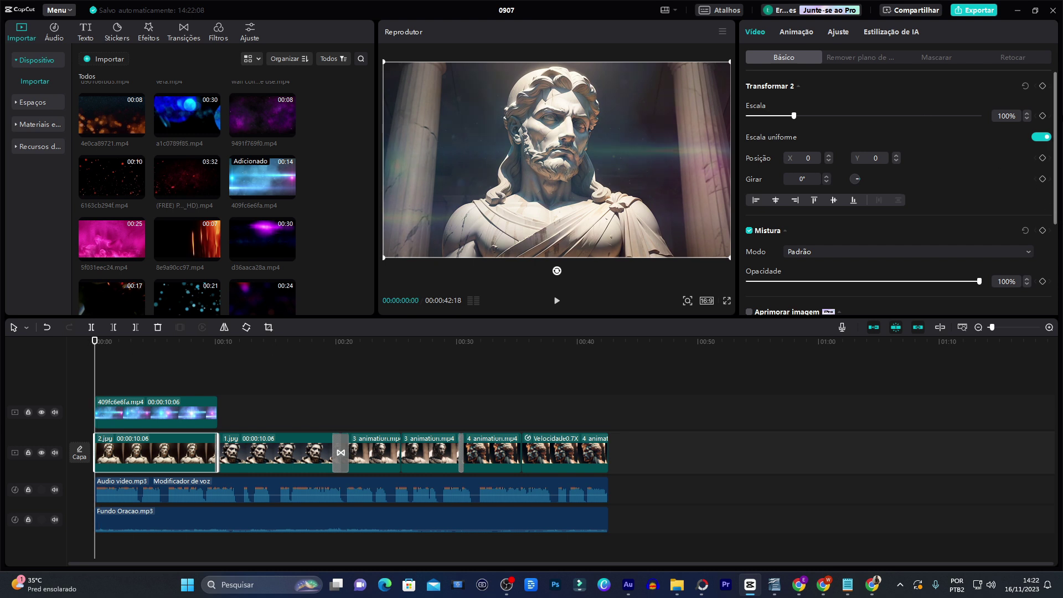
pyautogui.click(1042, 86)
# - At 00:00:09:29, scale 2.jpg to 131% with Y position -334 as the closing keyframe, and play back the zoom from the start
pyautogui.moveTo(95, 340); pyautogui.dragTo(214, 361)
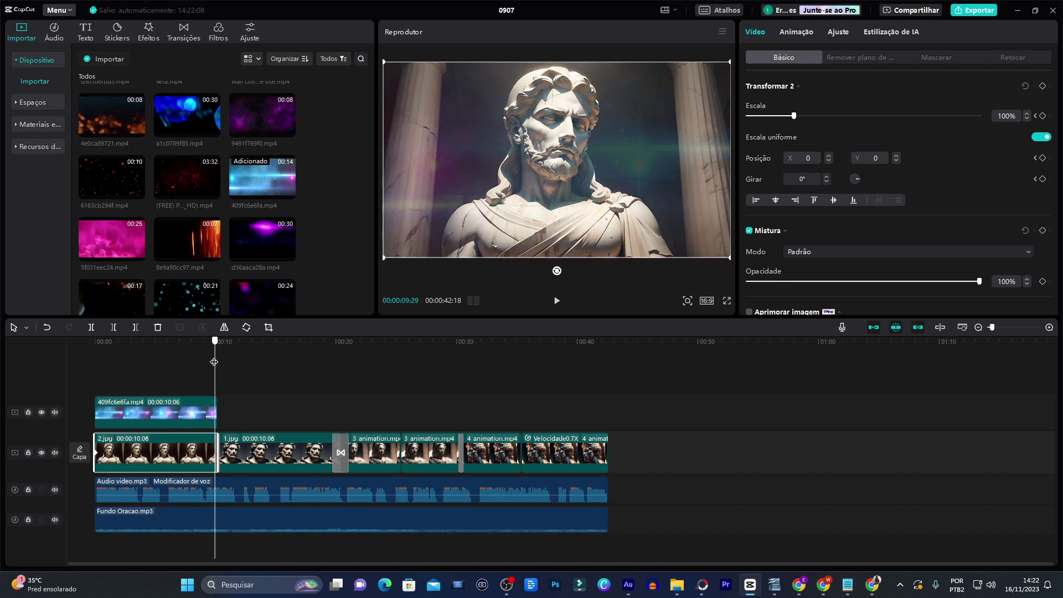
pyautogui.moveTo(794, 120); pyautogui.dragTo(808, 122)
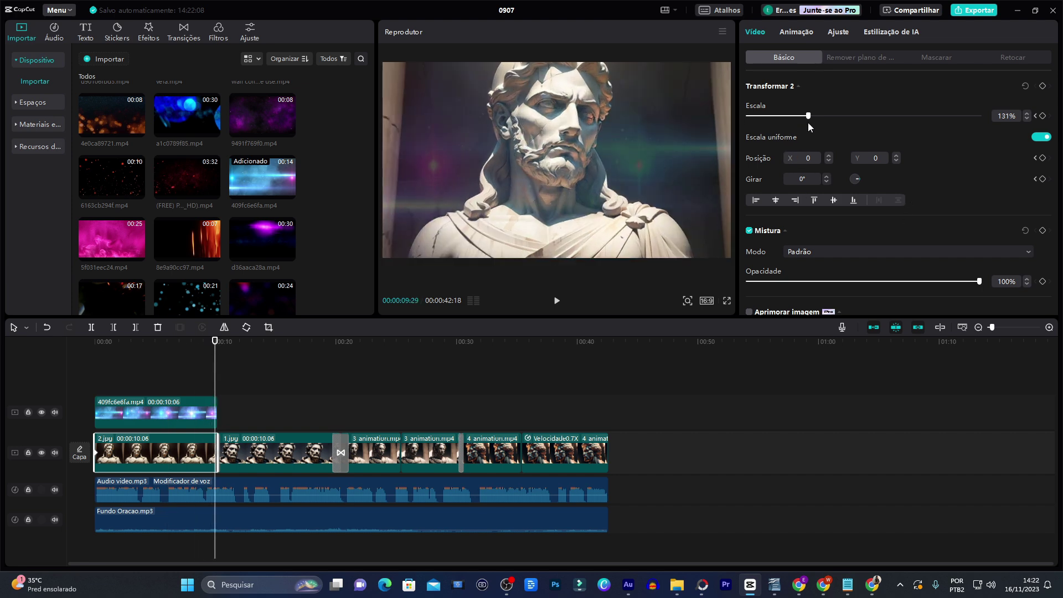
pyautogui.moveTo(672, 155); pyautogui.dragTo(671, 187)
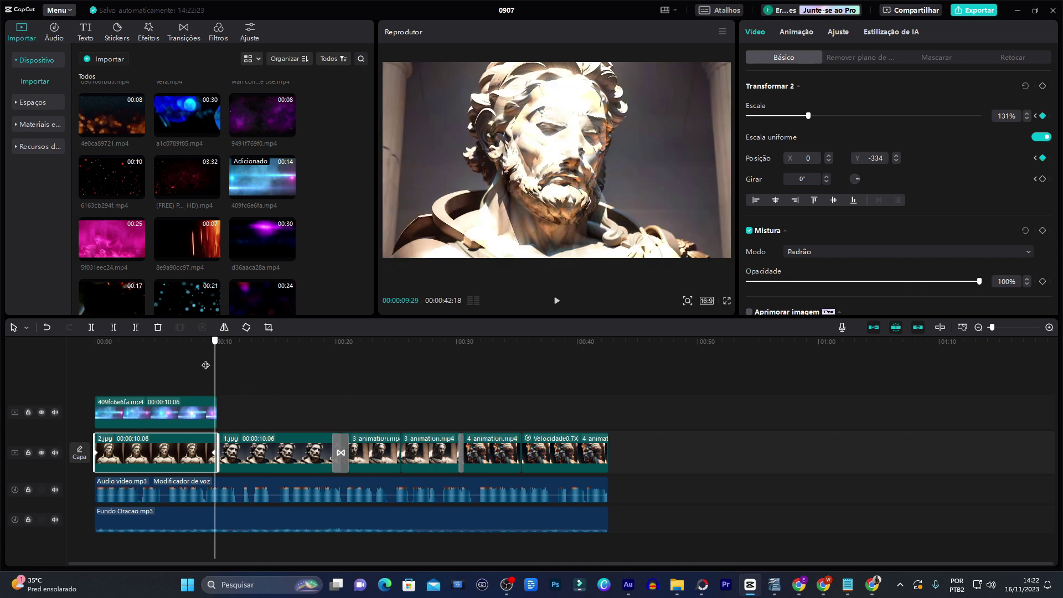
pyautogui.moveTo(217, 372); pyautogui.dragTo(96, 371)
pyautogui.press('space')
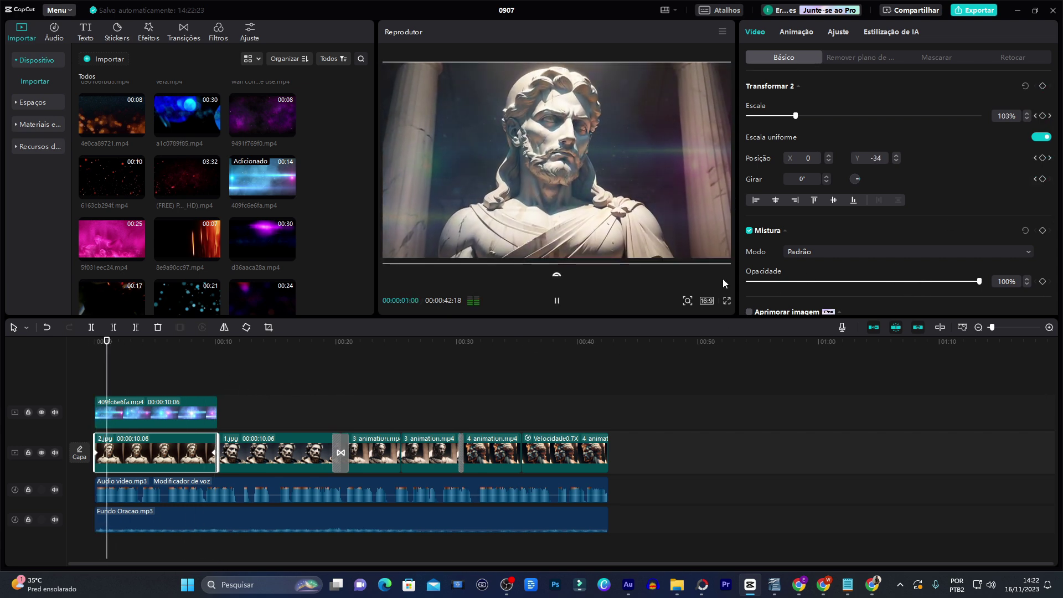
pyautogui.click(142, 381)
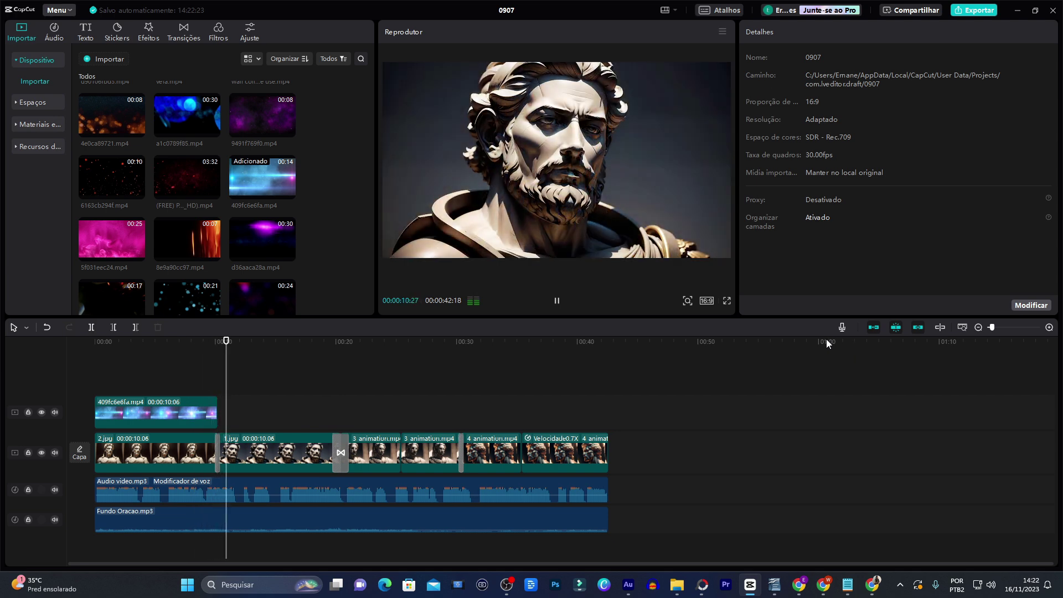
# - Set a starting transform keyframe on the 1.jpg clip at 00:00:10:06
pyautogui.click(233, 451)
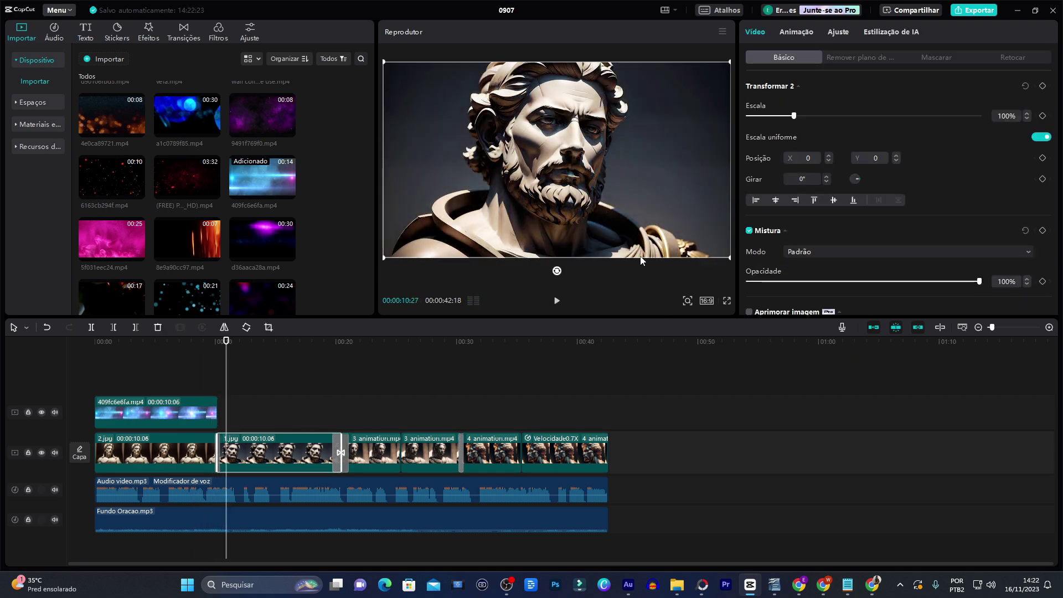
pyautogui.click(1042, 86)
pyautogui.moveTo(224, 375); pyautogui.dragTo(218, 370)
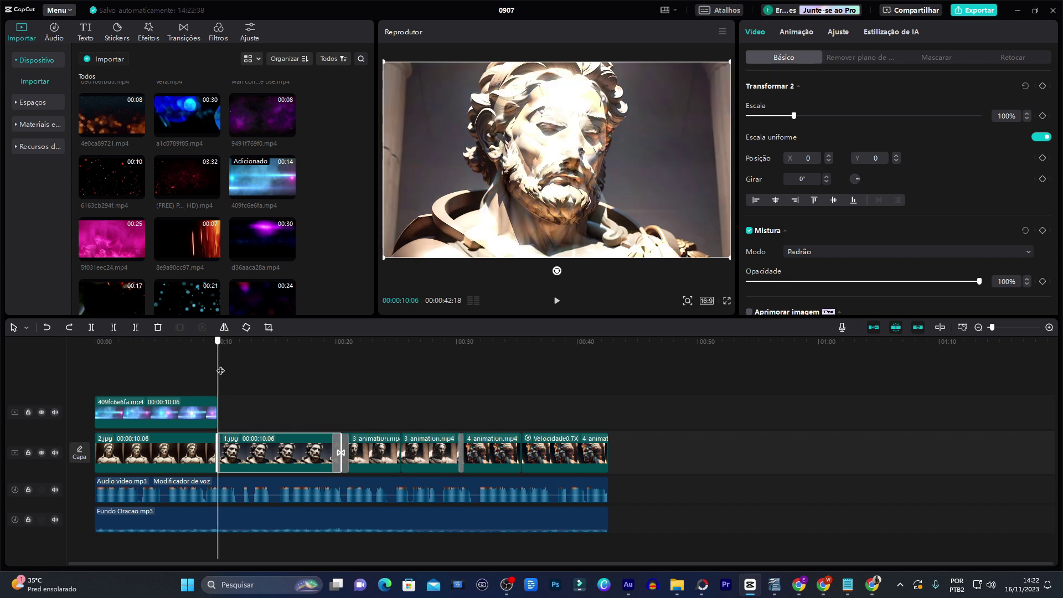
pyautogui.click(1043, 86)
# - At 00:00:19:21, increase the scale of 1.jpg to create the closing zoom keyframe, and scrub back through the clip
pyautogui.moveTo(218, 355); pyautogui.dragTo(331, 359)
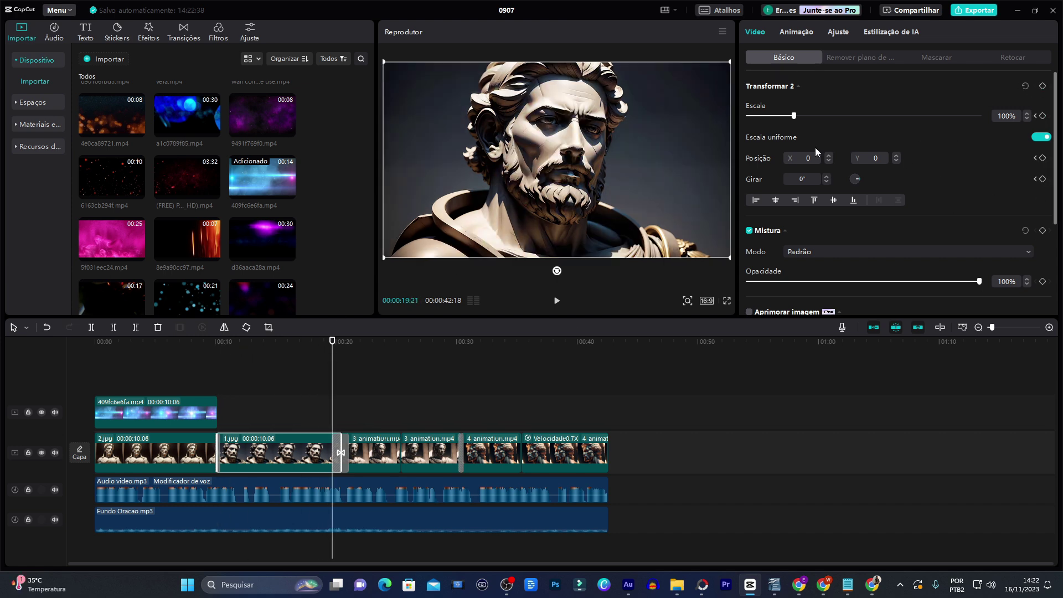
pyautogui.moveTo(794, 115); pyautogui.dragTo(812, 120)
pyautogui.moveTo(336, 363); pyautogui.dragTo(228, 372)
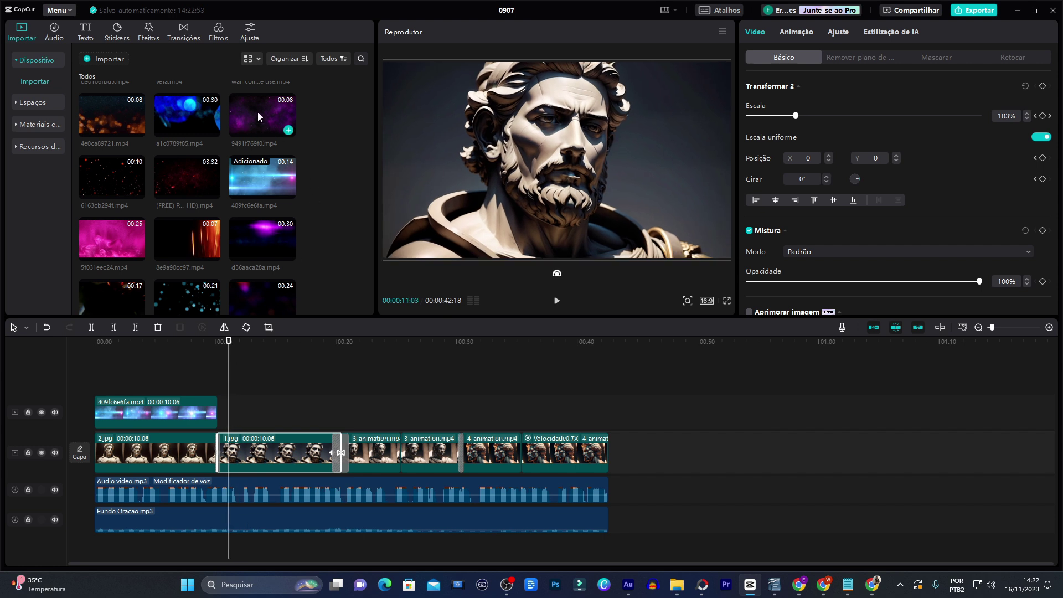
# - Place 9491f769f0.mp4 directly after 409fc6e6fa.mp4 on the overlay track and slow it to a 10.0 s duration
pyautogui.moveTo(257, 112); pyautogui.dragTo(220, 410)
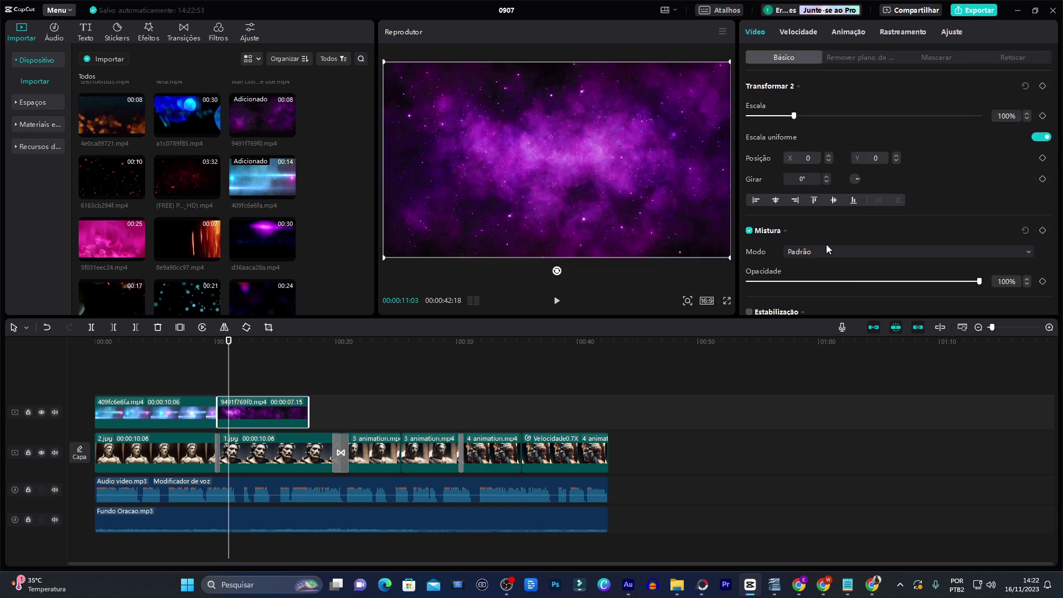
pyautogui.click(798, 33)
pyautogui.click(1048, 132)
pyautogui.moveTo(1048, 134); pyautogui.dragTo(1052, 140)
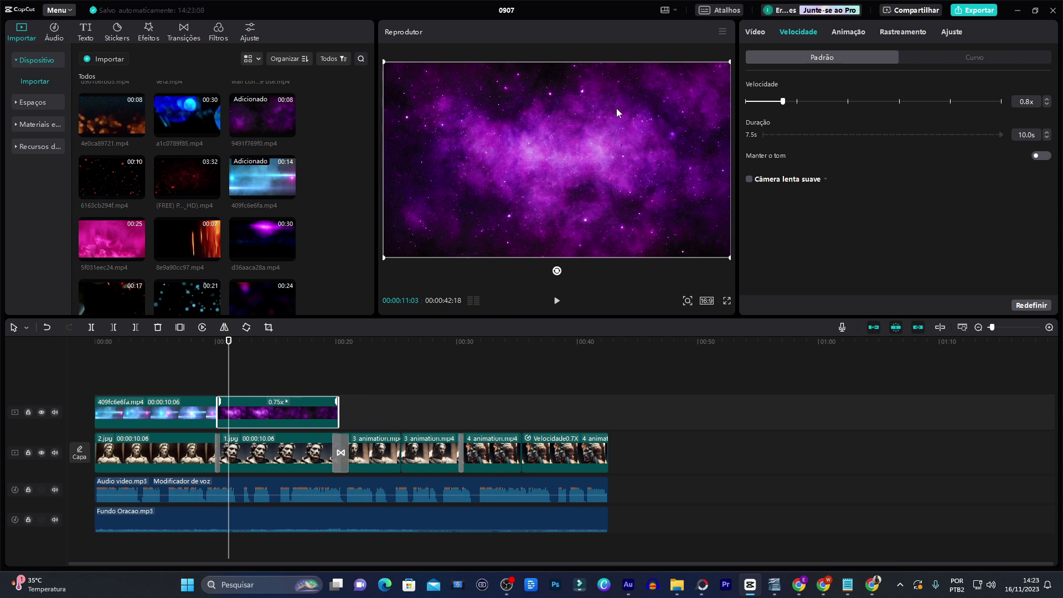
# - Set the 9491f769f0.mp4 overlay's blend mode to Tela, opacity to 26% and scale to 190%
pyautogui.click(760, 31)
pyautogui.click(862, 256)
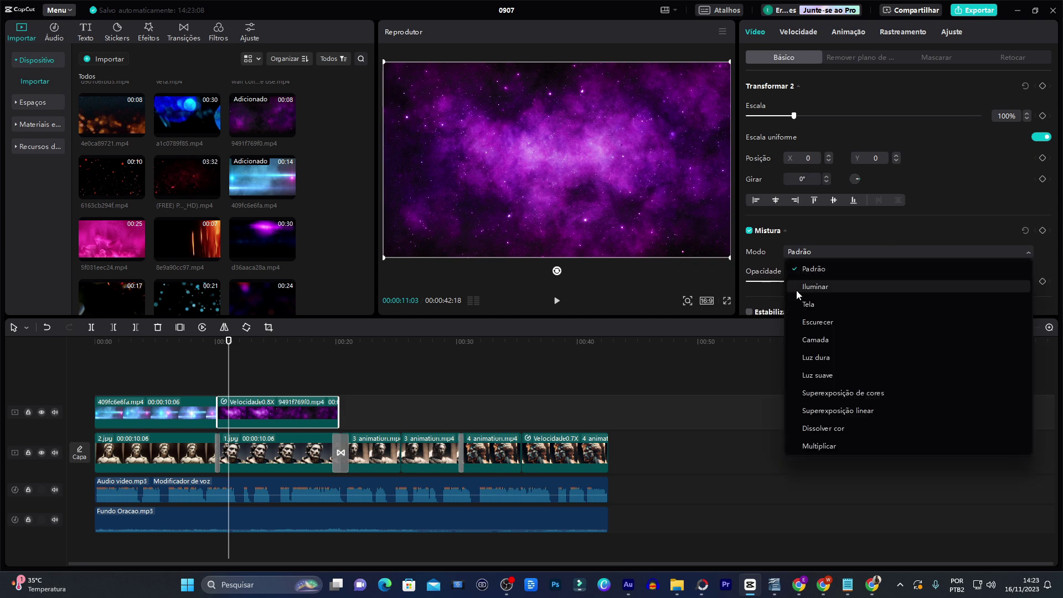
pyautogui.click(807, 306)
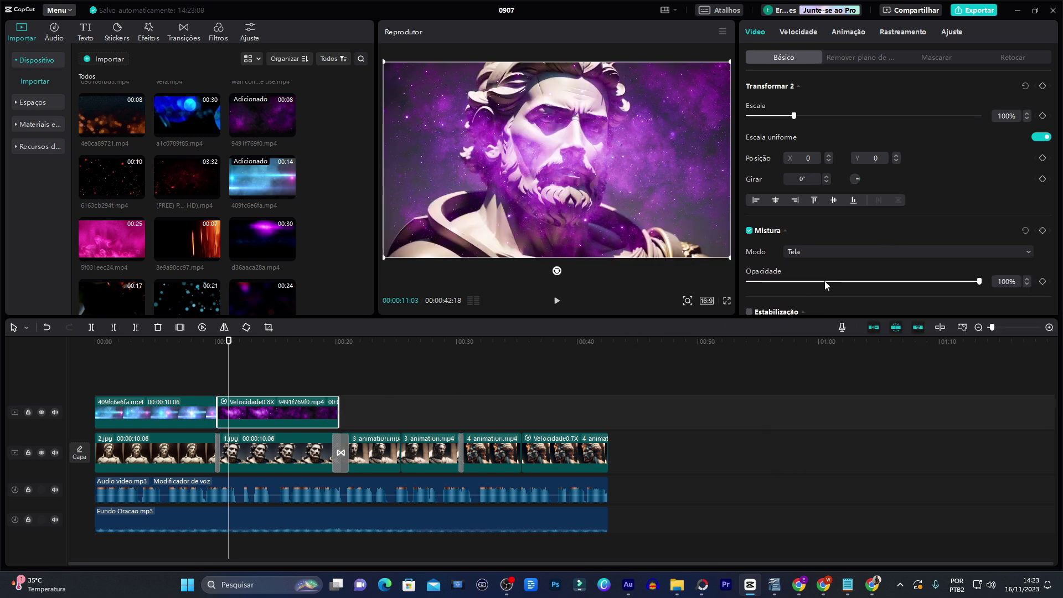
pyautogui.moveTo(834, 282); pyautogui.dragTo(816, 282)
pyautogui.moveTo(796, 116); pyautogui.dragTo(836, 116)
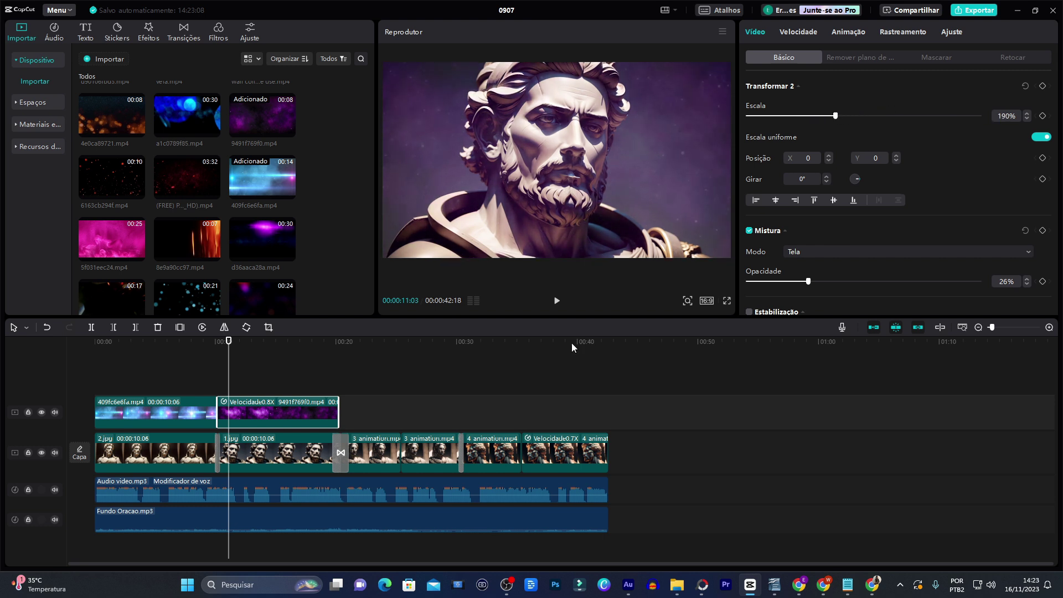
# - Play back the 1.jpg section with its purple overlay and the 3 animation.mp4 clips that follow
pyautogui.press('space')
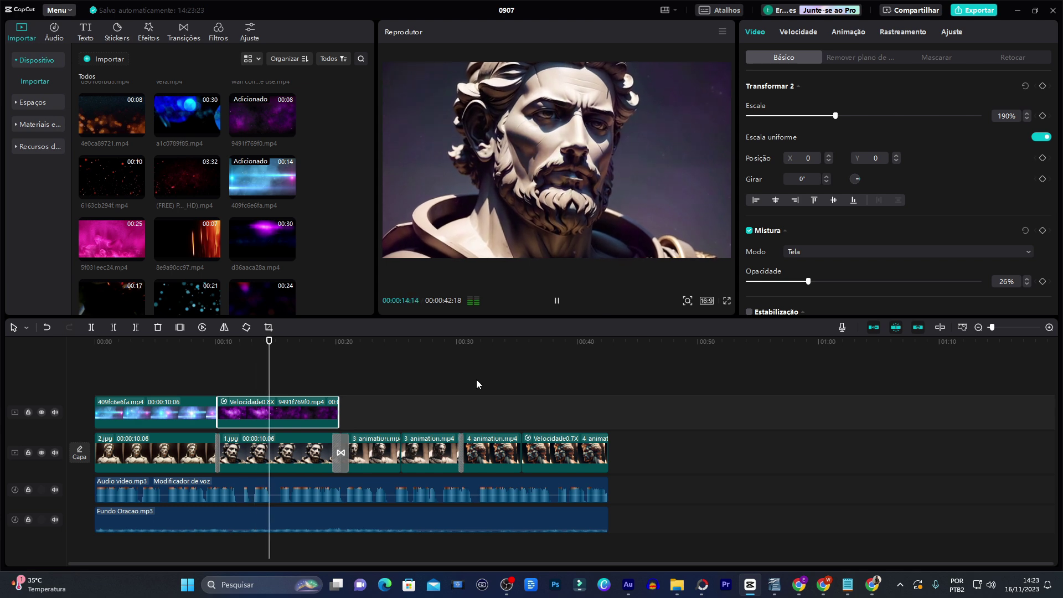
pyautogui.press('space')
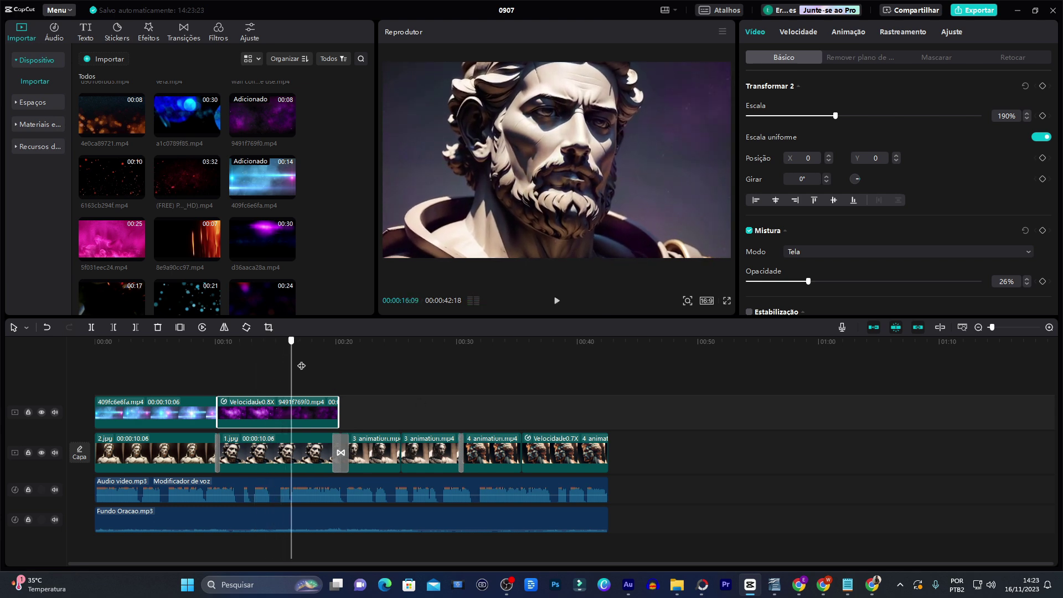
pyautogui.click(348, 379)
pyautogui.press('space')
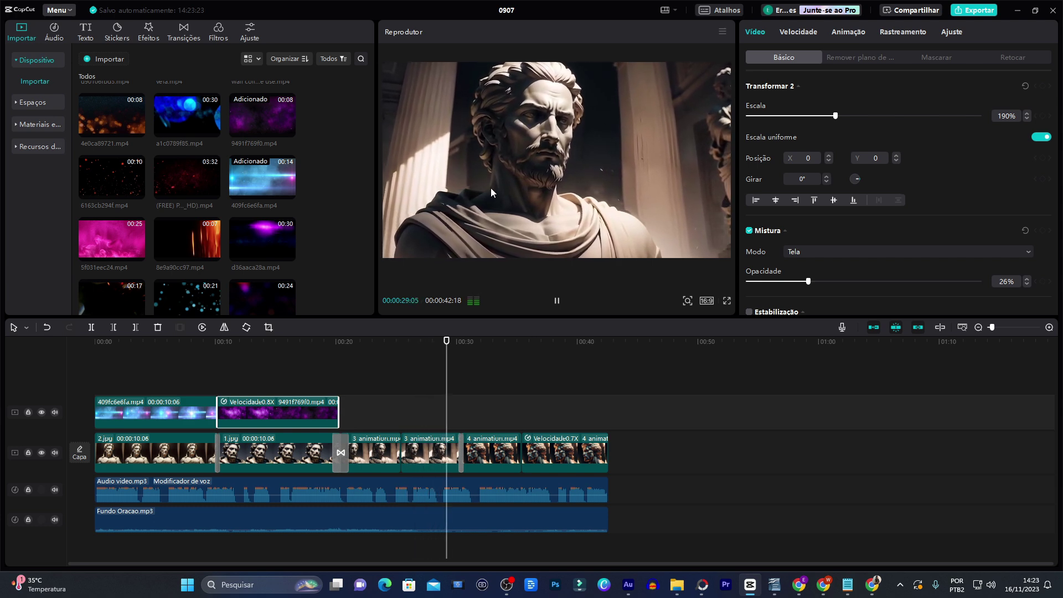
pyautogui.press('space')
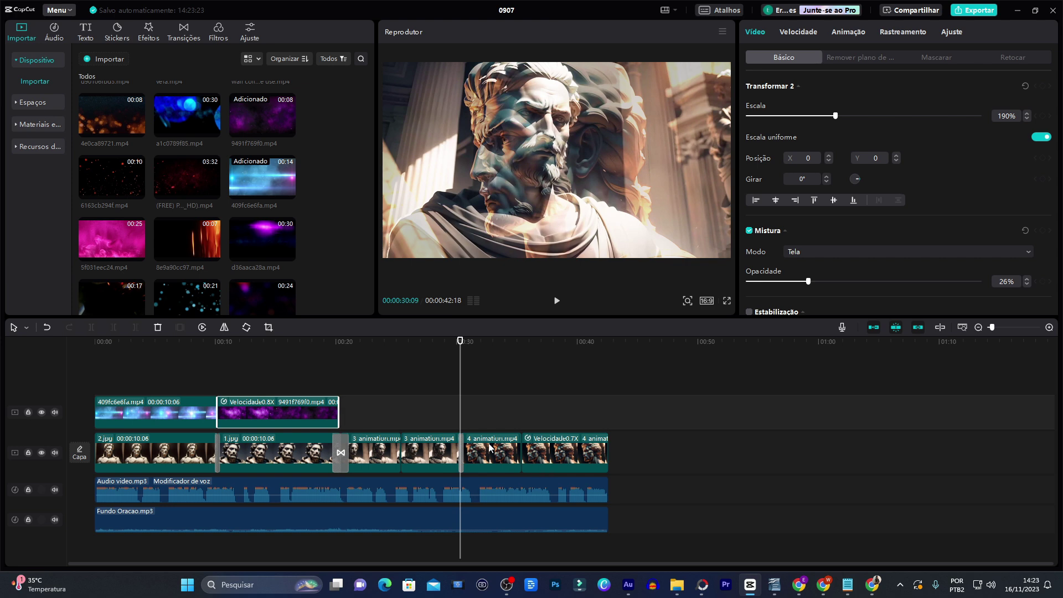
# - Set the vignette (Vinheta) of the first 4 animation.mp4 clip to 23
pyautogui.click(380, 380)
pyautogui.moveTo(376, 380); pyautogui.dragTo(486, 399)
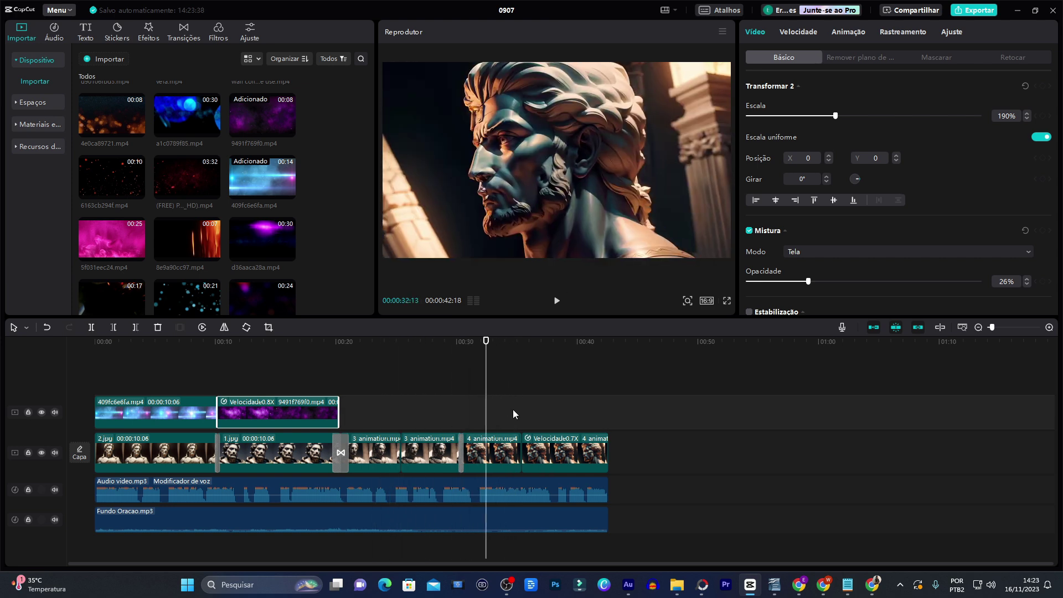
pyautogui.click(488, 454)
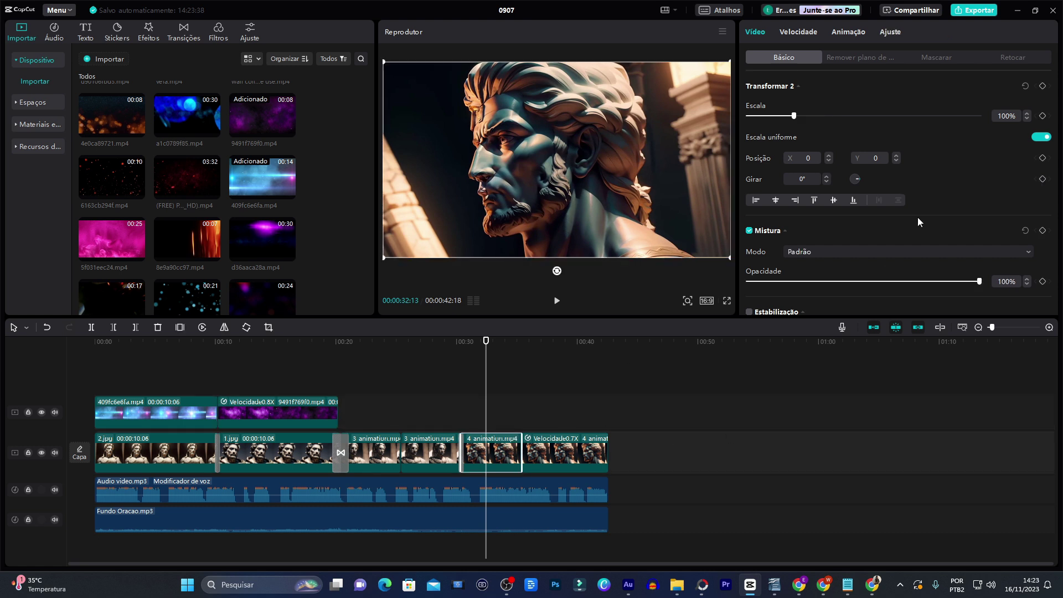
pyautogui.click(889, 32)
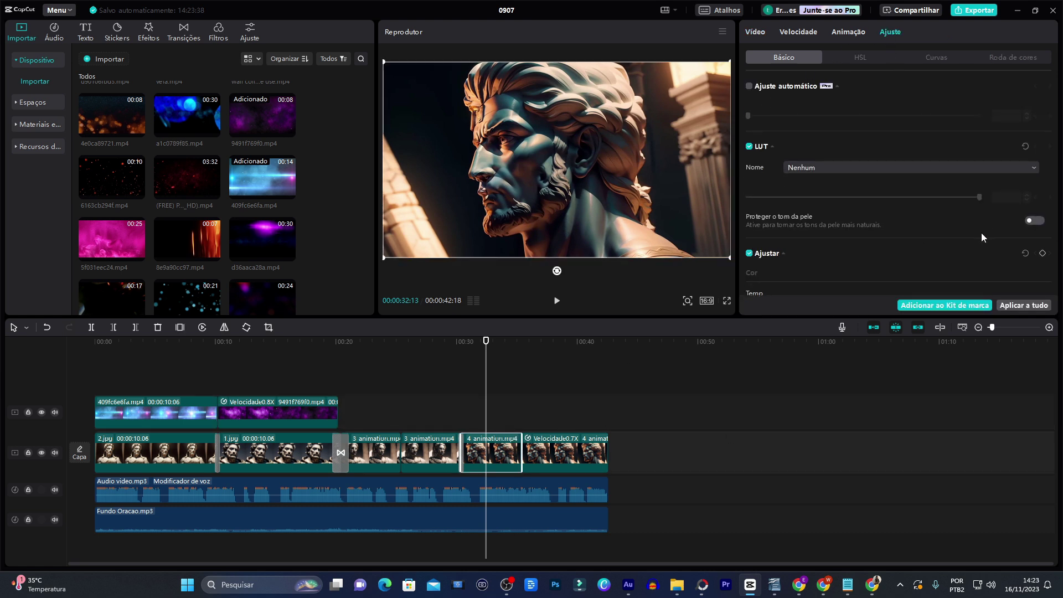
pyautogui.click(1013, 58)
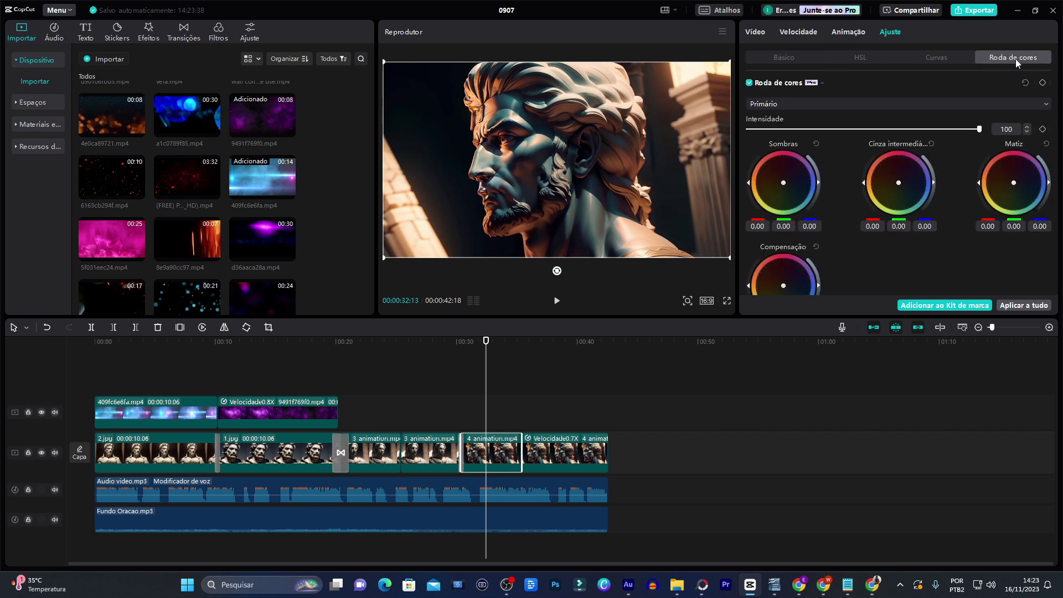
pyautogui.click(812, 59)
pyautogui.scroll(-5, 923, 220)
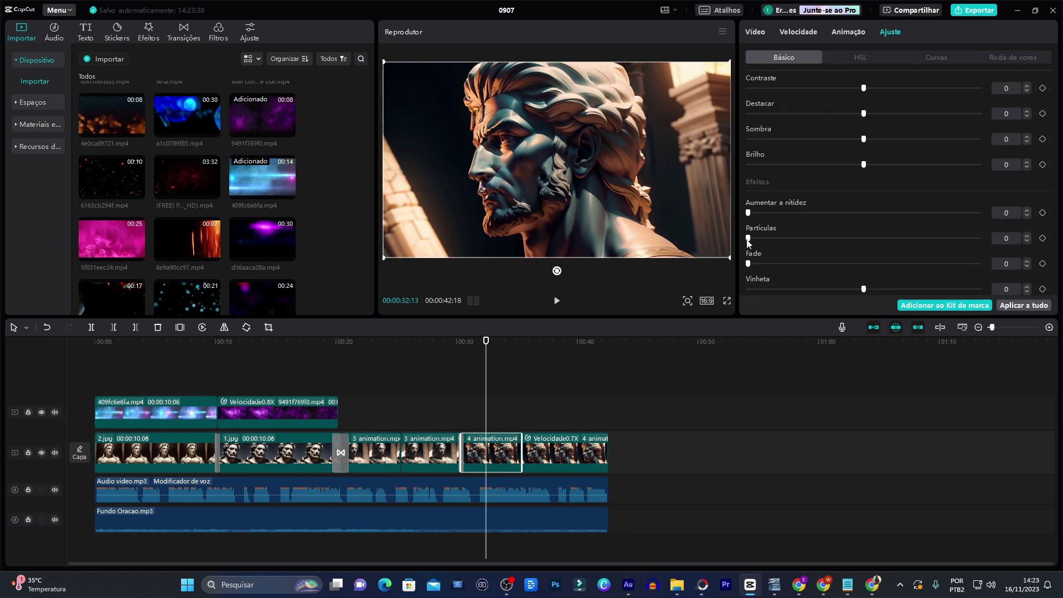
pyautogui.moveTo(878, 289); pyautogui.dragTo(918, 288)
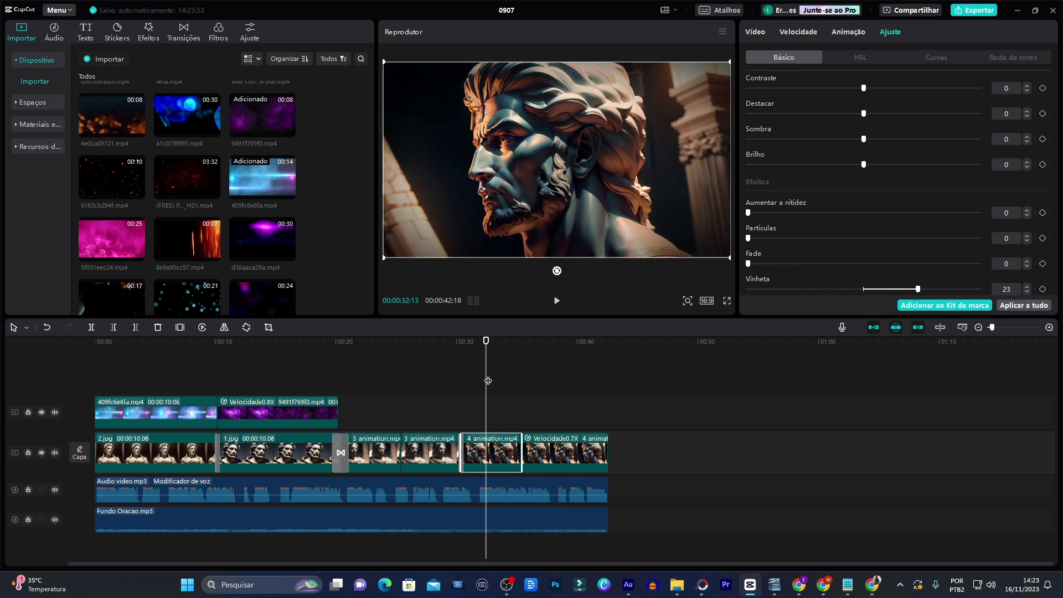
# - Set the vignette of the final, slowed-down 4 animation.mp4 clip to 23
pyautogui.click(555, 382)
pyautogui.click(583, 463)
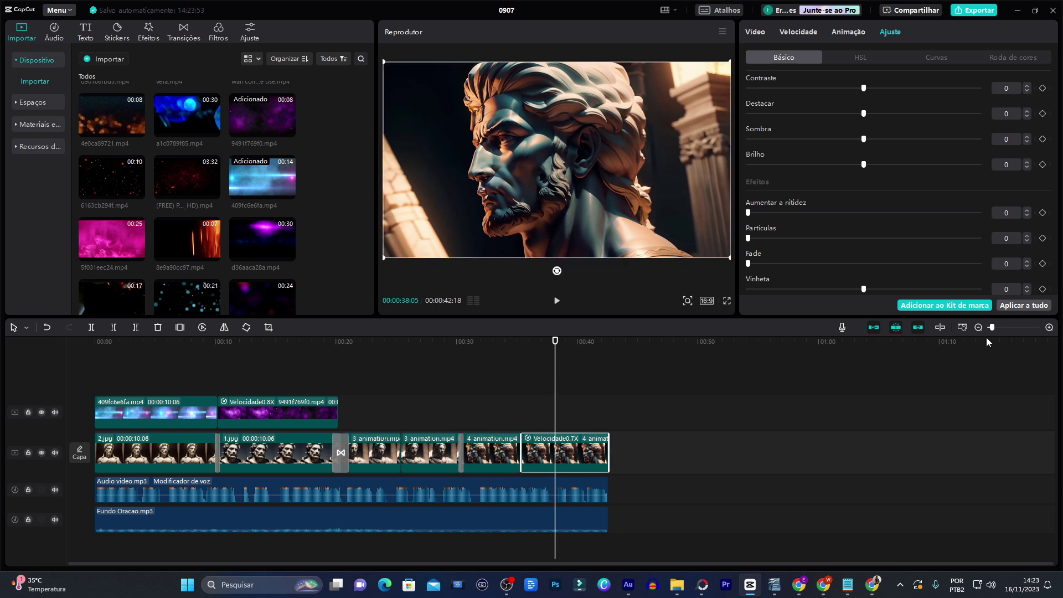
pyautogui.moveTo(865, 291); pyautogui.dragTo(912, 298)
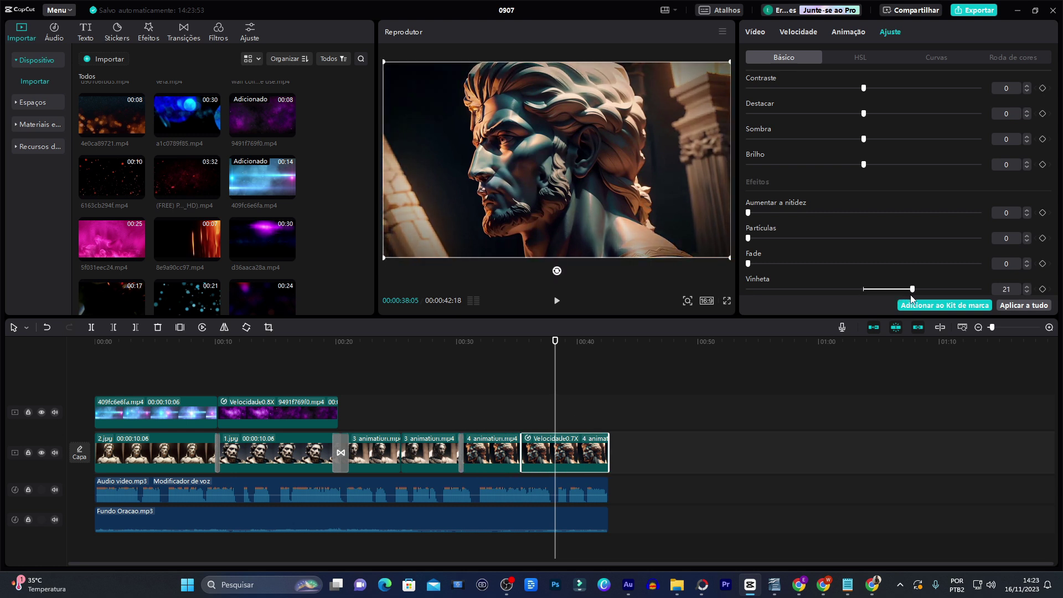
# - Generate automatic captions in Português (Brasil) from the Audio video.mp3 narration, starting from the beginning of the video
pyautogui.moveTo(555, 370); pyautogui.dragTo(44, 410)
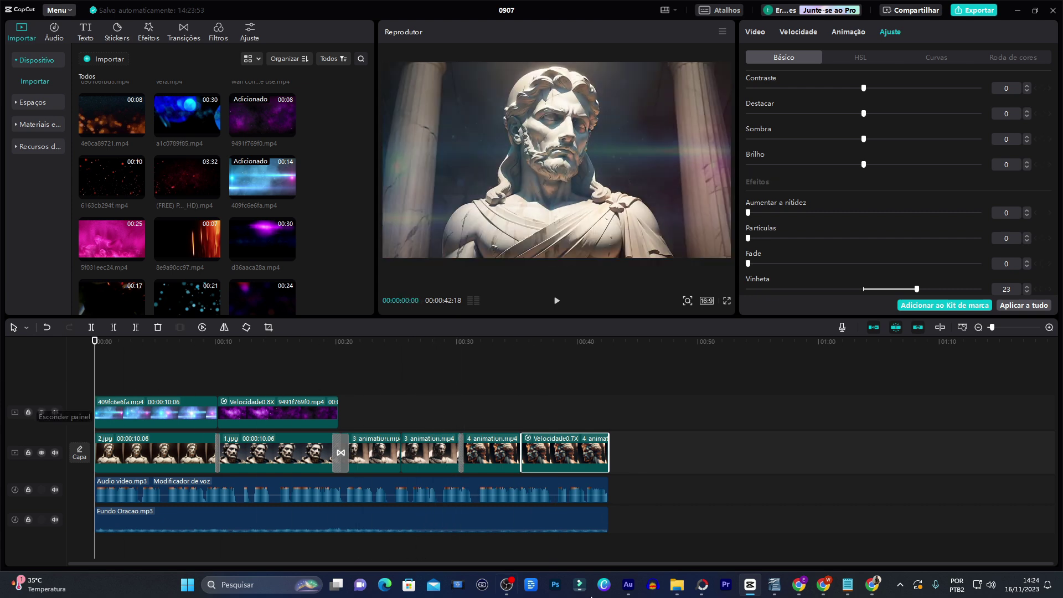
pyautogui.click(392, 487)
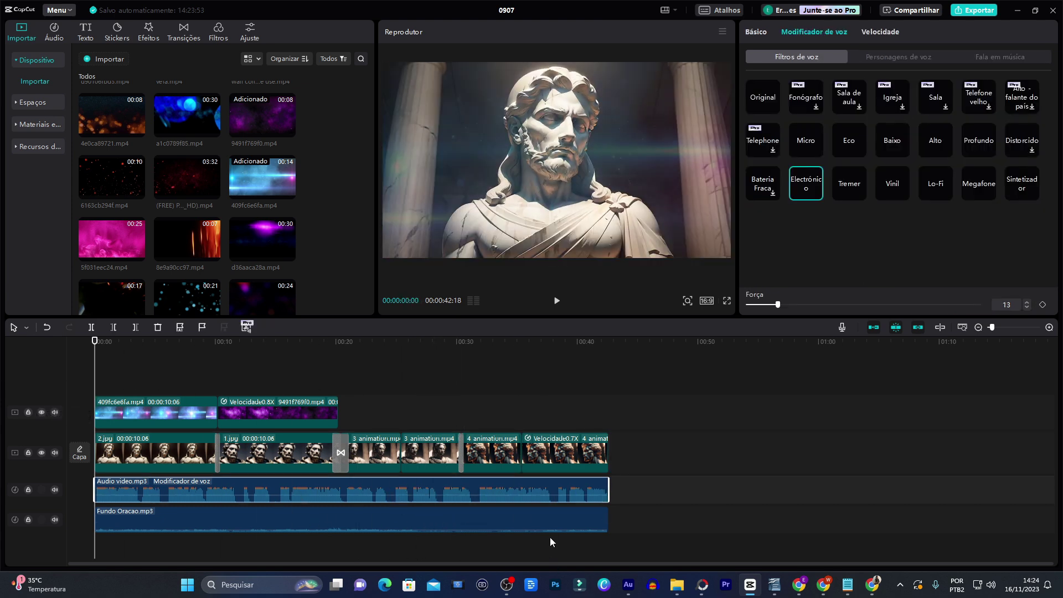
pyautogui.click(86, 32)
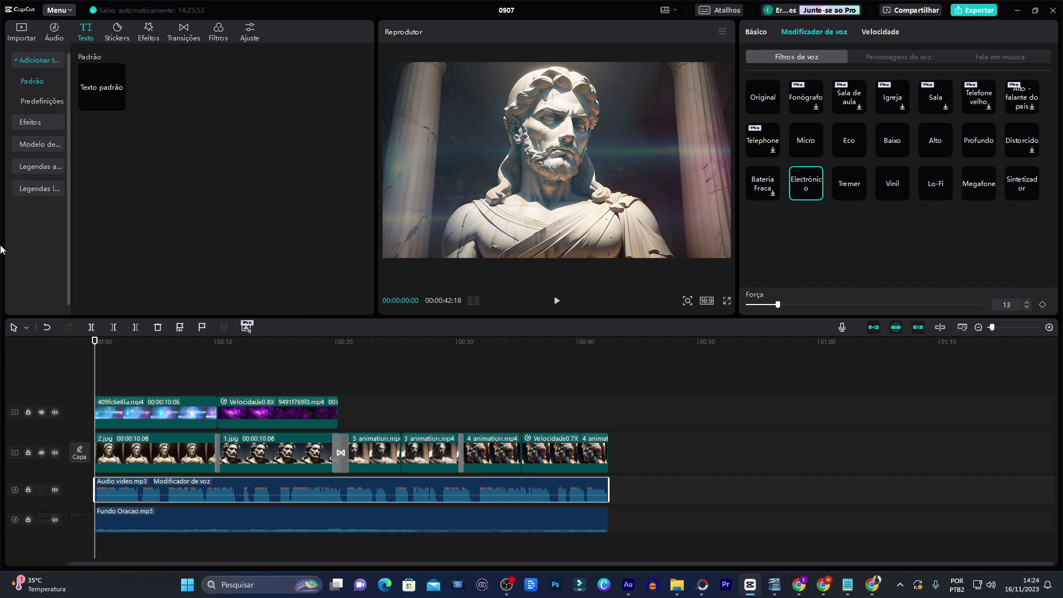
pyautogui.click(23, 167)
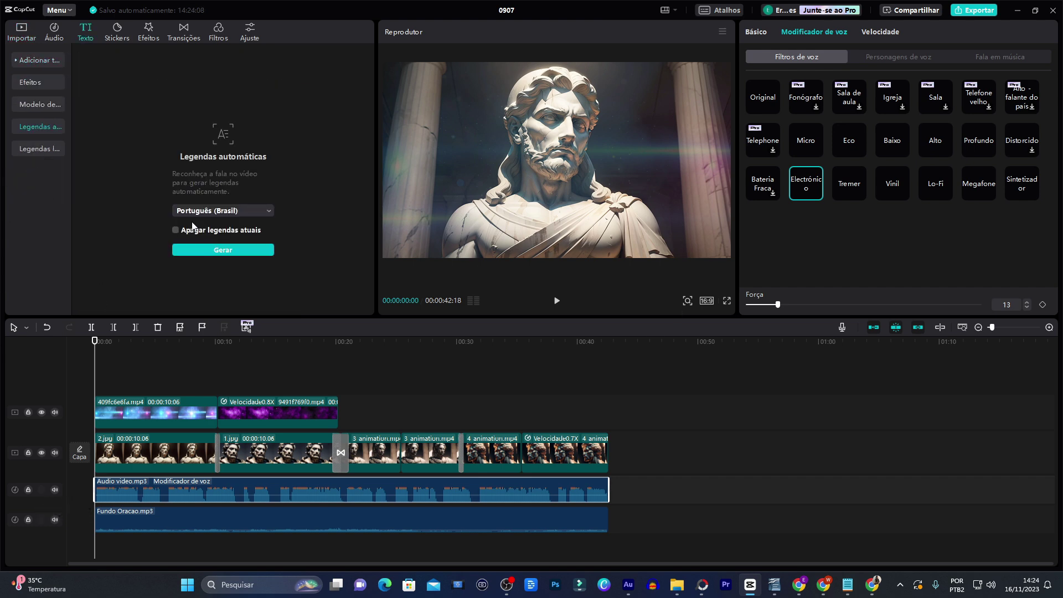
pyautogui.click(215, 250)
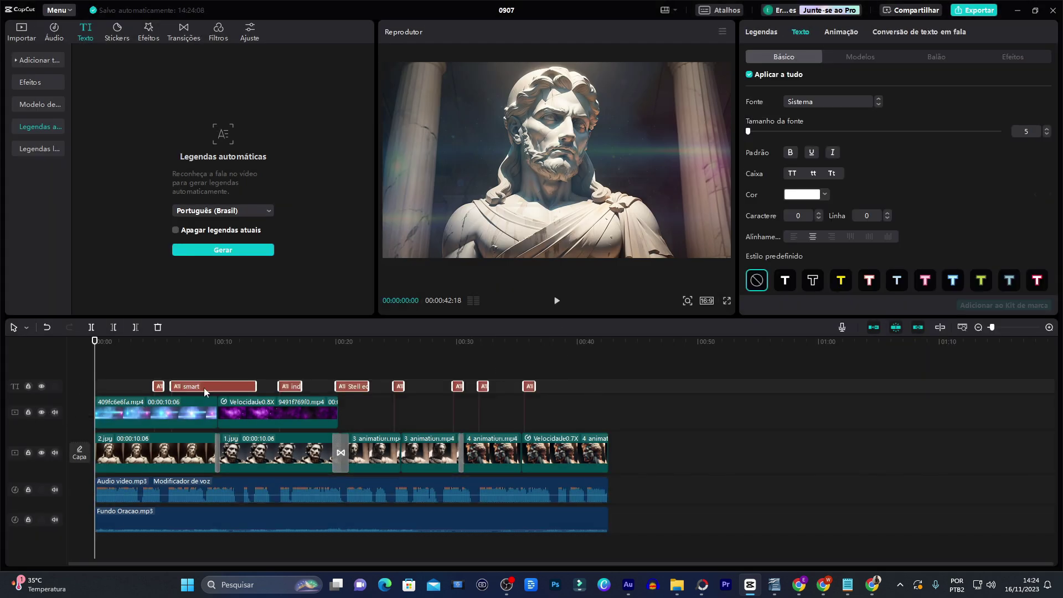
# - Delete all the generated captions and generate them again from the Audio video.mp3 narration
pyautogui.press('space')
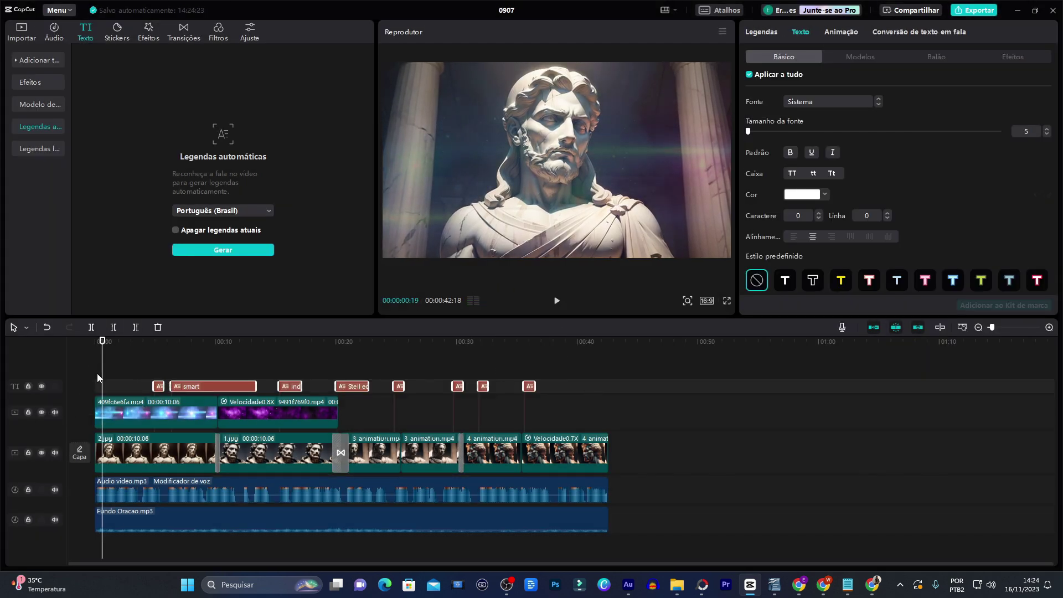
pyautogui.click(83, 363)
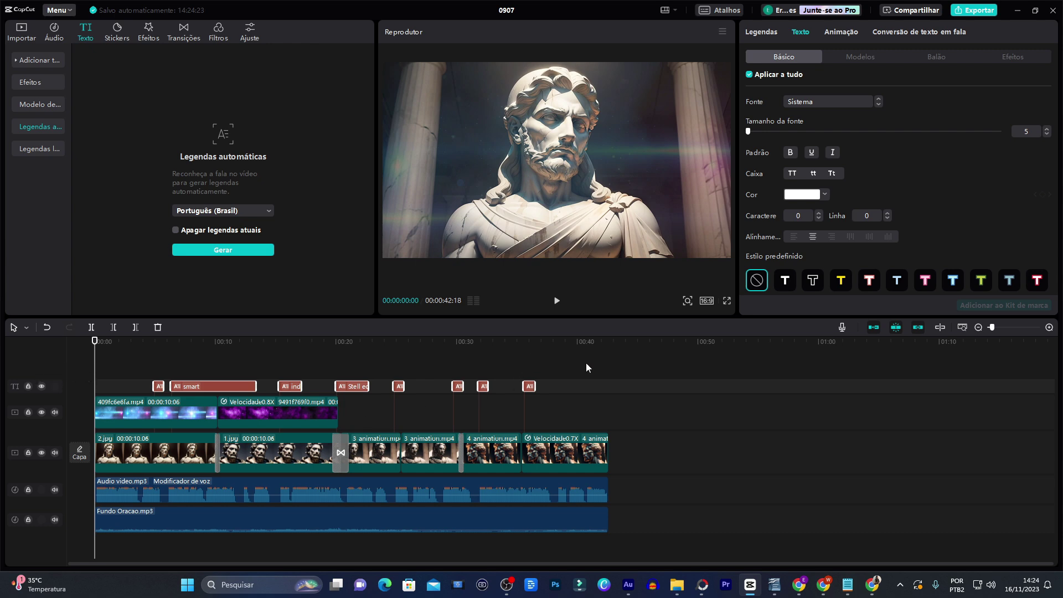
pyautogui.moveTo(577, 367); pyautogui.dragTo(131, 384)
pyautogui.press('Delete')
pyautogui.click(96, 490)
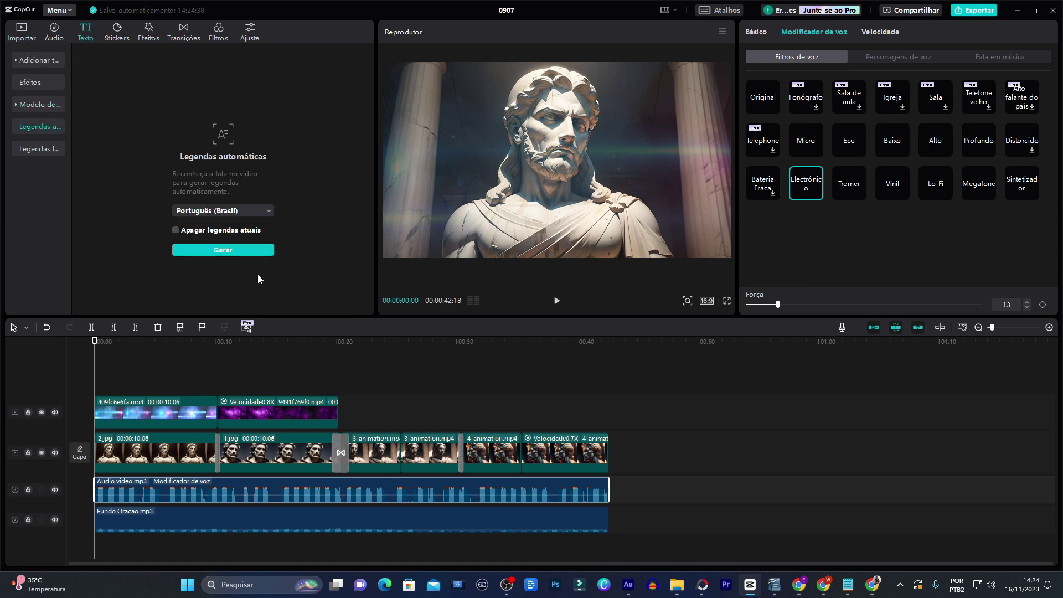
pyautogui.click(228, 251)
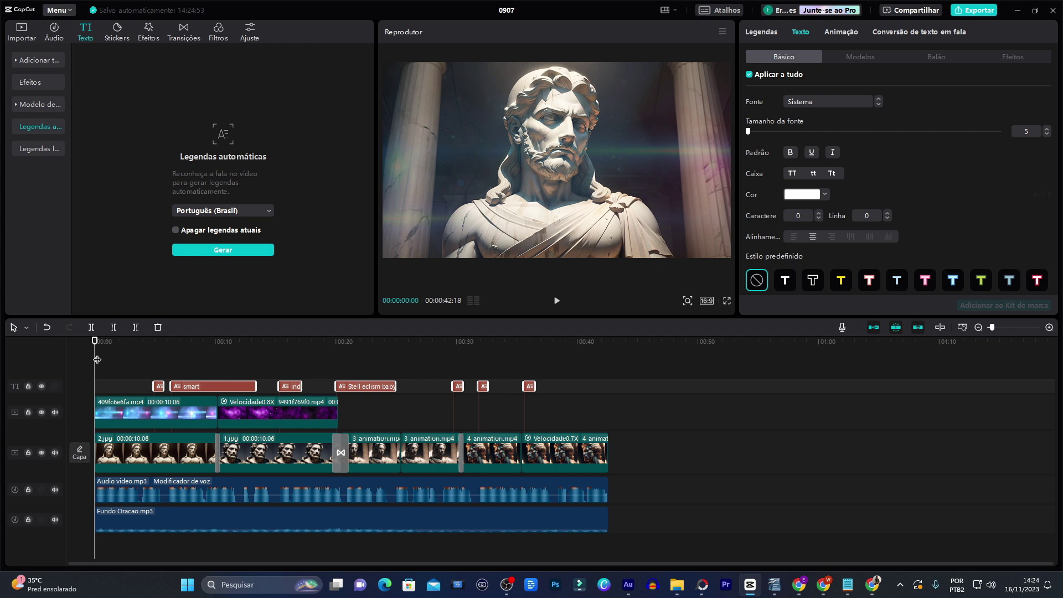
# - Style all captions with the Jumper font, size 8 and the preset of white text with a black outline
pyautogui.moveTo(96, 357); pyautogui.dragTo(209, 398)
pyautogui.click(224, 387)
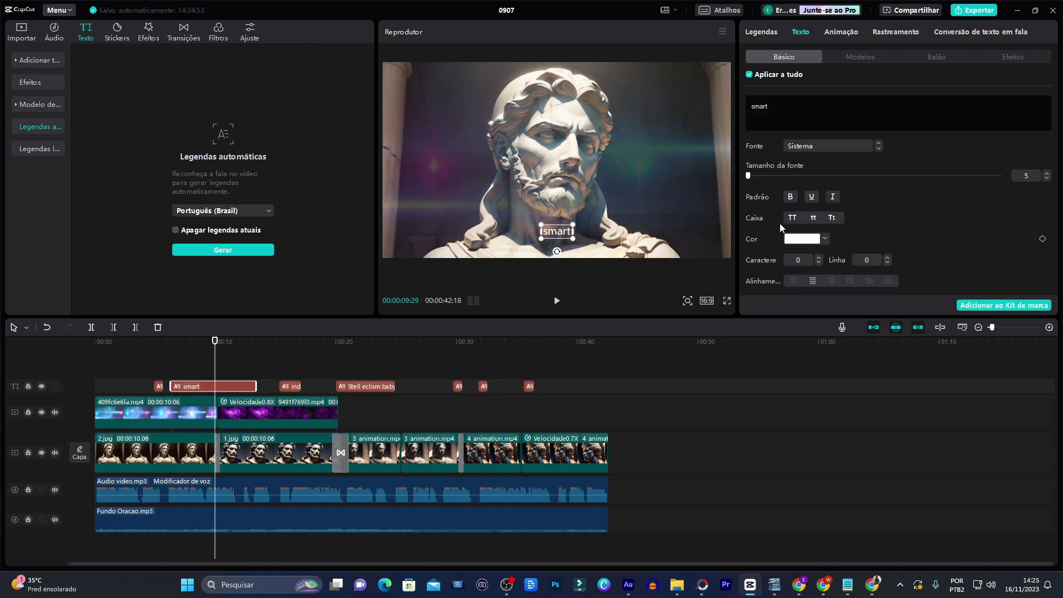
pyautogui.click(845, 145)
pyautogui.click(828, 189)
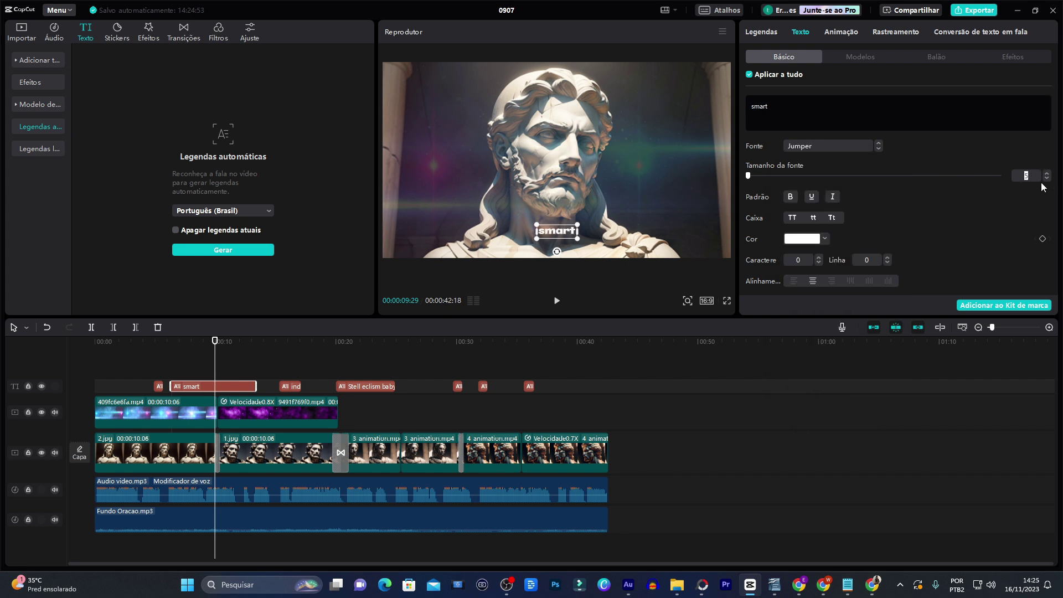
pyautogui.scroll(-5, 952, 211)
pyautogui.scroll(5, 789, 181)
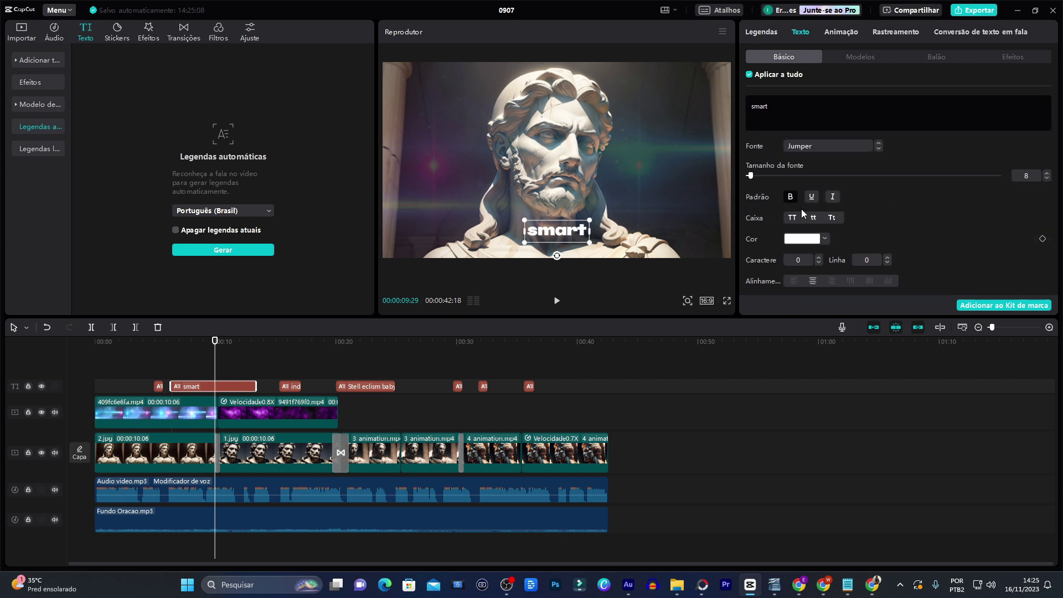
pyautogui.scroll(-6, 798, 213)
pyautogui.scroll(5, 861, 240)
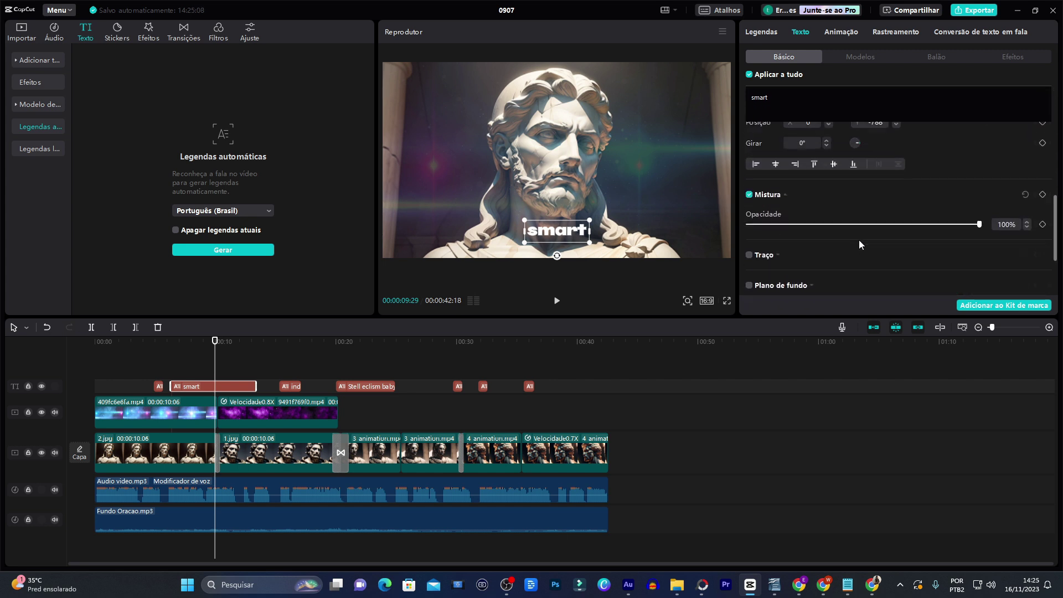
pyautogui.scroll(-1, 814, 282)
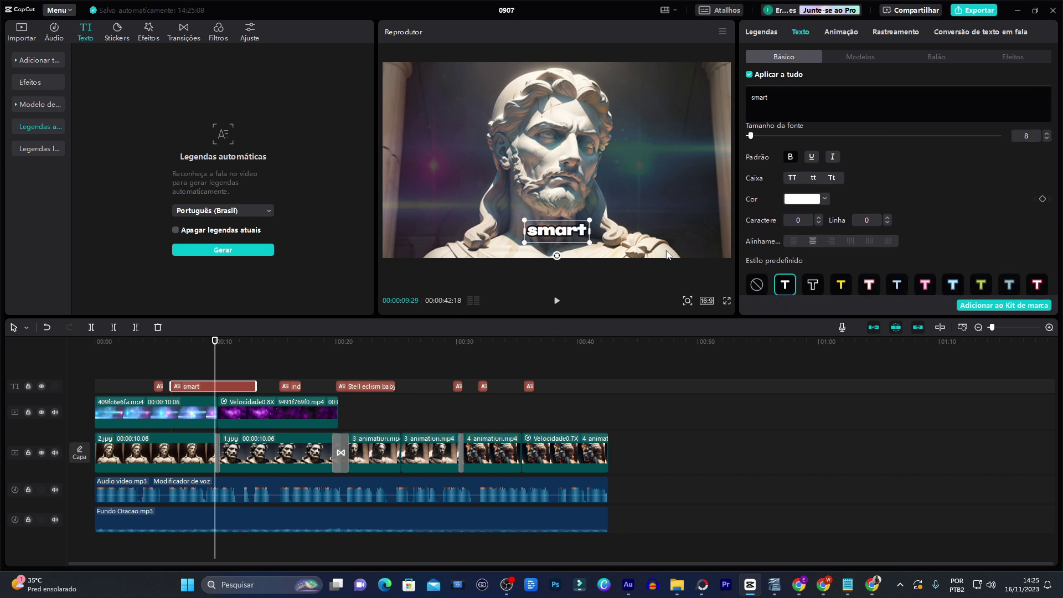
# - Scrub through the styled captions, return to the video's start and delete every caption from the timeline
pyautogui.moveTo(213, 373); pyautogui.dragTo(586, 365)
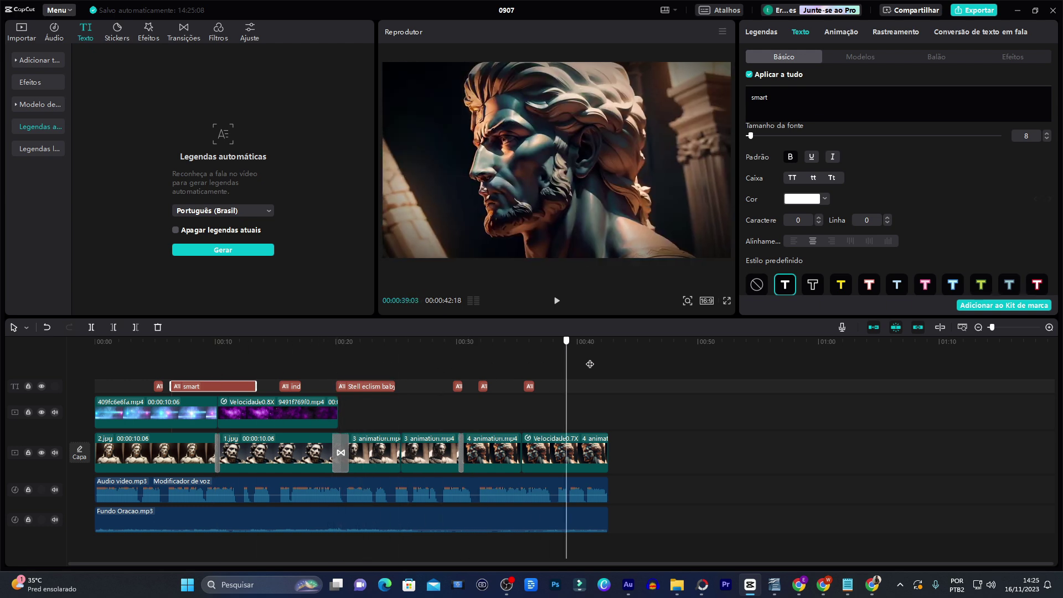
pyautogui.press('Home')
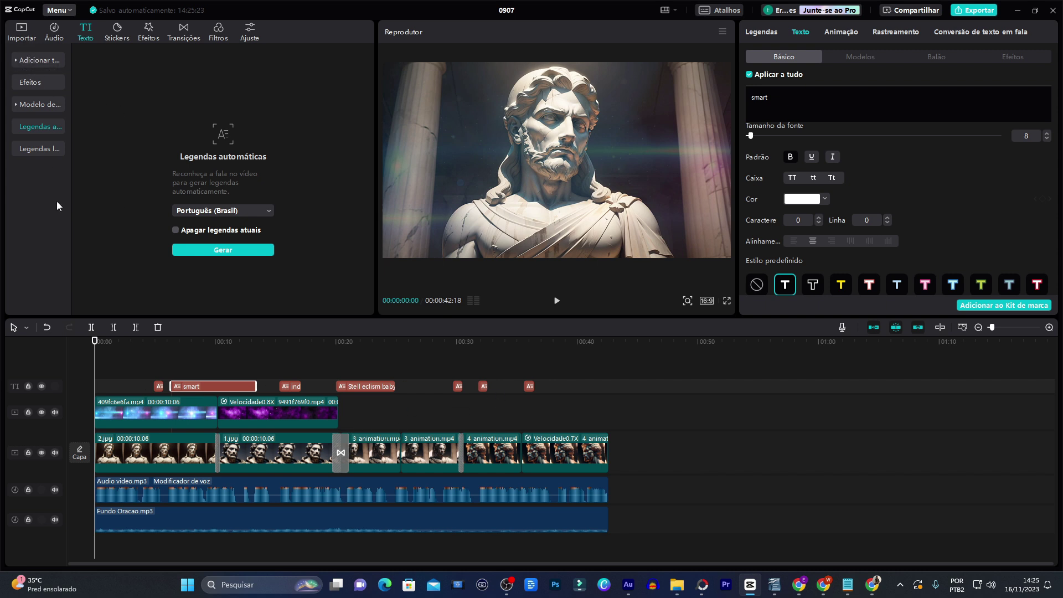
pyautogui.moveTo(587, 363); pyautogui.dragTo(138, 384)
pyautogui.press('Delete')
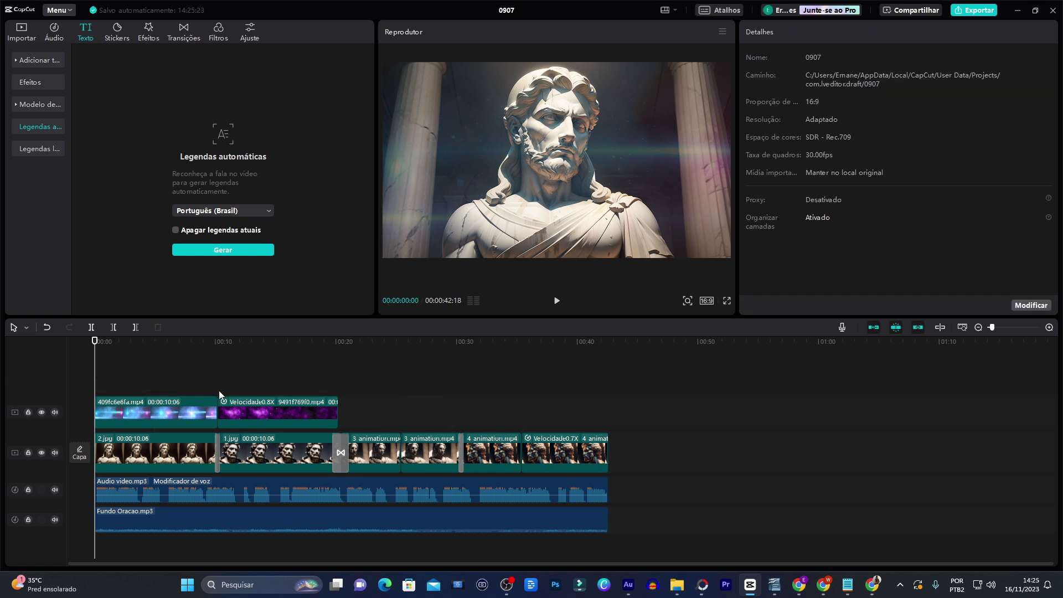
# - Play the video in full-screen preview from the beginning
pyautogui.click(726, 302)
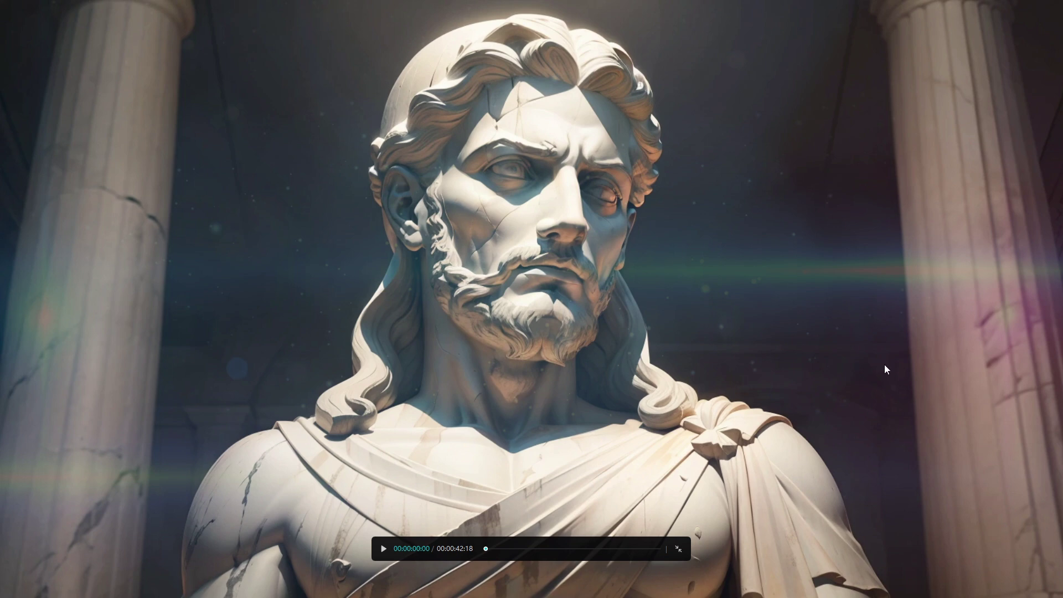
pyautogui.press('space')
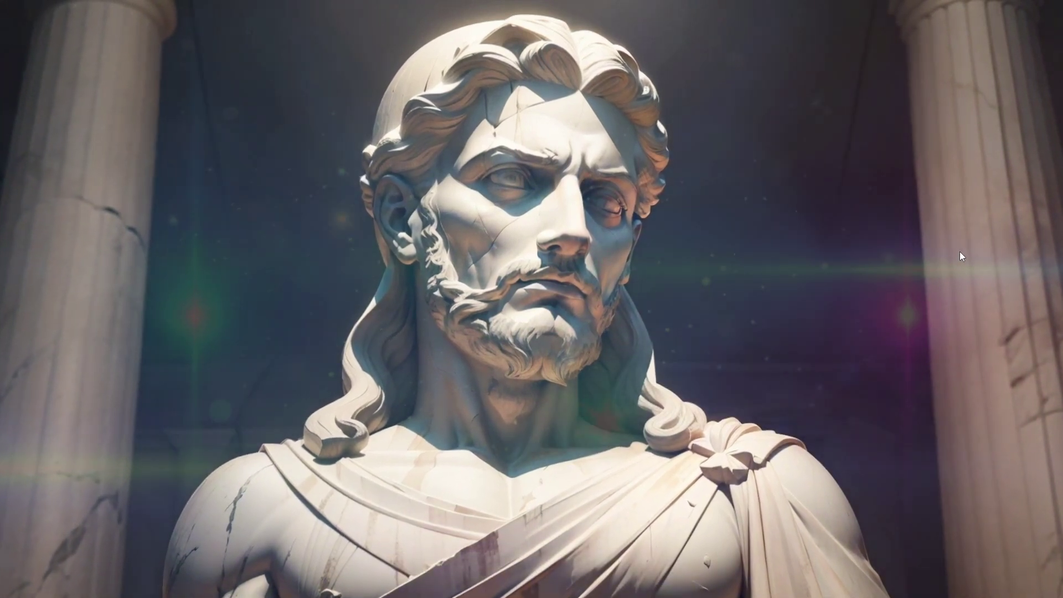